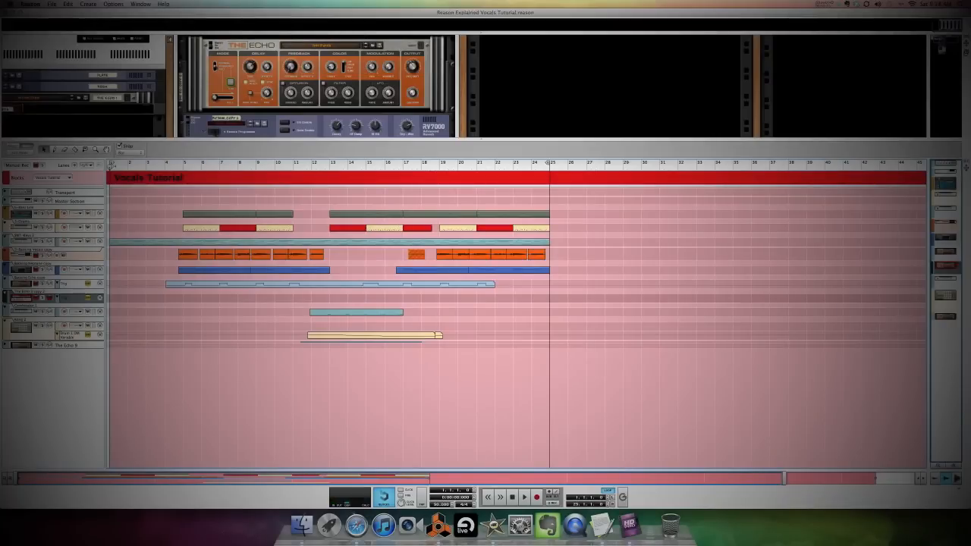
Play the song from bar 4 to hear the current vocals, and return the playhead to bar 5.
{"action": "left_click", "coordinate": [166, 164]}
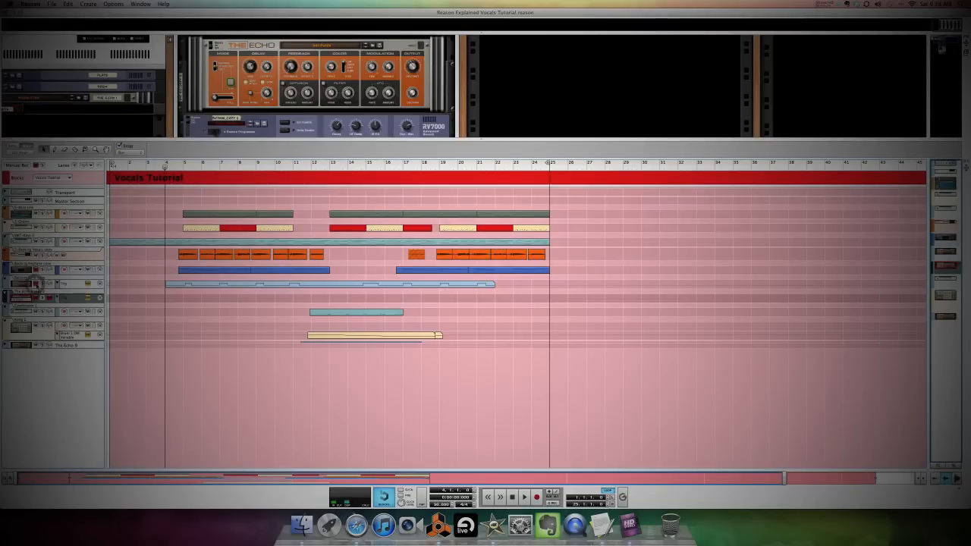
{"action": "key", "text": "space"}
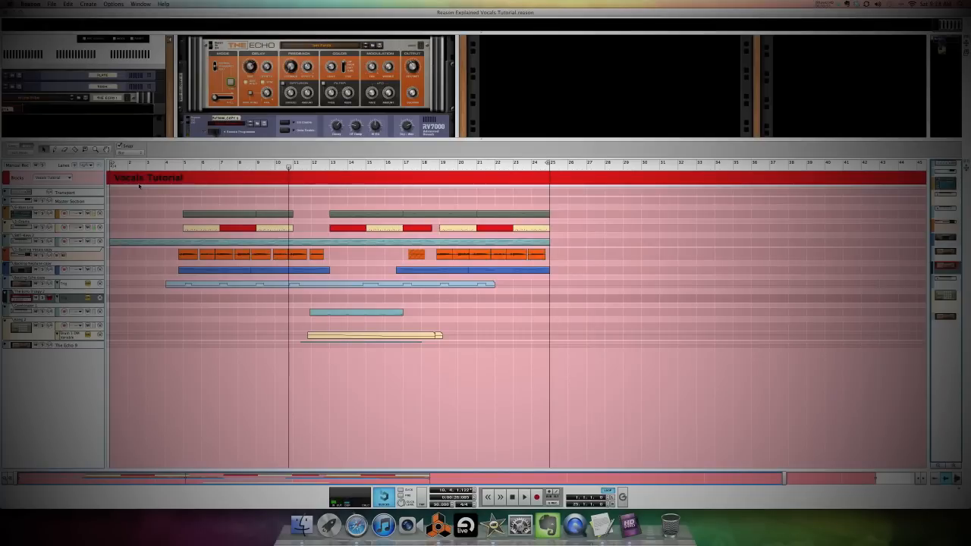
{"action": "left_click", "coordinate": [188, 163]}
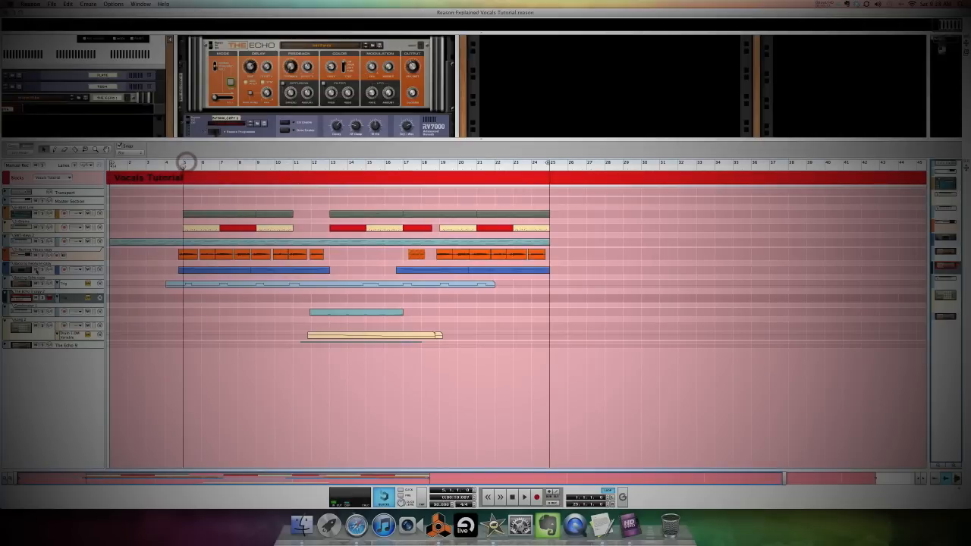
Duplicate the orange vocal audio track together with its devices.
{"action": "left_click", "coordinate": [8, 258]}
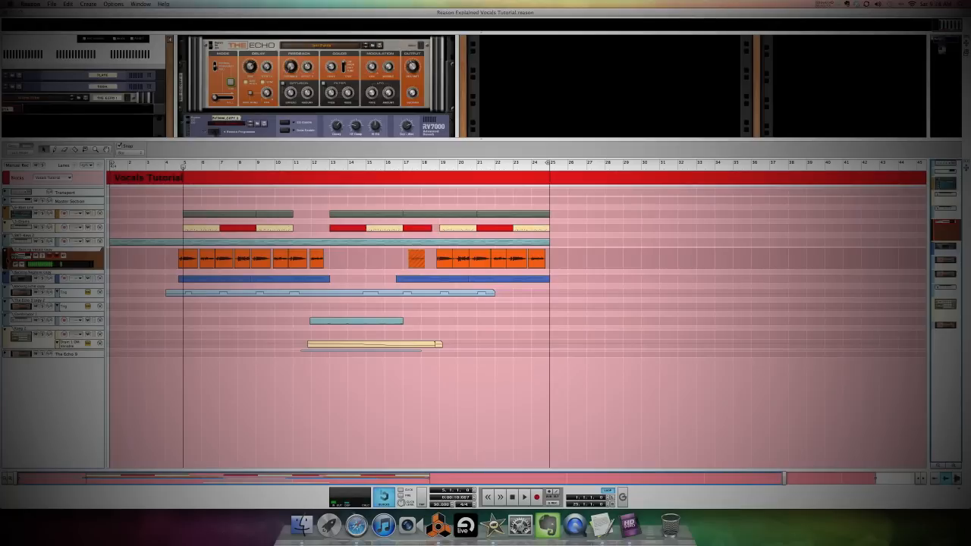
{"action": "right_click", "coordinate": [8, 258]}
{"action": "mouse_move", "coordinate": [66, 398]}
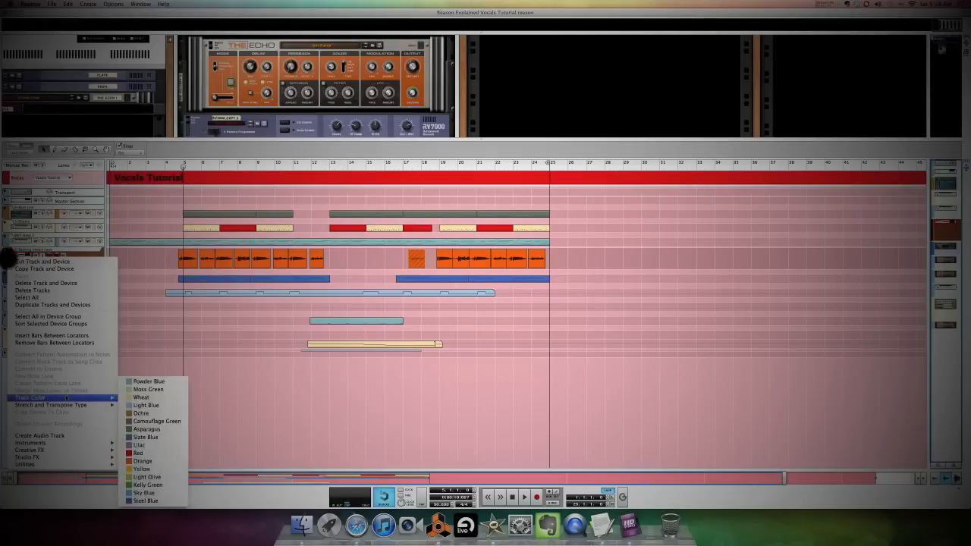
{"action": "left_click", "coordinate": [65, 305]}
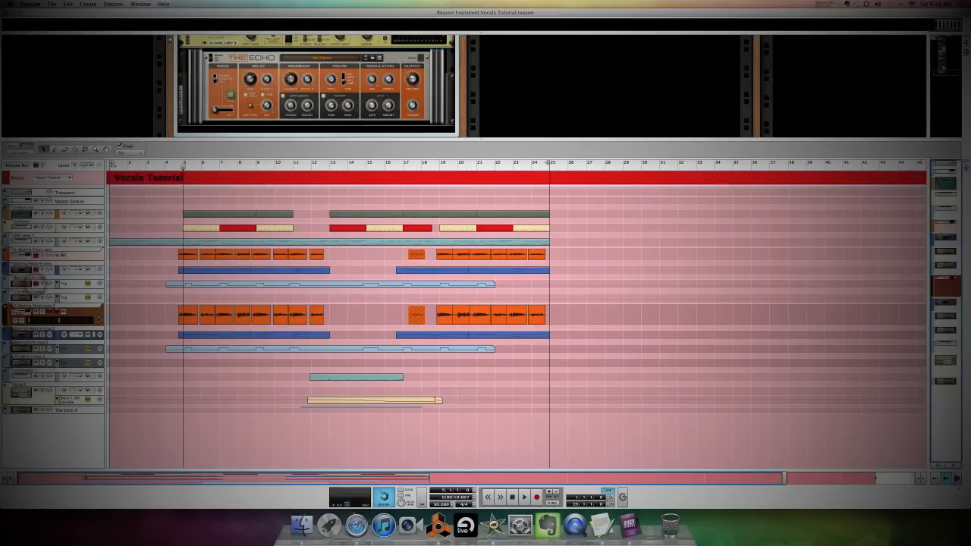
Delete all effect devices inside the duplicated vocal track's insert section in the rack.
{"action": "left_click_drag", "start_coordinate": [478, 139], "coordinate": [442, 402]}
{"action": "scroll", "coordinate": [277, 215], "scroll_direction": "up", "scroll_amount": 10}
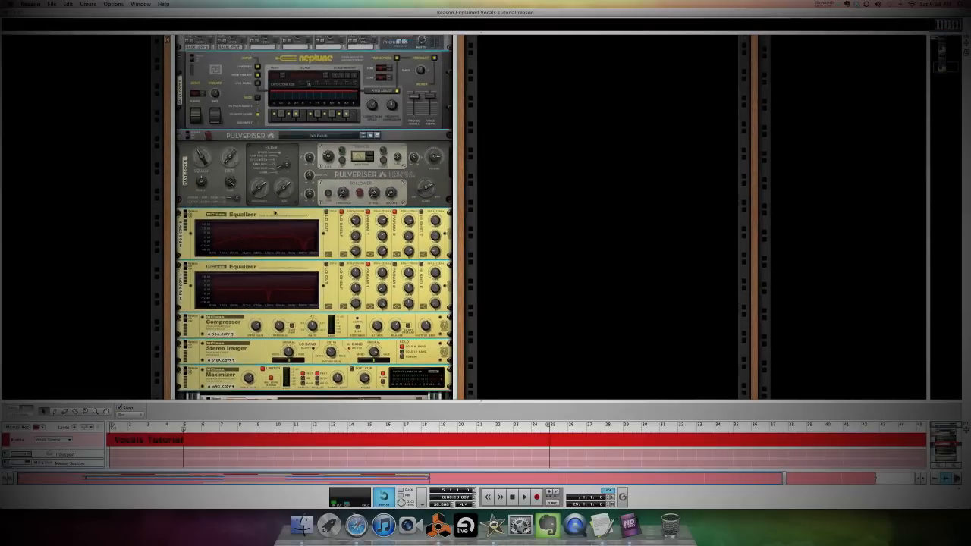
{"action": "scroll", "coordinate": [275, 212], "scroll_direction": "up", "scroll_amount": 10}
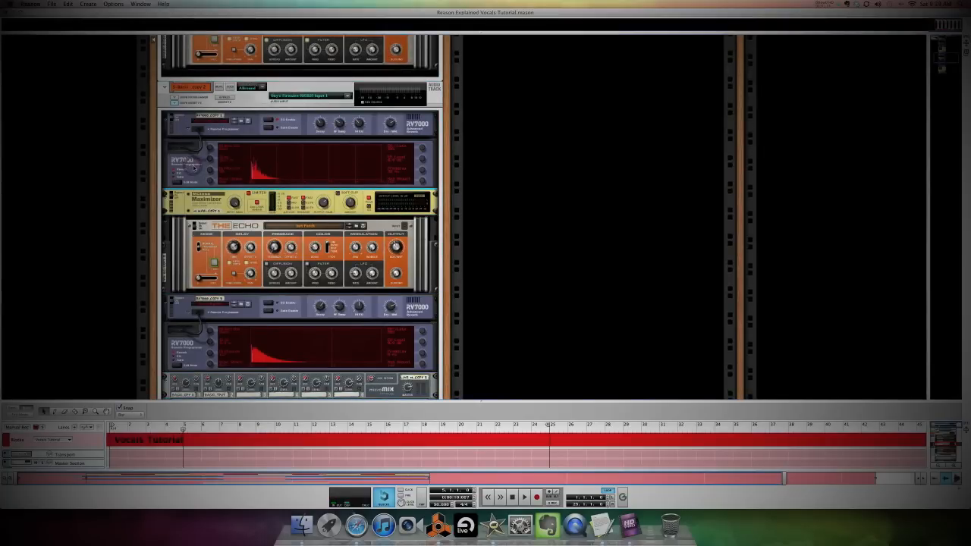
{"action": "scroll", "coordinate": [201, 175], "scroll_direction": "down", "scroll_amount": 15}
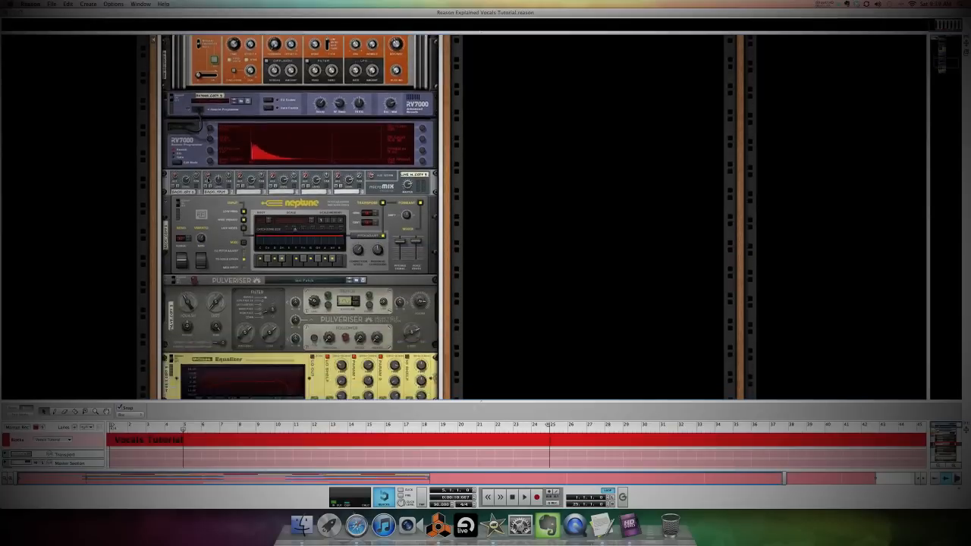
{"action": "key", "text": "super+a"}
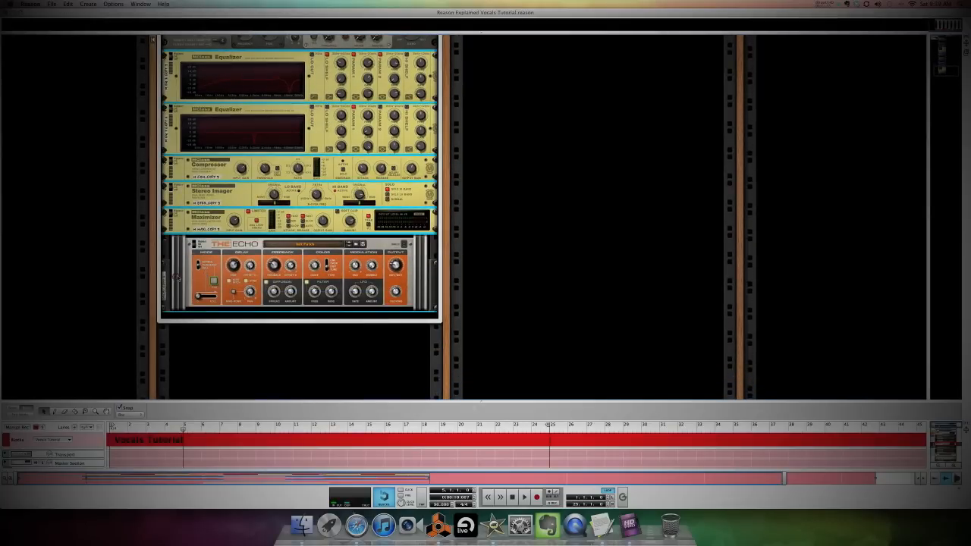
{"action": "key", "text": "Delete"}
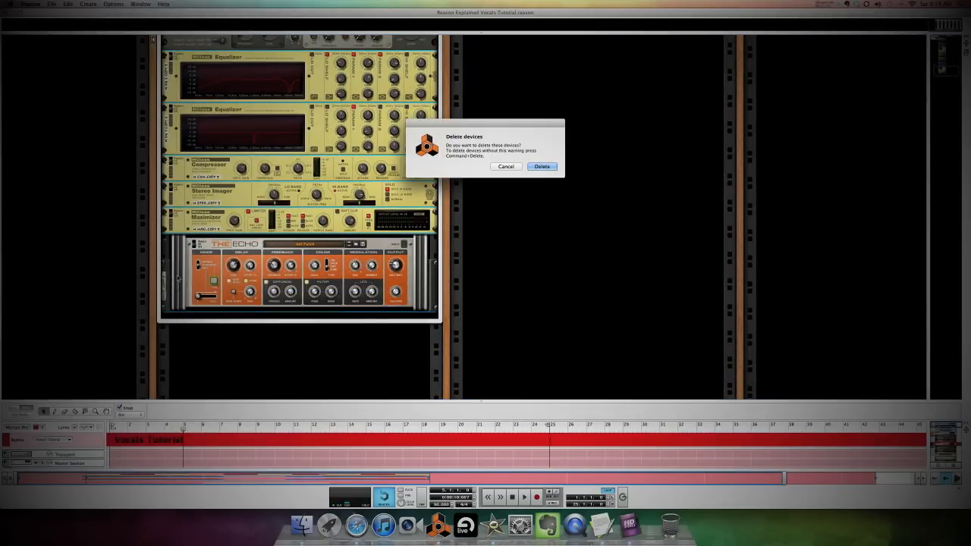
{"action": "key", "text": "Return"}
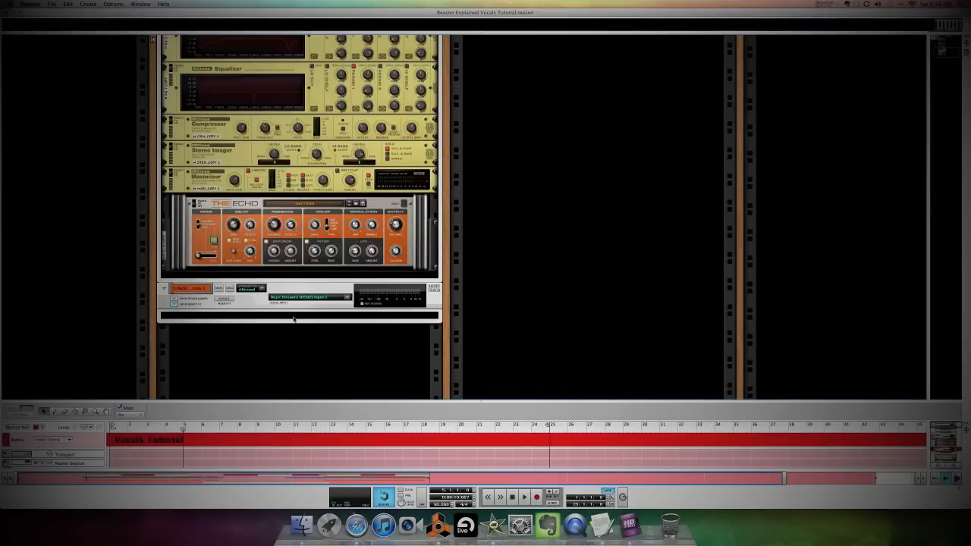
Rename the duplicated vocal audio track as Vox Copy.
{"action": "double_click", "coordinate": [199, 289]}
{"action": "type", "text": "Vox Cop"}
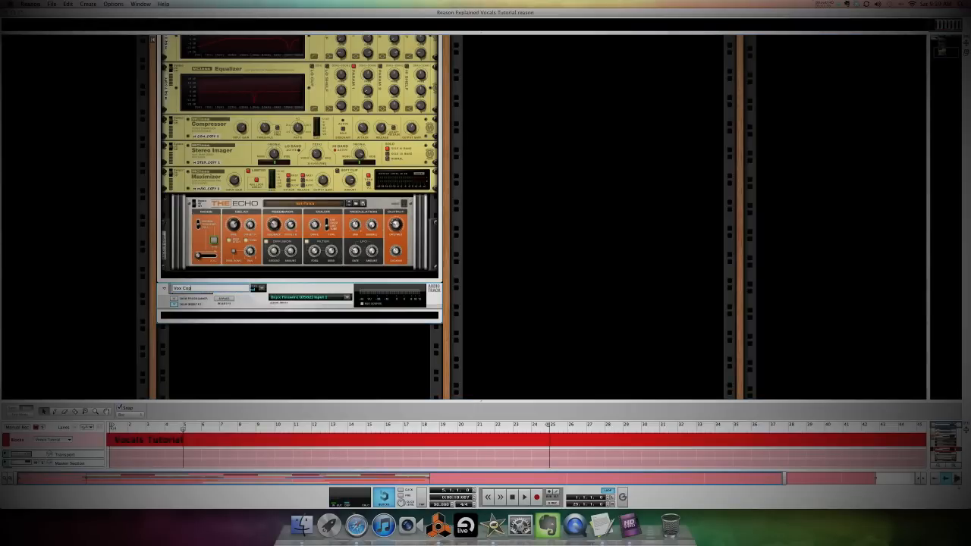
{"action": "type", "text": "y"}
{"action": "key", "text": "Return"}
{"action": "left_click", "coordinate": [294, 366]}
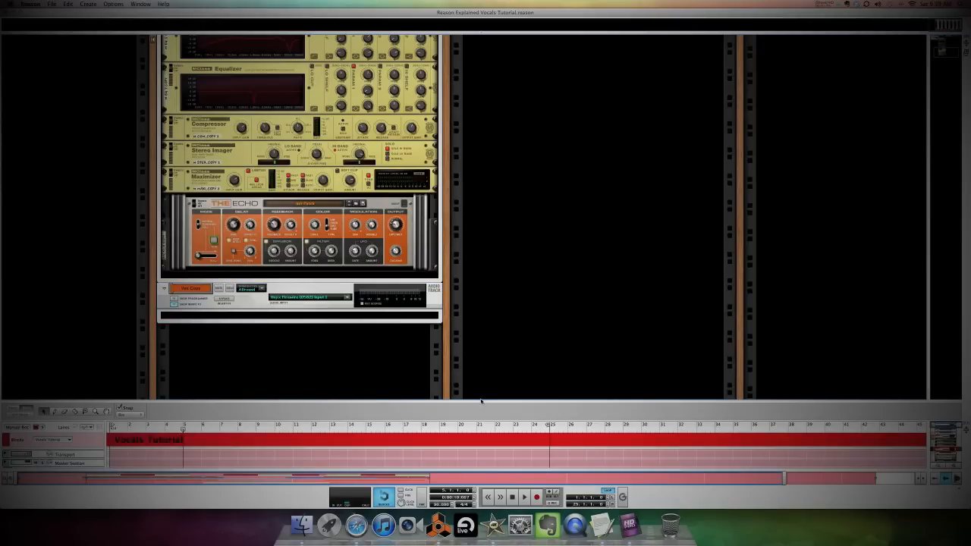
Play the song from bar 4 to hear the dry duplicated vocal.
{"action": "left_click_drag", "start_coordinate": [480, 401], "coordinate": [476, 225]}
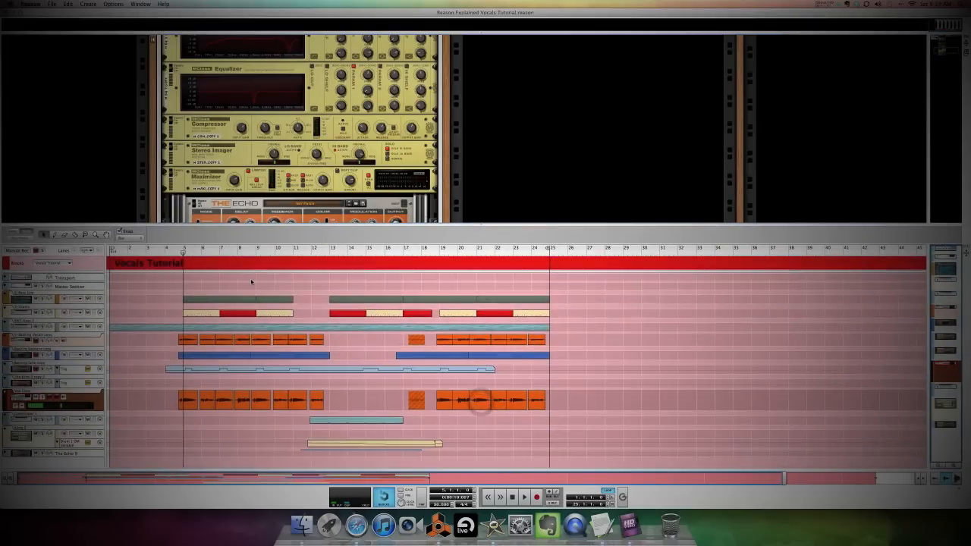
{"action": "left_click_drag", "start_coordinate": [182, 254], "coordinate": [169, 261]}
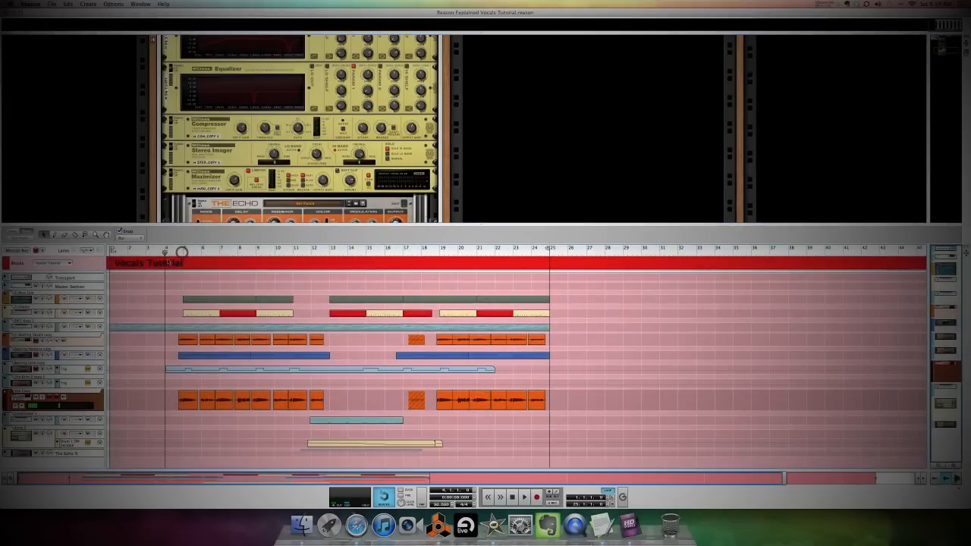
{"action": "key", "text": "space"}
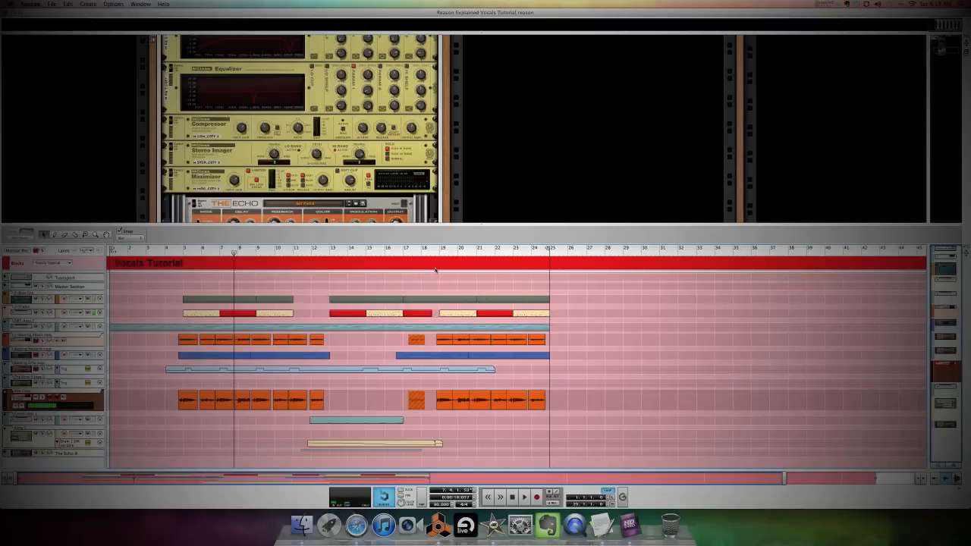
Add a Line Mixer 6:2 to the empty insert section of the Vox Copy audio track.
{"action": "left_click_drag", "start_coordinate": [482, 224], "coordinate": [458, 376]}
{"action": "scroll", "coordinate": [327, 249], "scroll_direction": "down", "scroll_amount": 2}
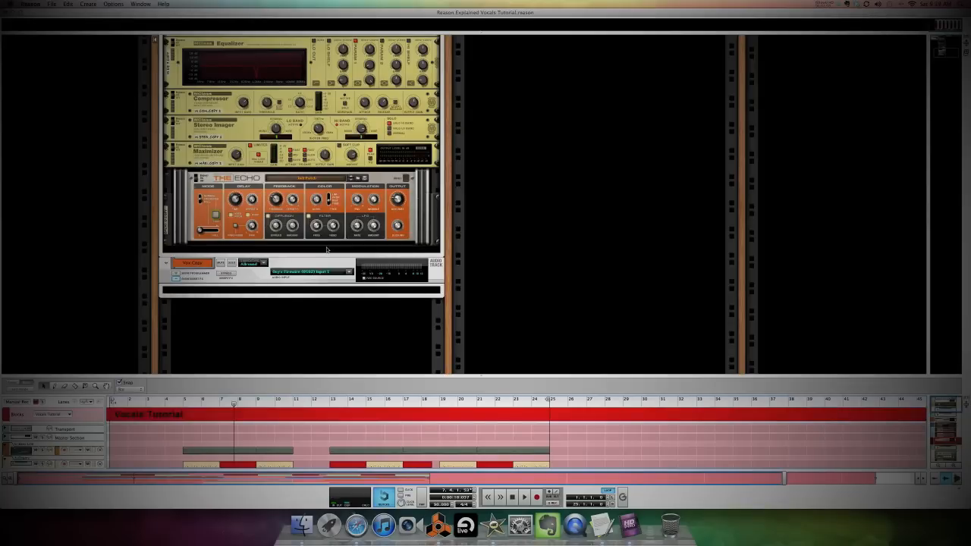
{"action": "left_click", "coordinate": [282, 292]}
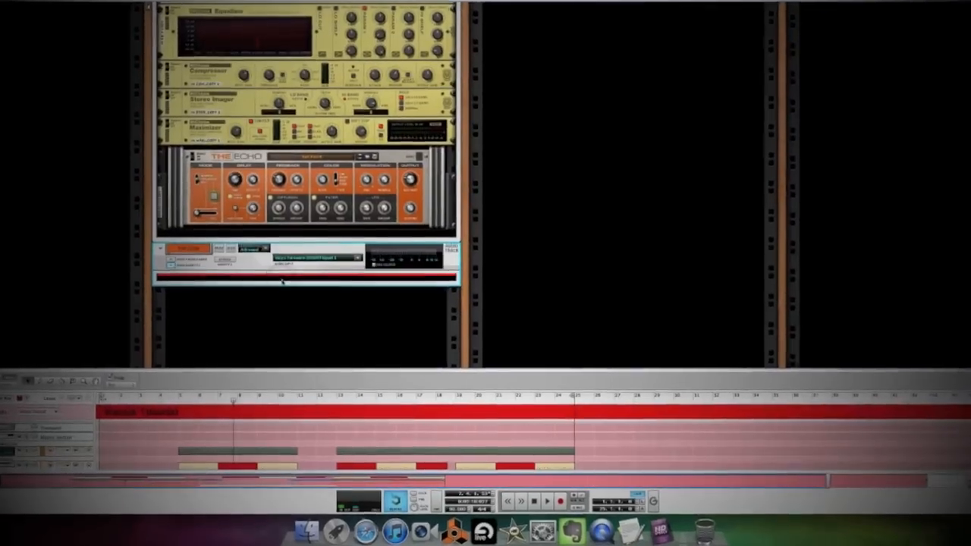
{"action": "right_click", "coordinate": [281, 283]}
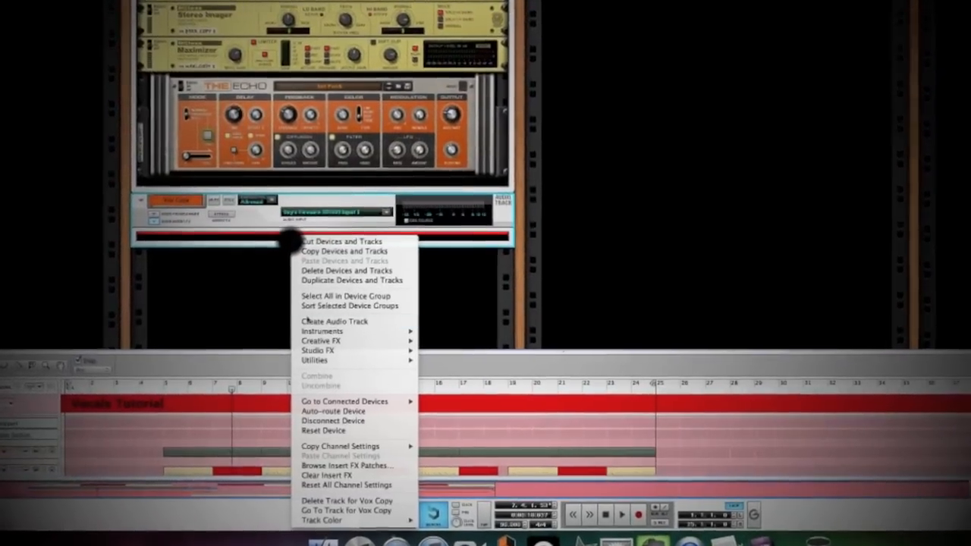
{"action": "mouse_move", "coordinate": [326, 361]}
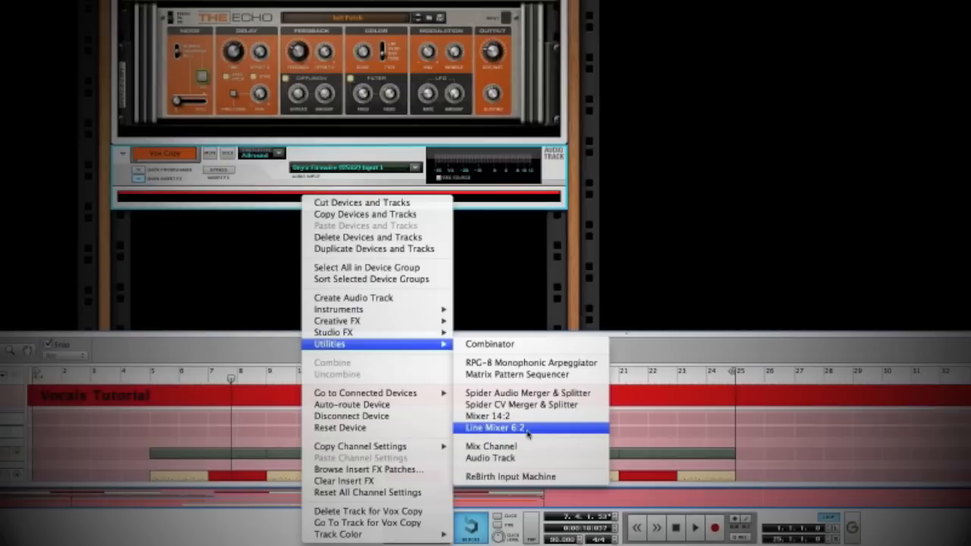
{"action": "left_click", "coordinate": [527, 429]}
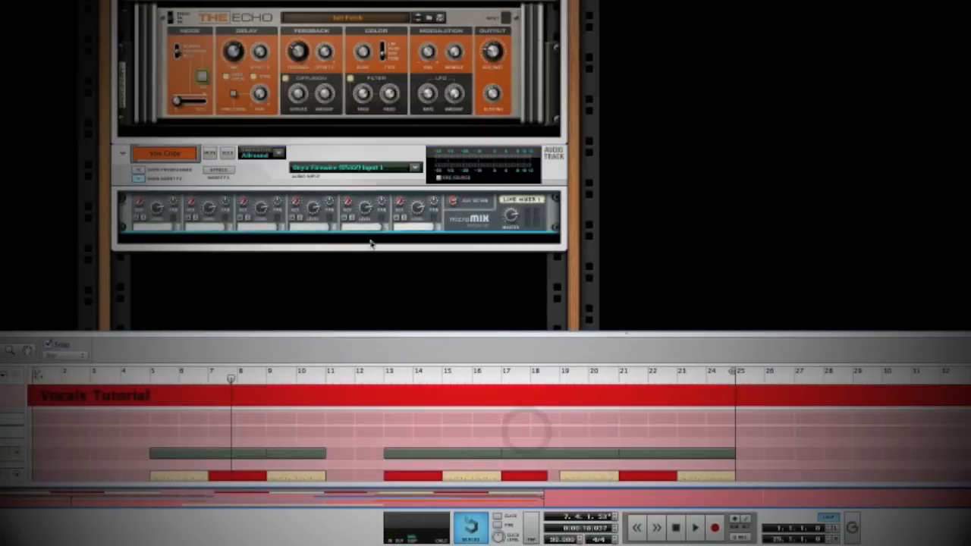
Add a Neptune Pitch Adjuster below the line mixer in Vox Copy's insert section.
{"action": "right_click", "coordinate": [153, 233]}
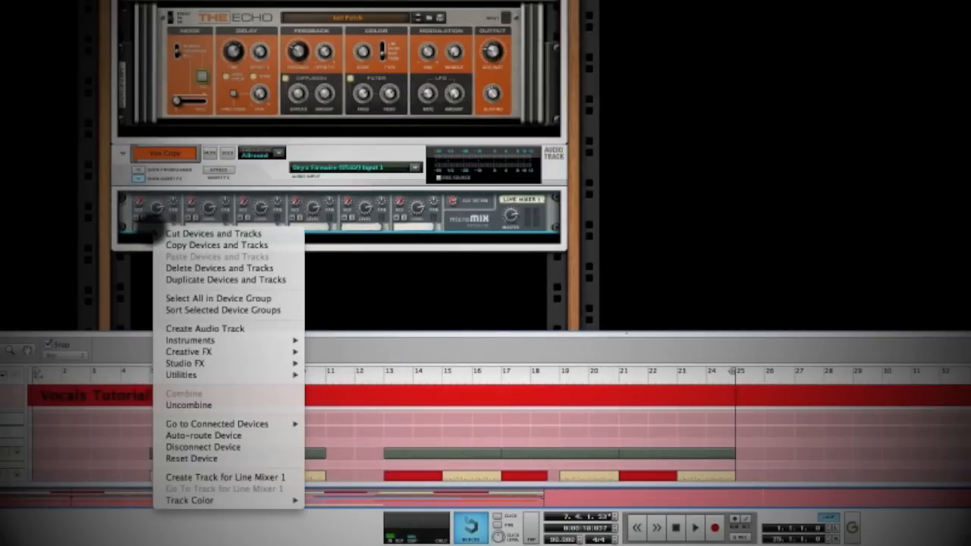
{"action": "mouse_move", "coordinate": [226, 353]}
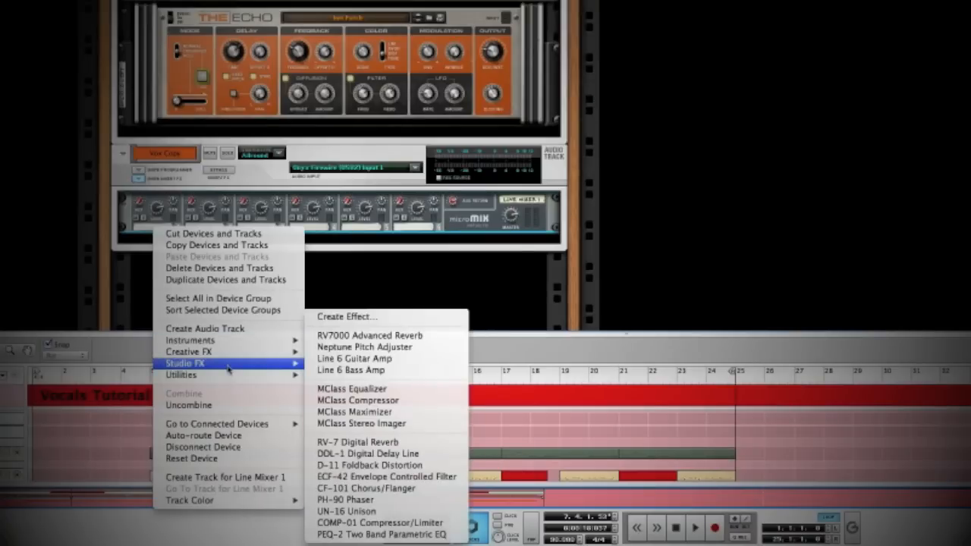
{"action": "left_click", "coordinate": [367, 348]}
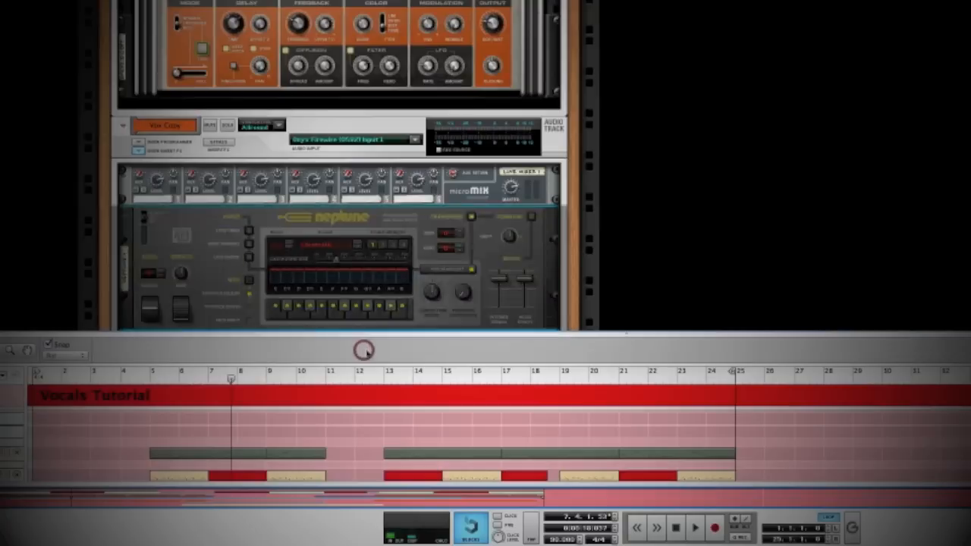
Cable the left insert send into Neptune, its audio and voice synth outputs into mixer channels 1 and 2, and disconnect the mixer's right master output.
{"action": "key", "text": "Tab"}
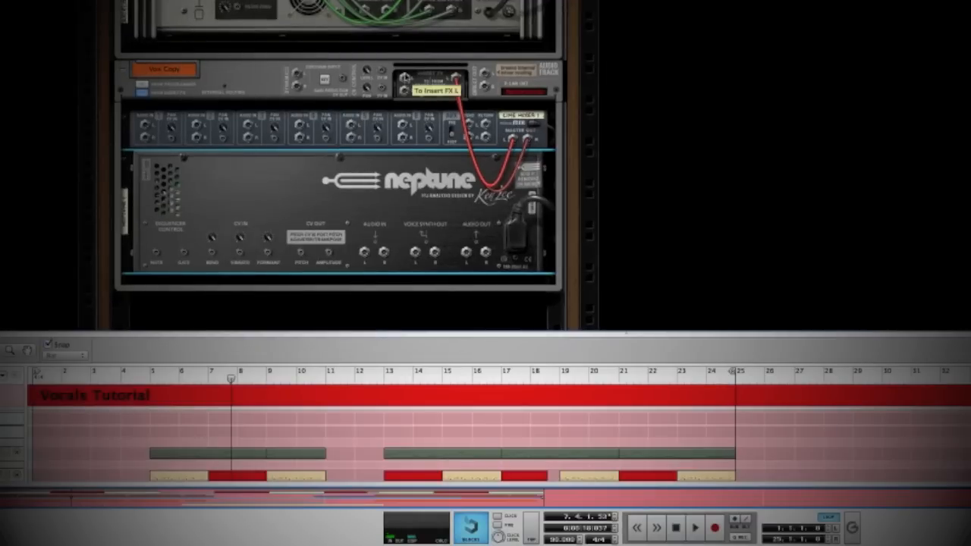
{"action": "left_click_drag", "start_coordinate": [405, 77], "coordinate": [365, 254]}
{"action": "left_click_drag", "start_coordinate": [465, 252], "coordinate": [143, 126]}
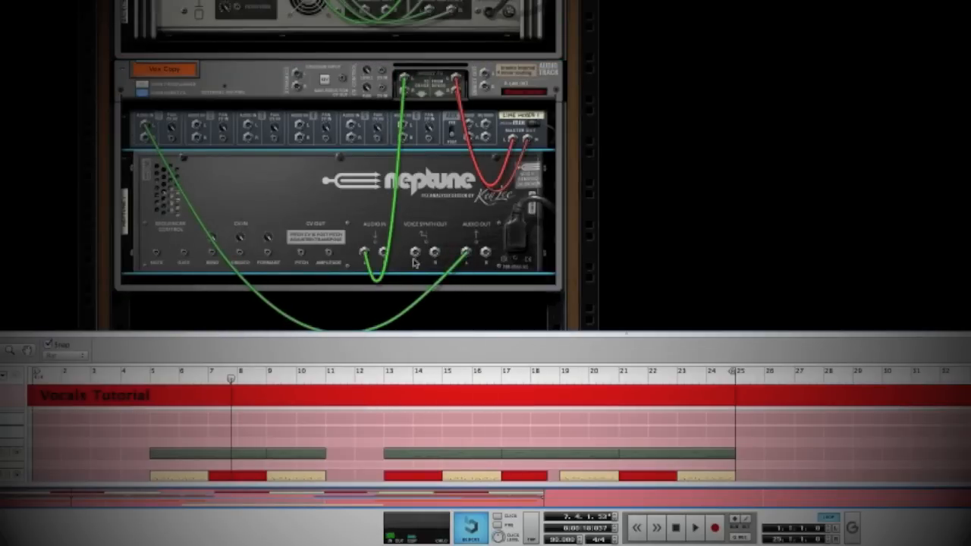
{"action": "left_click_drag", "start_coordinate": [415, 254], "coordinate": [198, 126]}
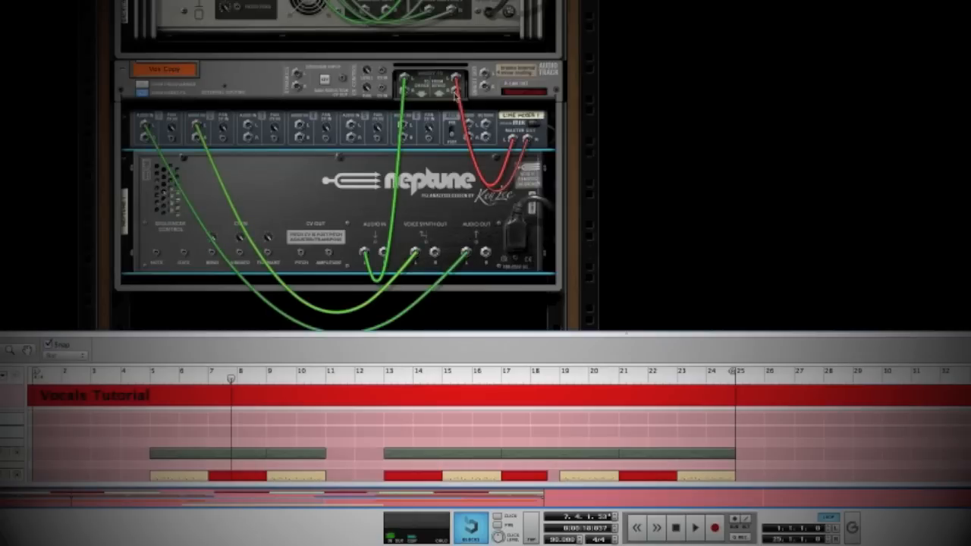
{"action": "left_click_drag", "start_coordinate": [529, 140], "coordinate": [520, 186]}
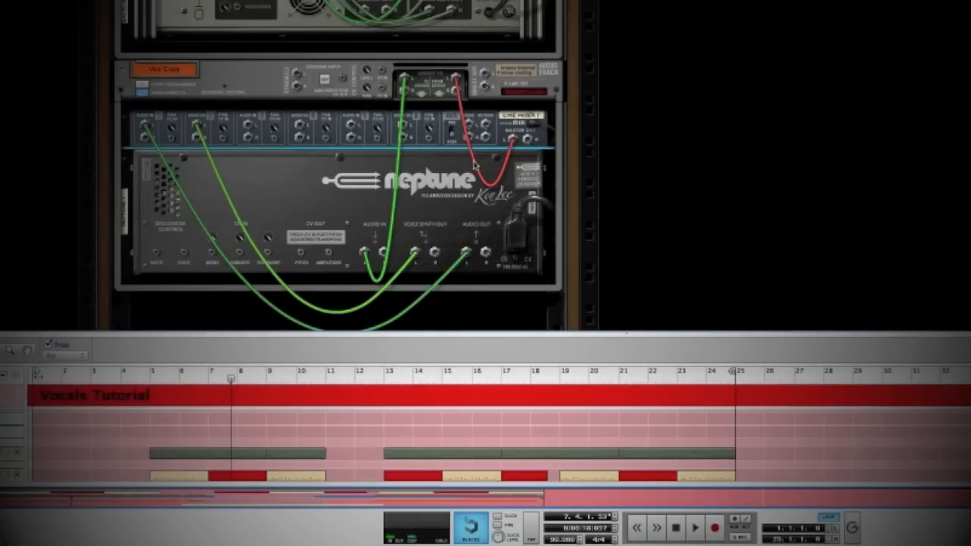
{"action": "key", "text": "Tab"}
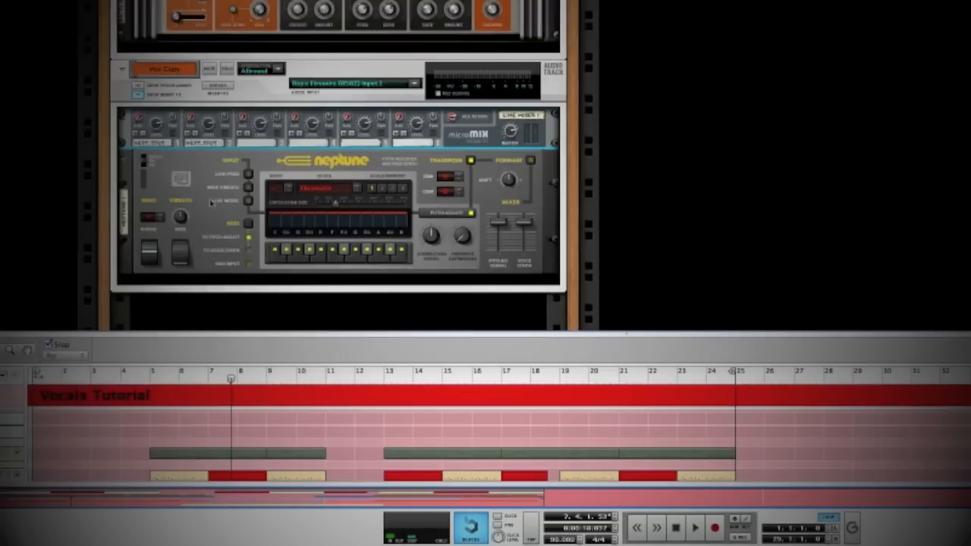
Turn off the notes C#, E, F#, G# and B in Neptune's pitch correction scale.
{"action": "scroll", "coordinate": [264, 191], "scroll_direction": "down", "scroll_amount": 2}
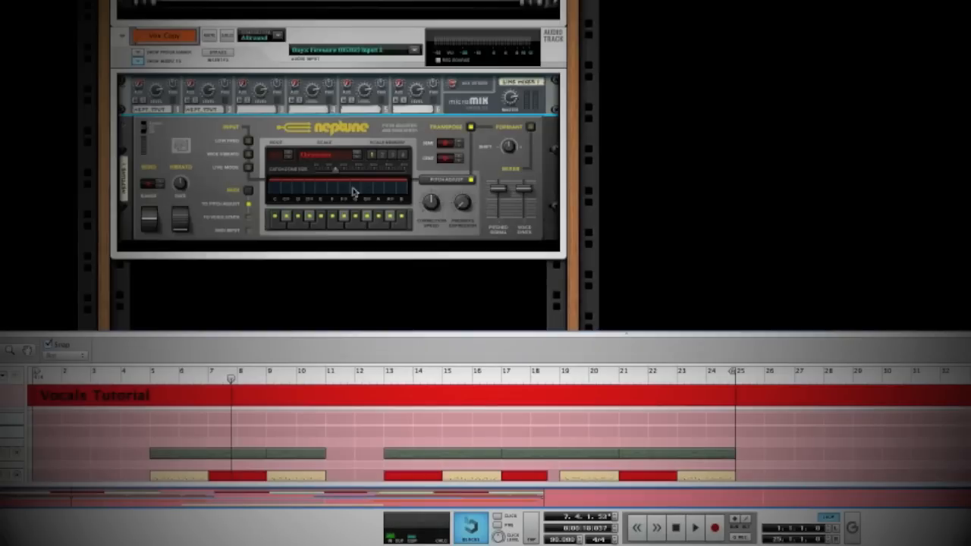
{"action": "left_click_drag", "start_coordinate": [626, 336], "coordinate": [626, 274]}
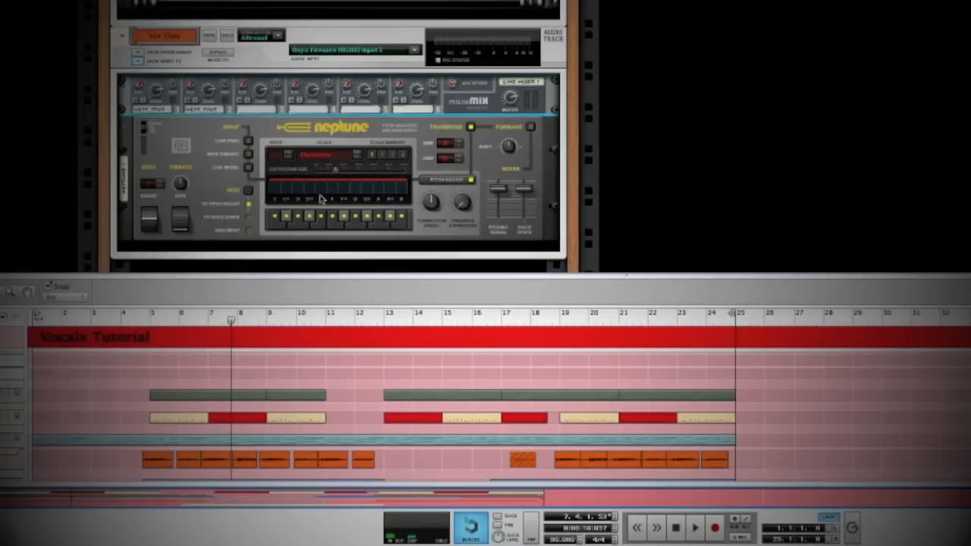
{"action": "left_click", "coordinate": [287, 220]}
{"action": "left_click", "coordinate": [325, 220]}
{"action": "left_click", "coordinate": [346, 219]}
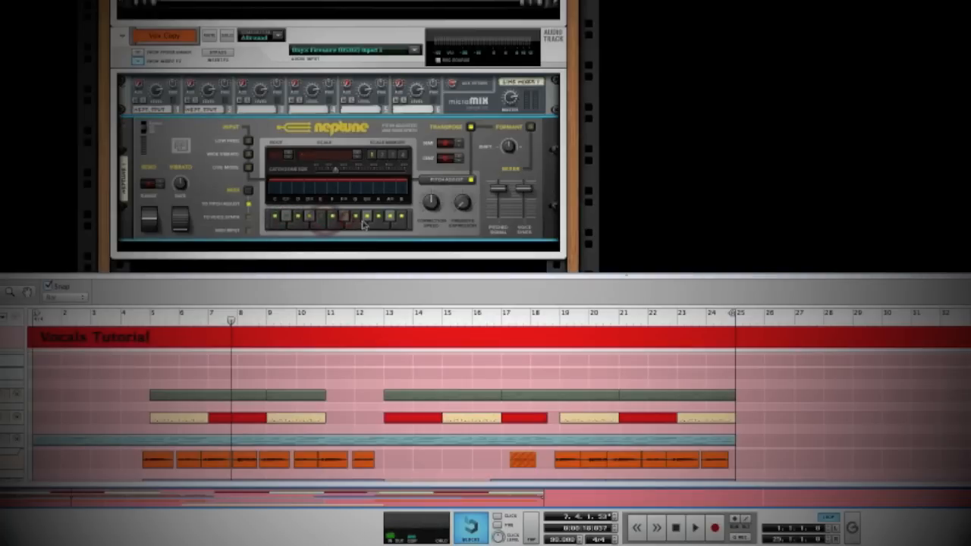
{"action": "left_click", "coordinate": [368, 219]}
{"action": "left_click", "coordinate": [404, 222]}
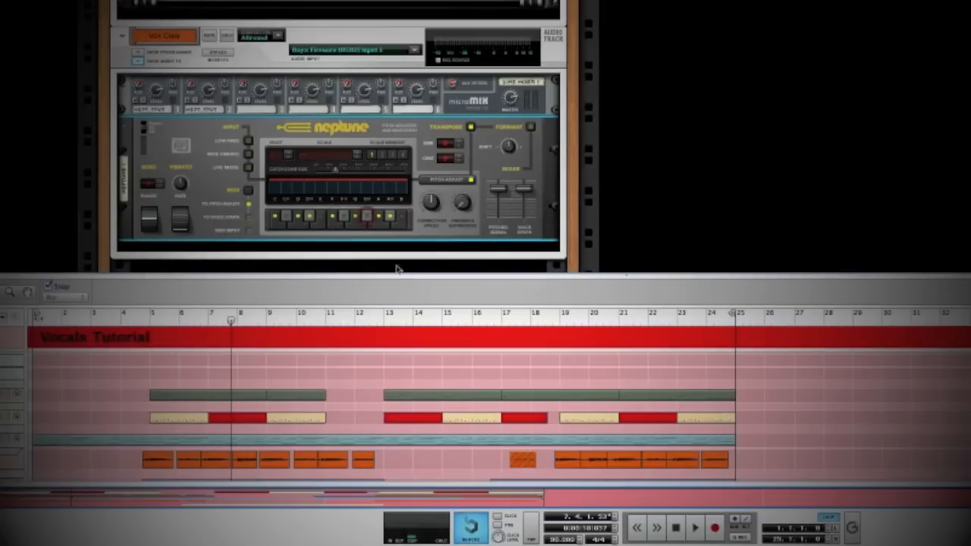
{"action": "scroll", "coordinate": [458, 218], "scroll_direction": "down", "scroll_amount": 2}
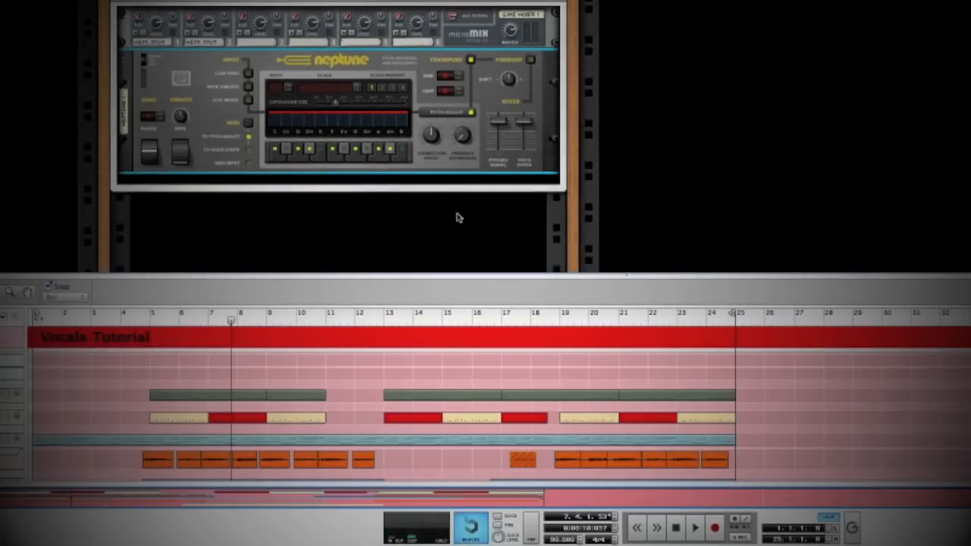
Enlarge the sequencer area, and adjust the Correction Speed and Preserve Expression amounts on Neptune.
{"action": "left_click_drag", "start_coordinate": [625, 274], "coordinate": [624, 216]}
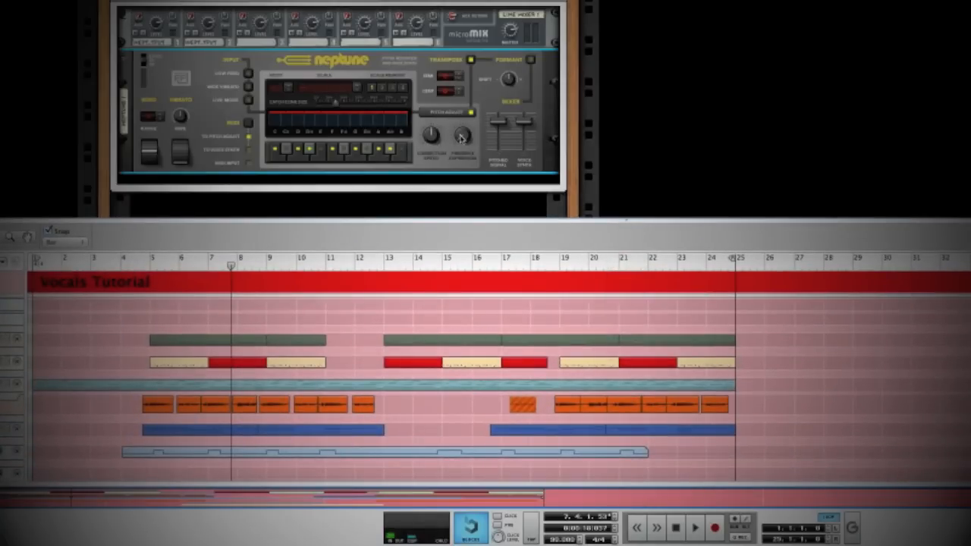
{"action": "mouse_move", "coordinate": [461, 138]}
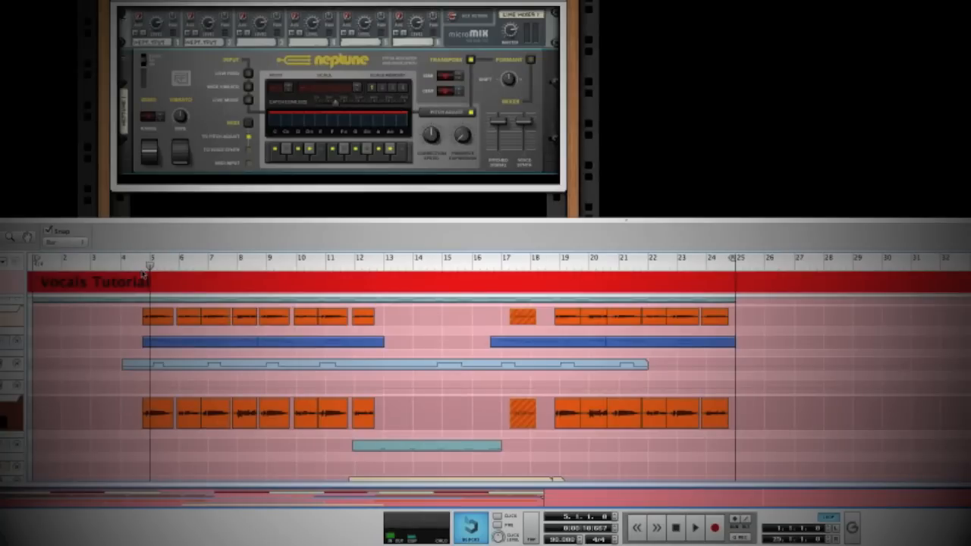
{"action": "left_click", "coordinate": [432, 136]}
{"action": "left_click_drag", "start_coordinate": [436, 139], "coordinate": [436, 135]}
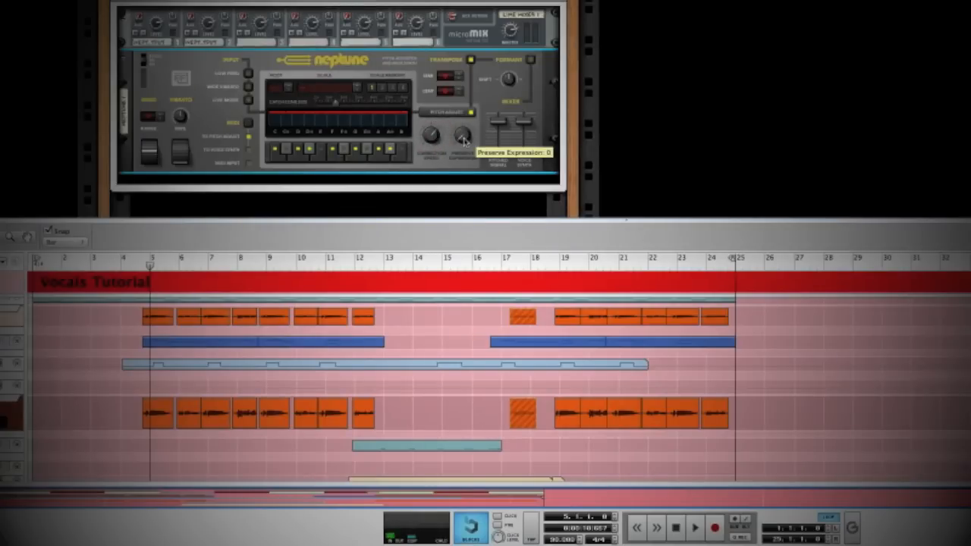
{"action": "left_click_drag", "start_coordinate": [463, 139], "coordinate": [463, 126]}
Enable Neptune's Formant section and set the Formant Shift to 2.
{"action": "left_click", "coordinate": [471, 60]}
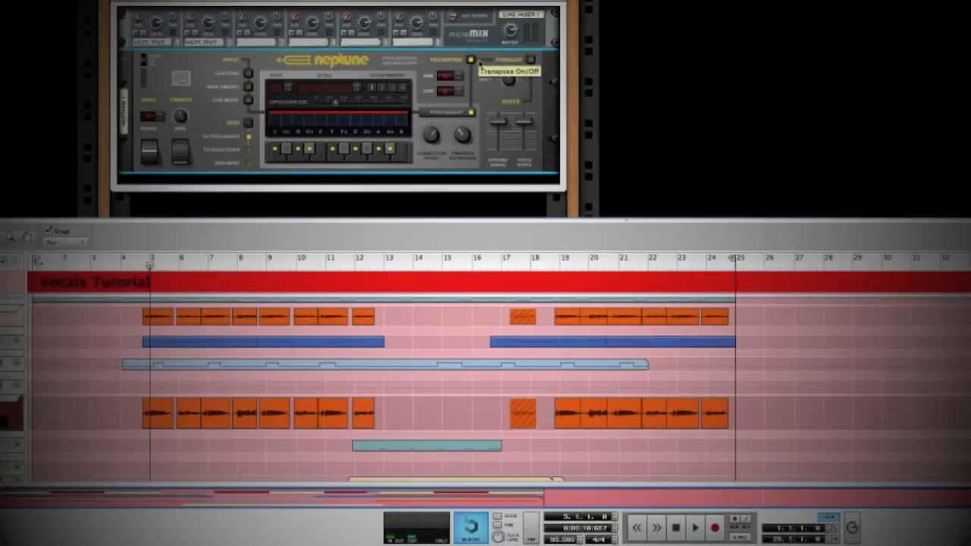
{"action": "left_click", "coordinate": [532, 60]}
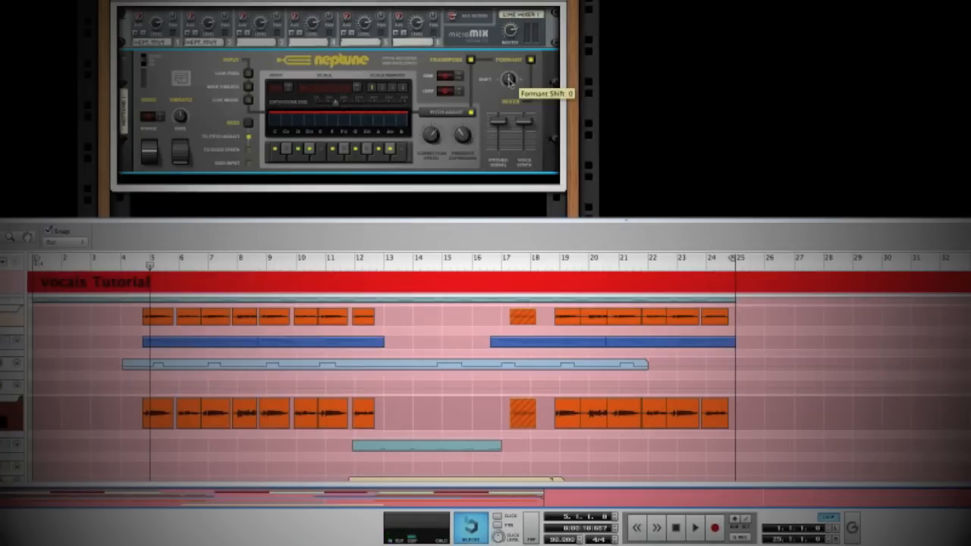
{"action": "left_click_drag", "start_coordinate": [510, 80], "coordinate": [511, 80]}
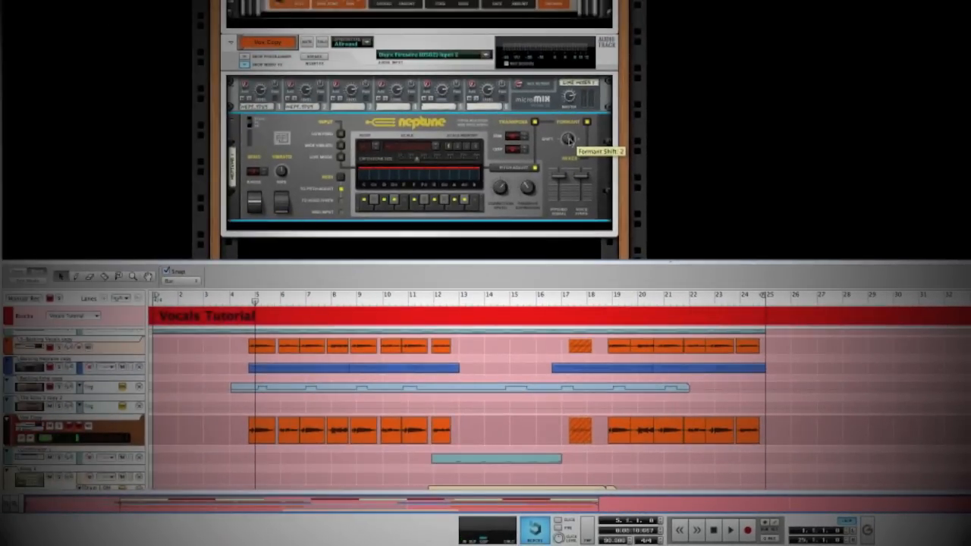
Play the Vox Copy vocal from bar 4 to hear the Neptune processing, and return the song position to bar 4.
{"action": "scroll", "coordinate": [569, 140], "scroll_direction": "down", "scroll_amount": 1}
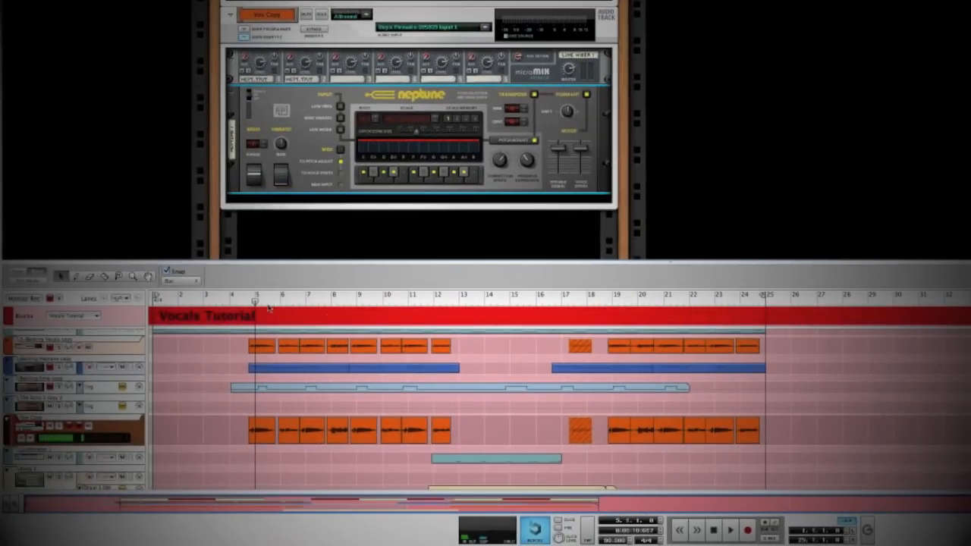
{"action": "scroll", "coordinate": [434, 373], "scroll_direction": "down", "scroll_amount": 1}
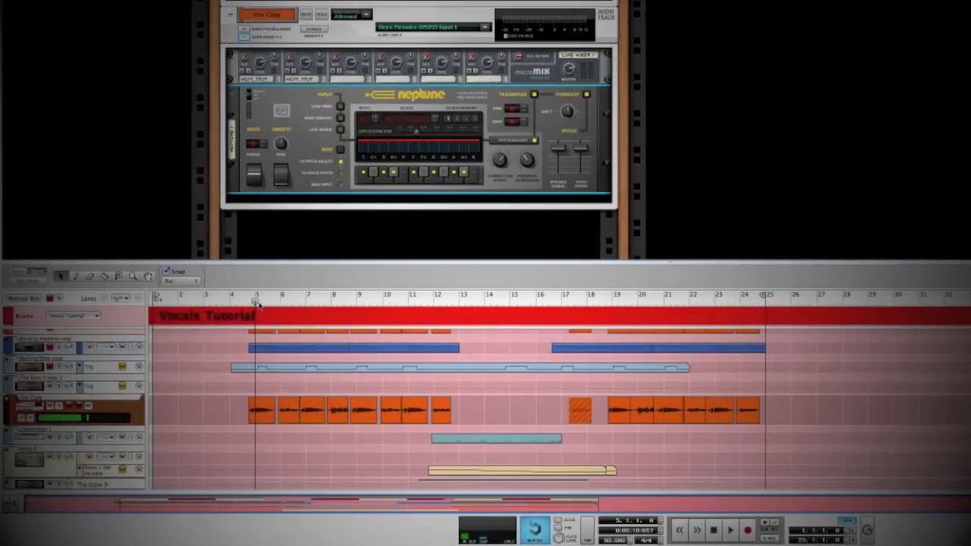
{"action": "left_click_drag", "start_coordinate": [256, 302], "coordinate": [245, 308]}
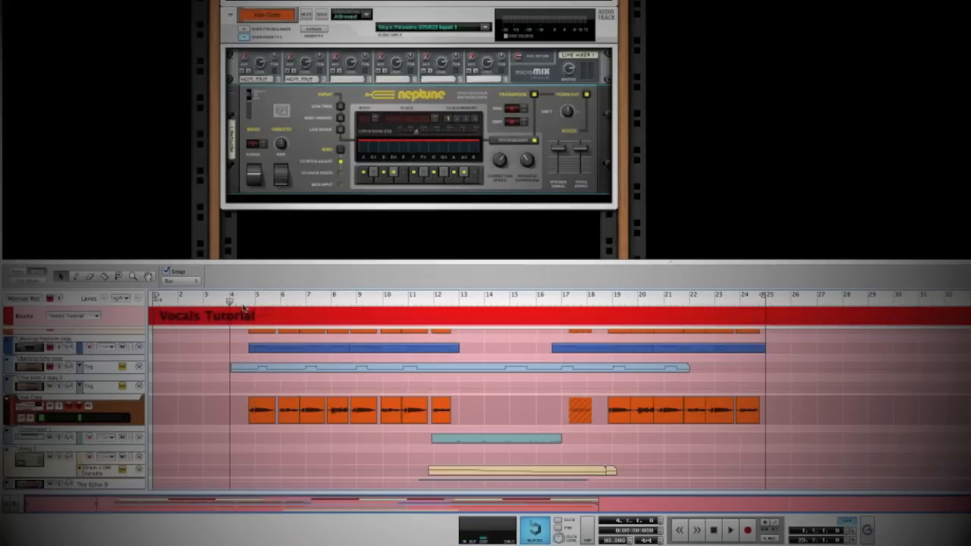
{"action": "key", "text": "space"}
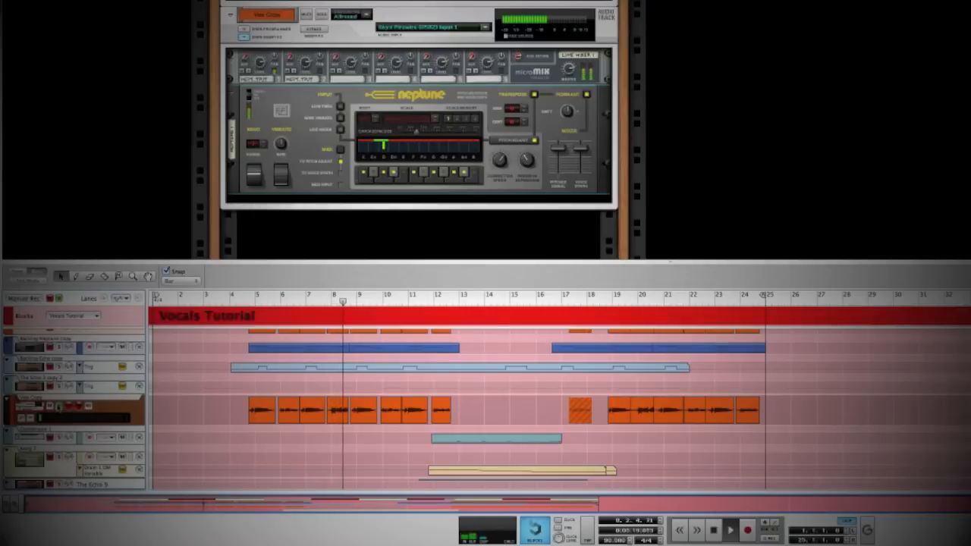
{"action": "key", "text": "space"}
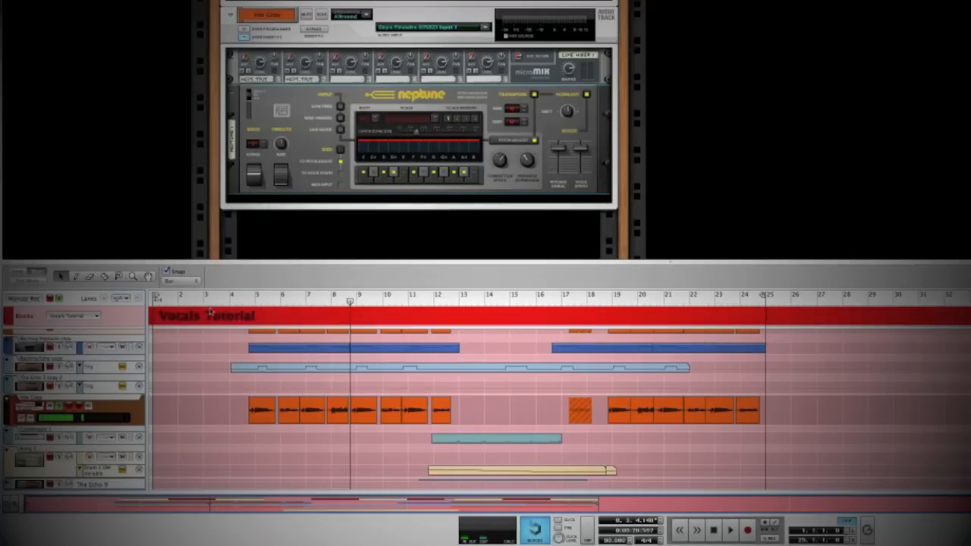
{"action": "left_click", "coordinate": [255, 296]}
{"action": "left_click", "coordinate": [232, 297]}
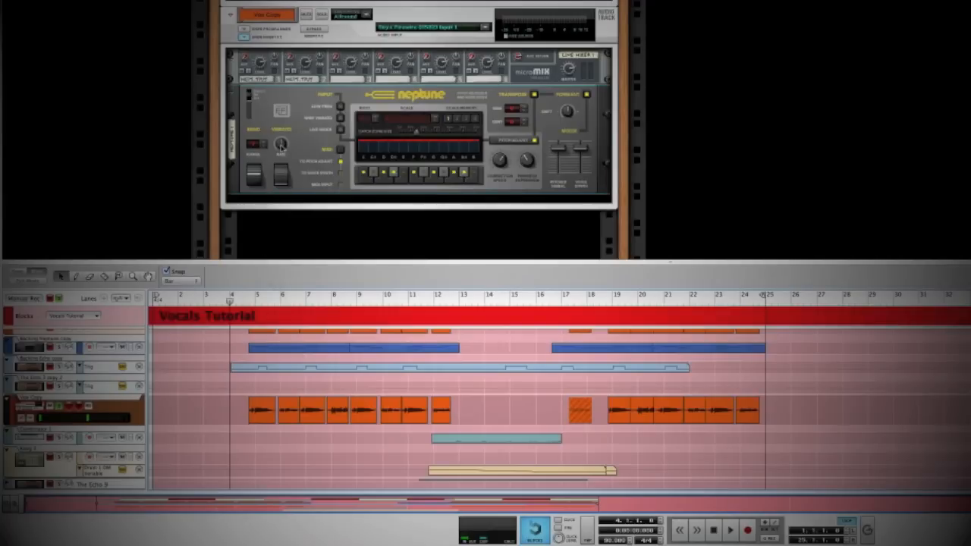
Set Neptune's Vibrato Rate to 72 and adjust the mod wheel to apply vibrato.
{"action": "mouse_move", "coordinate": [282, 148]}
{"action": "left_click_drag", "start_coordinate": [284, 146], "coordinate": [282, 144]}
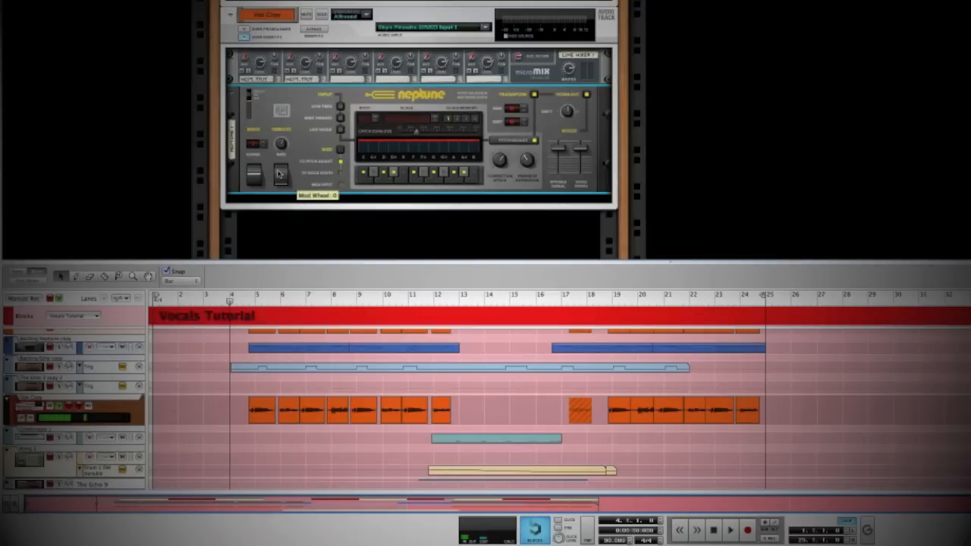
{"action": "mouse_move", "coordinate": [282, 149]}
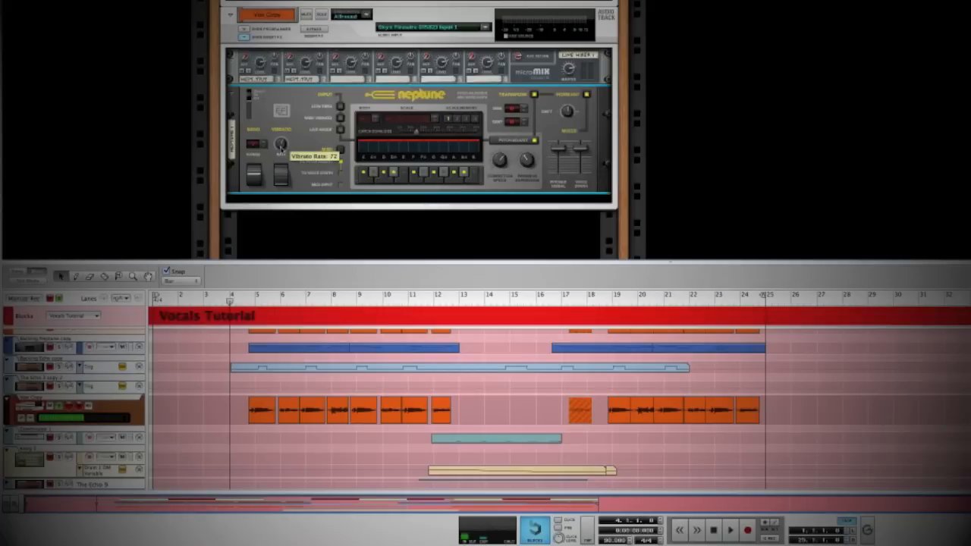
{"action": "left_click_drag", "start_coordinate": [281, 179], "coordinate": [281, 177]}
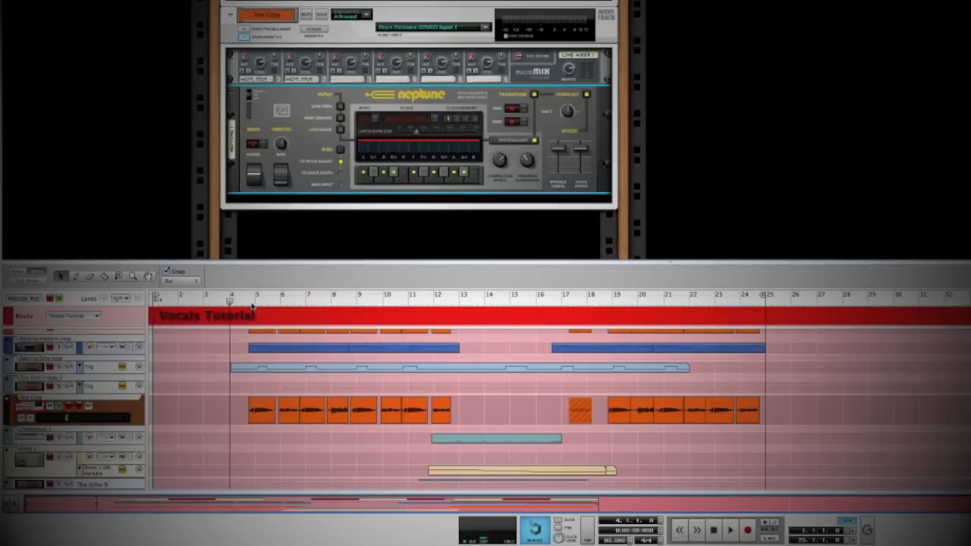
Audition the vibrato on the vocal from bars 4 and 5, and fine-tune the amount with Neptune's mod wheel.
{"action": "key", "text": "space"}
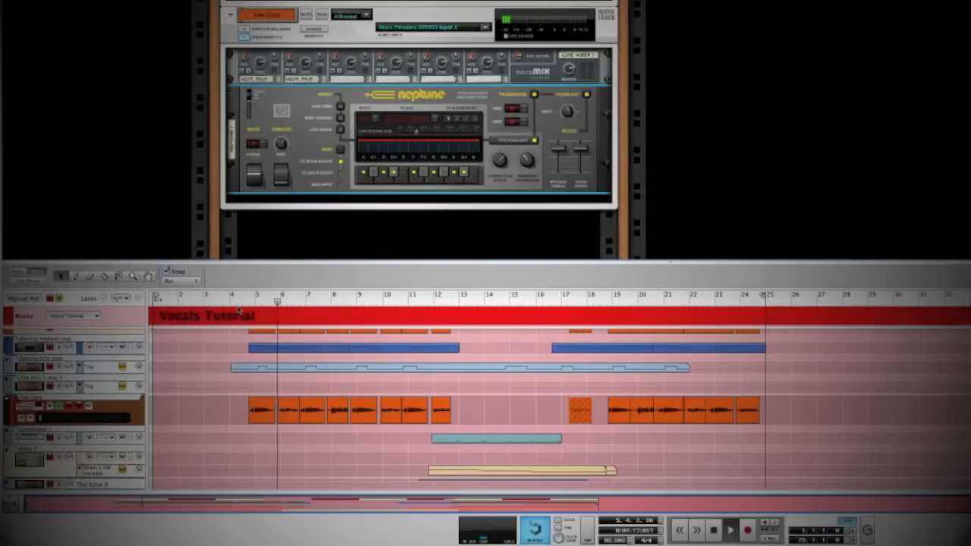
{"action": "left_click_drag", "start_coordinate": [291, 243], "coordinate": [356, 176]}
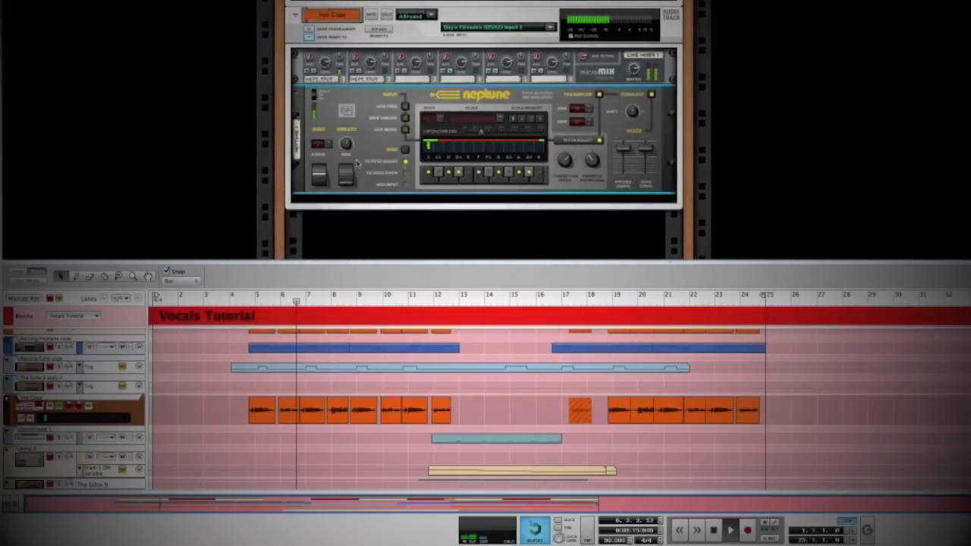
{"action": "key", "text": "space"}
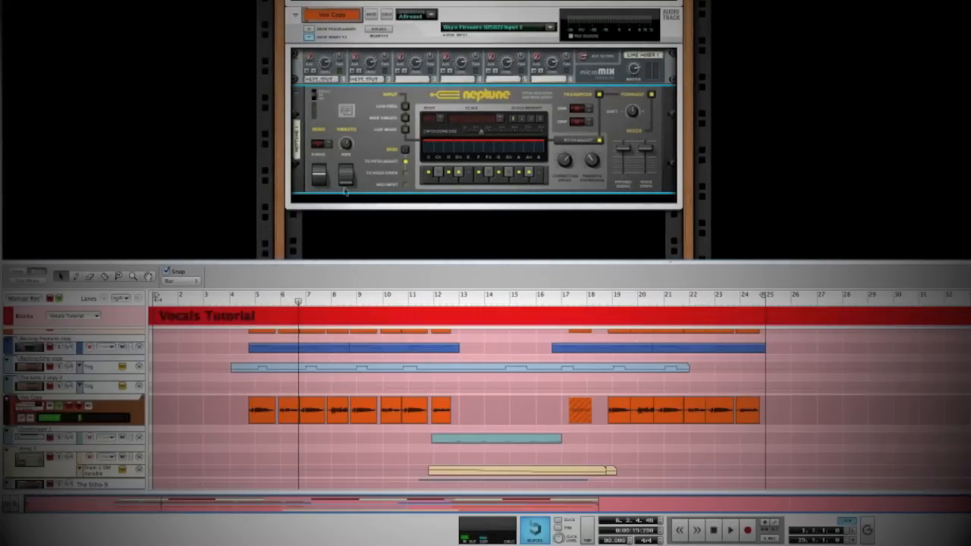
{"action": "left_click", "coordinate": [255, 294]}
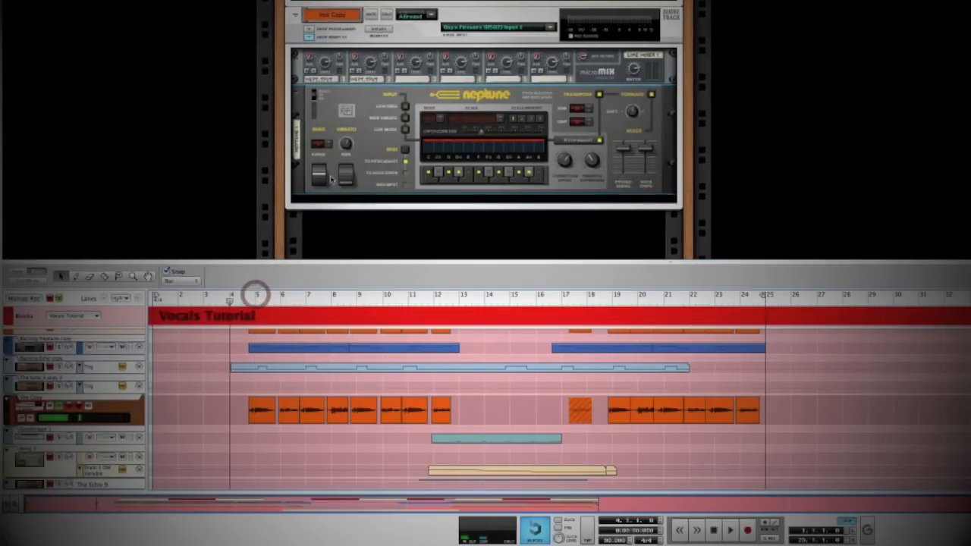
{"action": "key", "text": "space"}
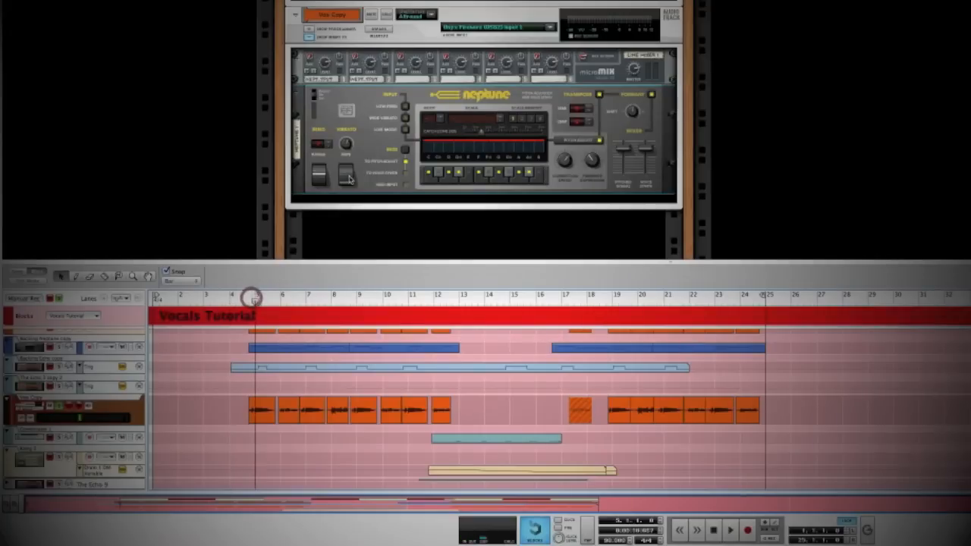
{"action": "mouse_move", "coordinate": [349, 176]}
{"action": "left_mouse_down"}
{"action": "mouse_move", "coordinate": [352, 157]}
{"action": "mouse_move", "coordinate": [349, 181]}
{"action": "left_mouse_up"}
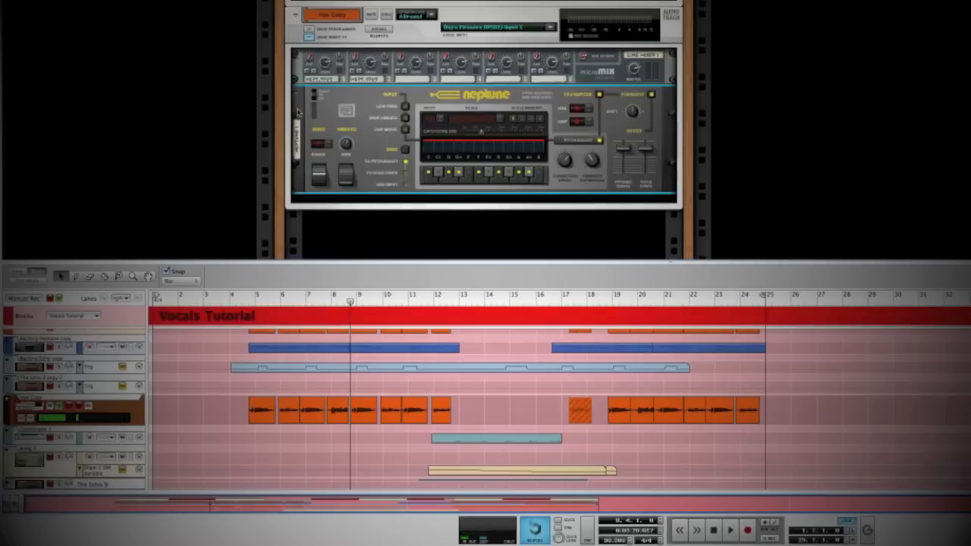
Add a Pulveriser Demolition effect below Neptune in Vox Copy's insert section.
{"action": "right_click", "coordinate": [302, 184]}
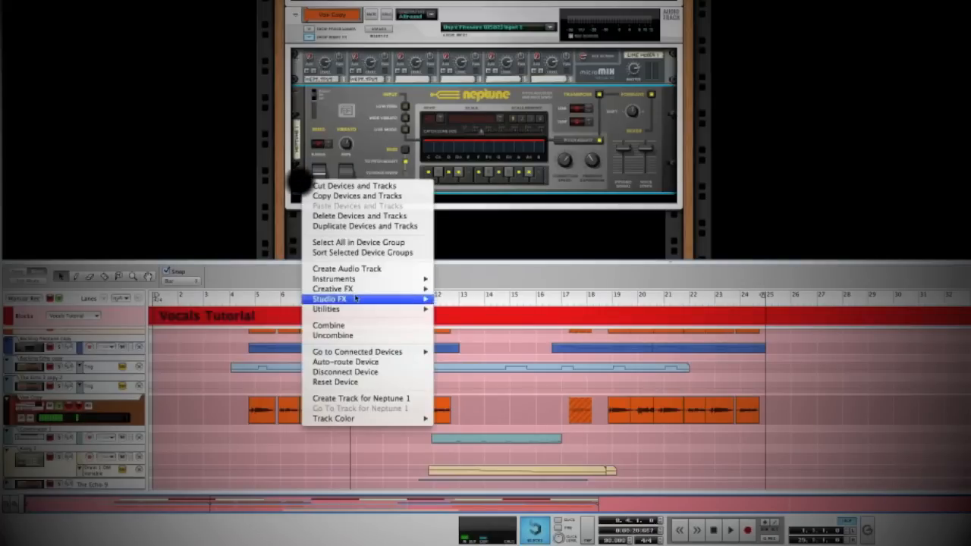
{"action": "mouse_move", "coordinate": [366, 292]}
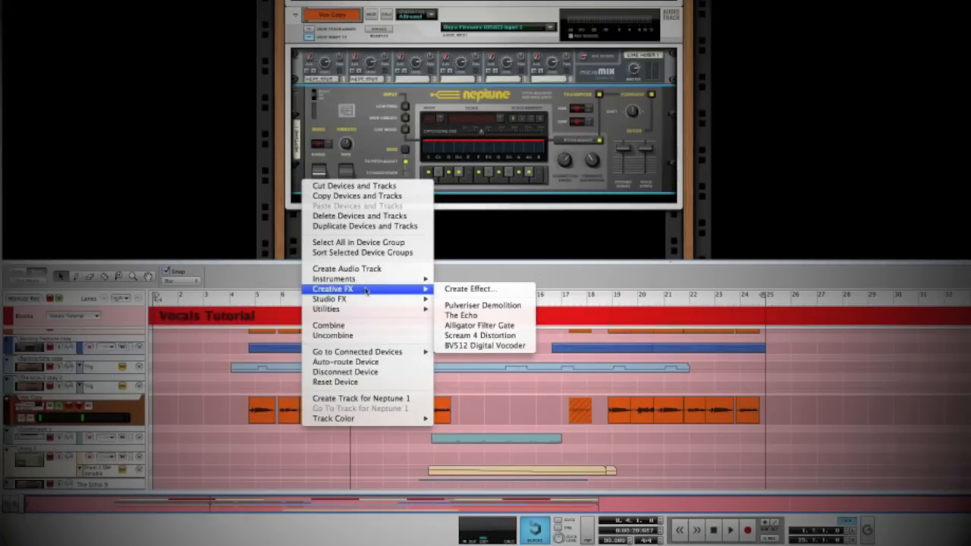
{"action": "left_click", "coordinate": [476, 306]}
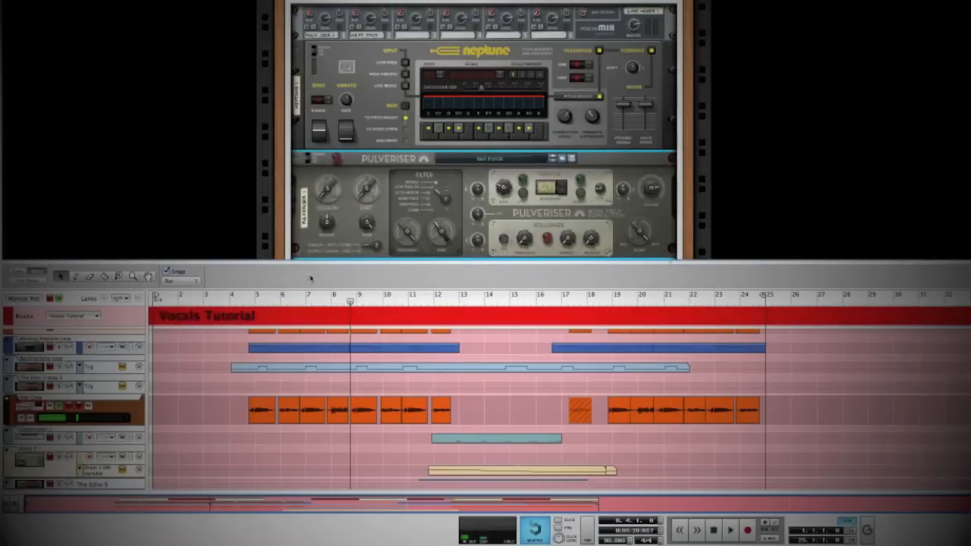
Select the first group of vocal clips on the Vox Copy track, from about bar 5 to 12, and set the loop locators around them.
{"action": "left_click", "coordinate": [254, 302]}
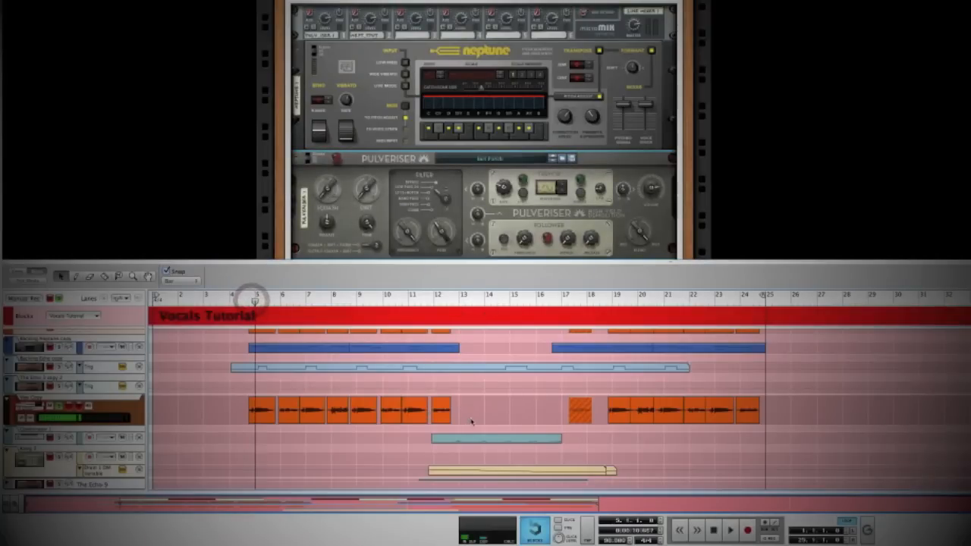
{"action": "left_click_drag", "start_coordinate": [469, 411], "coordinate": [230, 405]}
{"action": "right_click", "coordinate": [262, 422]}
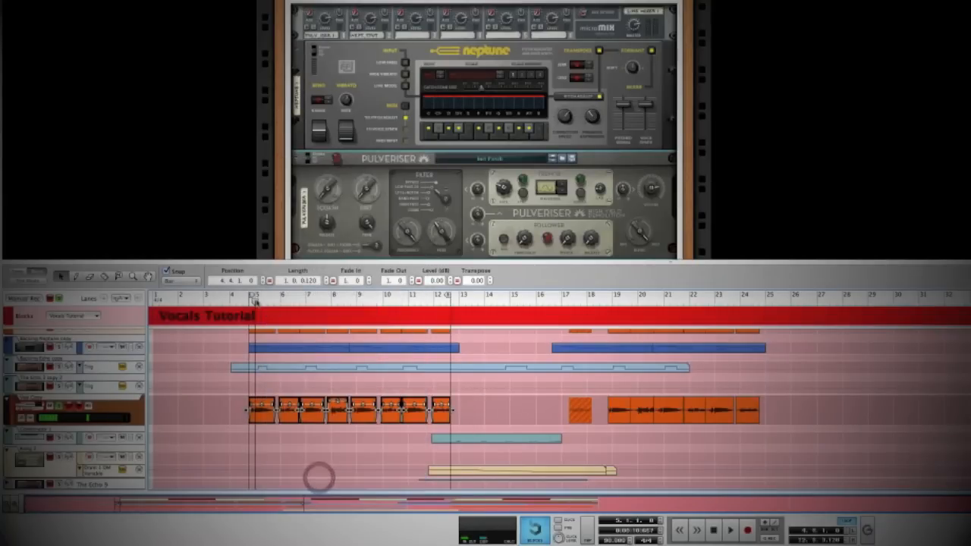
Set the sequencer snap value to 1/16 and move the song position to the loop start at 4.4.1.
{"action": "left_click", "coordinate": [178, 282]}
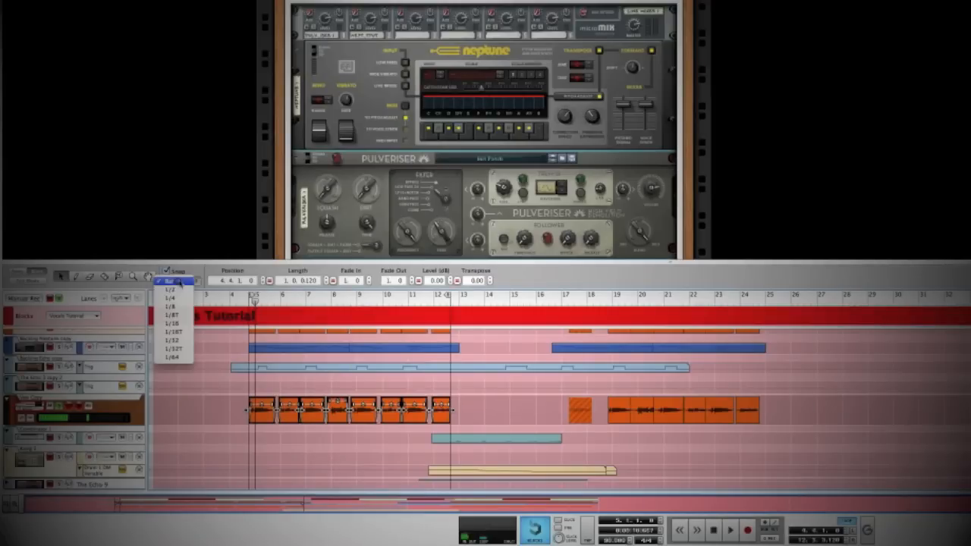
{"action": "left_click", "coordinate": [173, 325]}
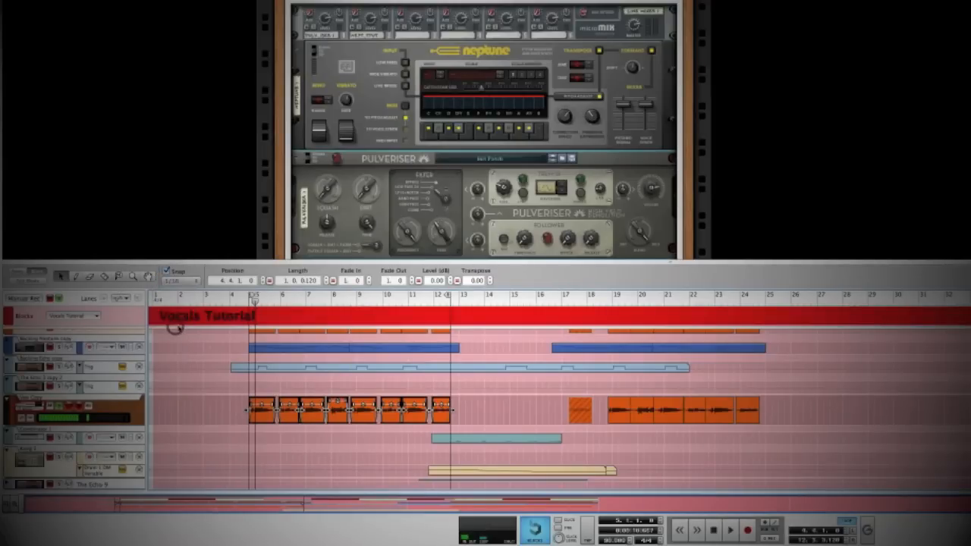
{"action": "left_click", "coordinate": [252, 303]}
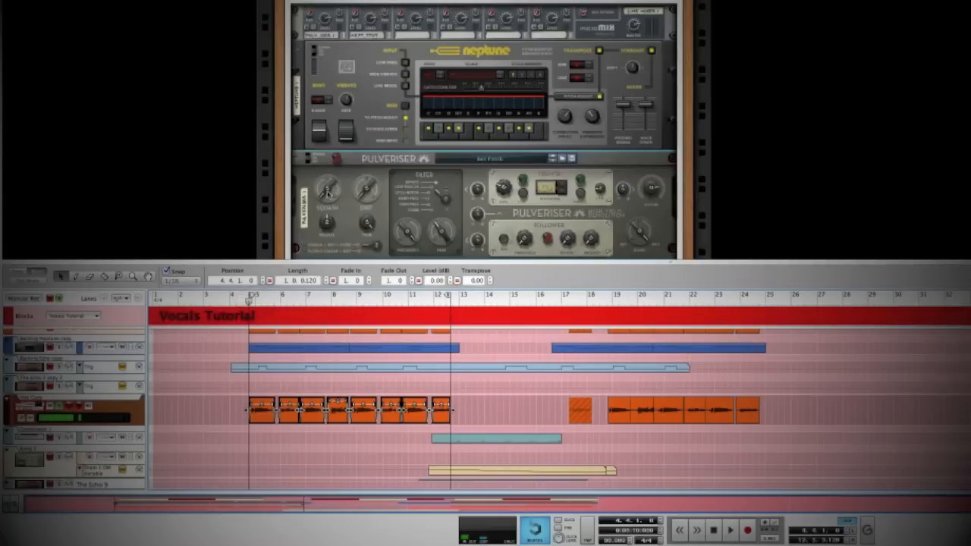
Play the looped vocal and set the Pulveriser's Squash to 31%.
{"action": "mouse_move", "coordinate": [327, 191]}
{"action": "key", "text": "space"}
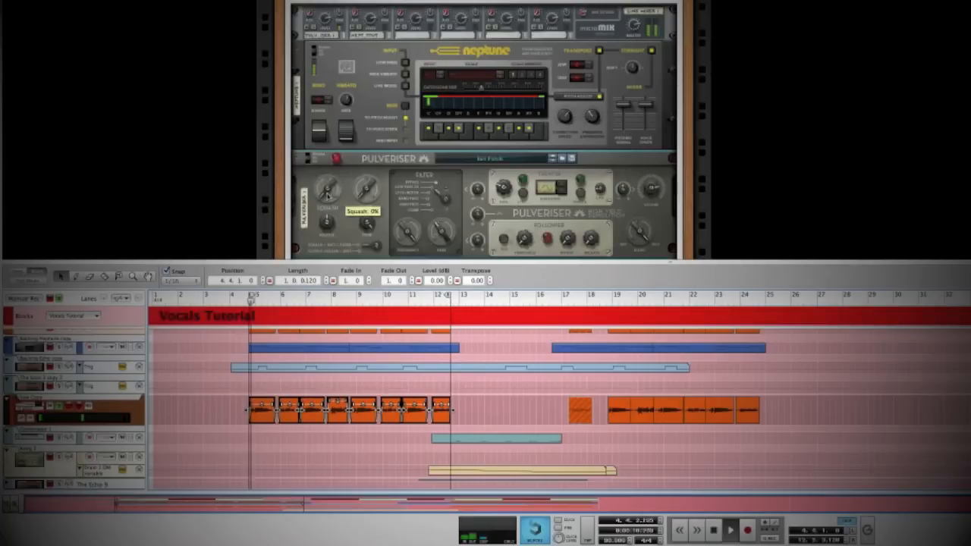
{"action": "mouse_move", "coordinate": [327, 191]}
{"action": "left_mouse_down"}
{"action": "mouse_move", "coordinate": [329, 169]}
{"action": "mouse_move", "coordinate": [329, 186]}
{"action": "left_mouse_up"}
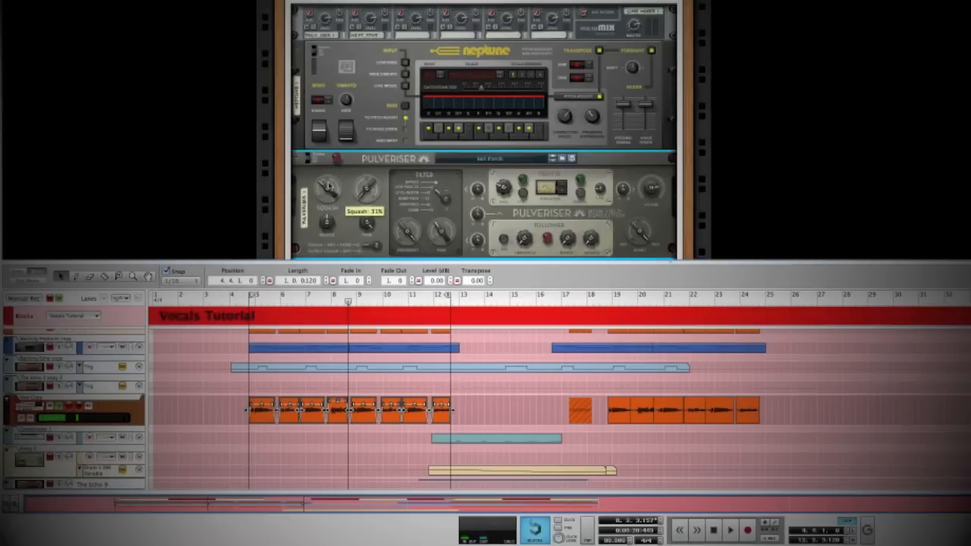
{"action": "mouse_move", "coordinate": [365, 186]}
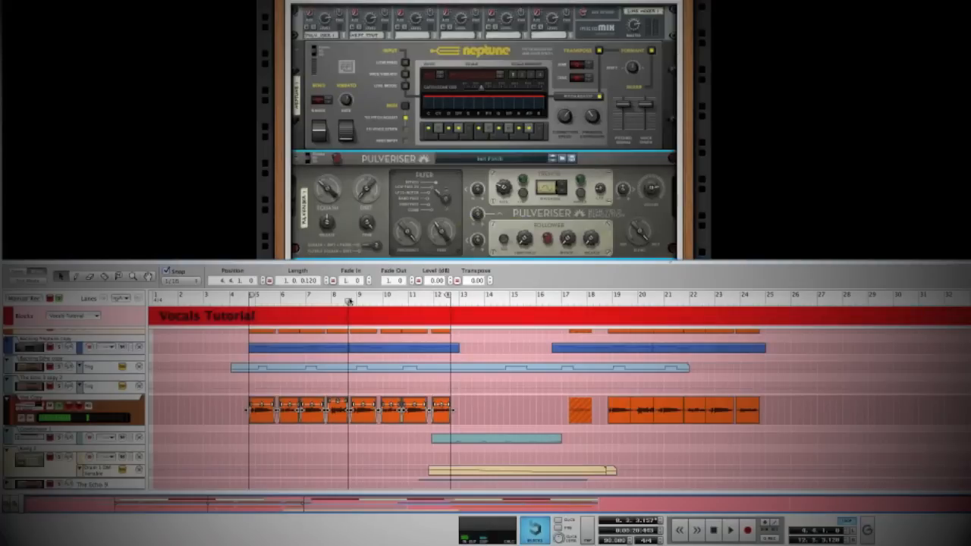
Change the Pulveriser's filter mode and lower its filter frequency while playing the vocal loop from its start.
{"action": "left_click_drag", "start_coordinate": [348, 300], "coordinate": [251, 314]}
{"action": "left_click_drag", "start_coordinate": [438, 194], "coordinate": [437, 209]}
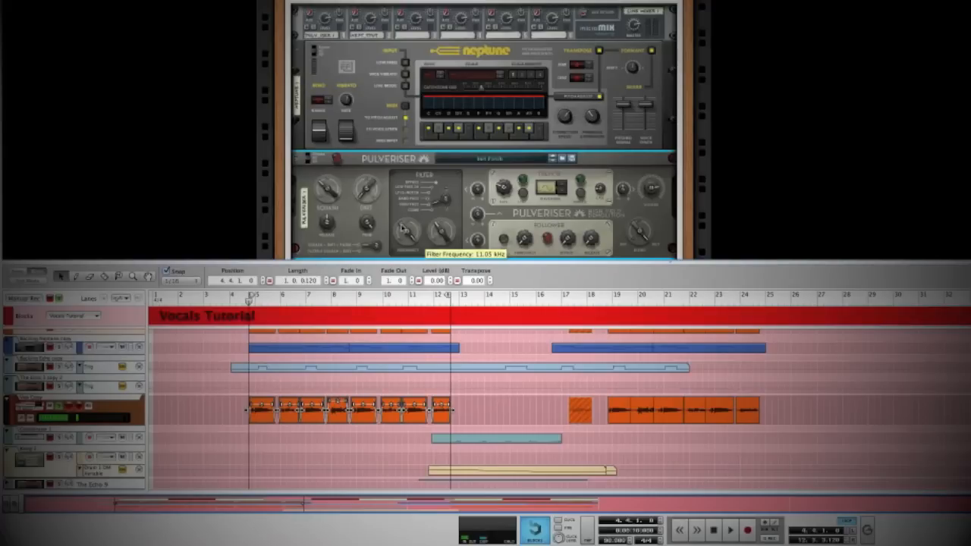
{"action": "key", "text": "space"}
{"action": "mouse_move", "coordinate": [403, 230]}
{"action": "left_mouse_down"}
{"action": "mouse_move", "coordinate": [404, 258]}
{"action": "mouse_move", "coordinate": [405, 241]}
{"action": "left_mouse_up"}
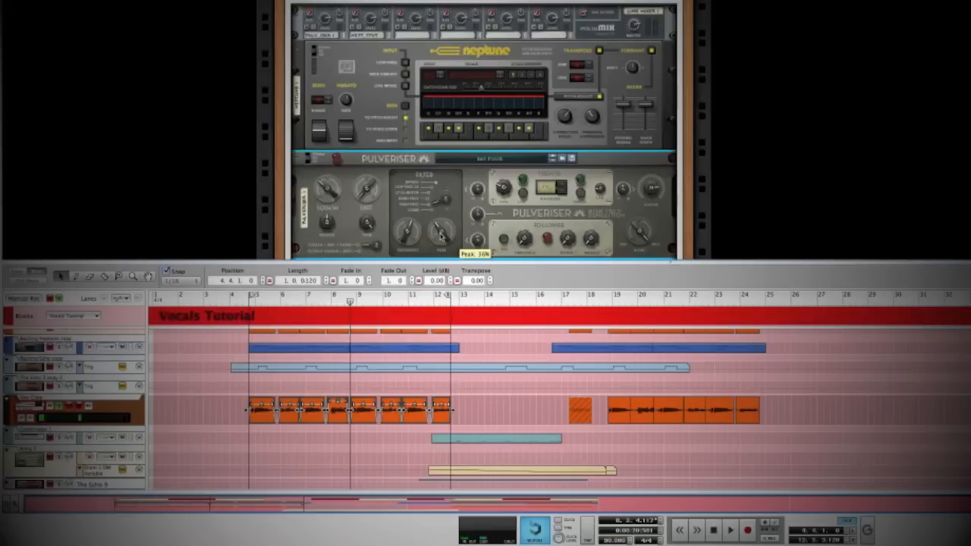
{"action": "left_click_drag", "start_coordinate": [306, 301], "coordinate": [251, 301]}
{"action": "key", "text": "space"}
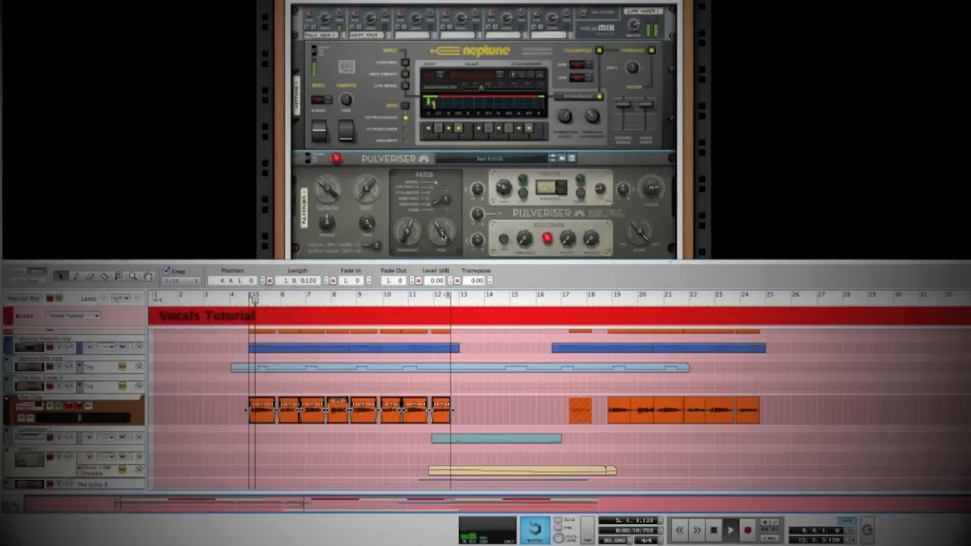
Adjust the Pulveriser's filter Peak and lower its Blend while playing the vocal loop.
{"action": "left_click_drag", "start_coordinate": [442, 222], "coordinate": [446, 230]}
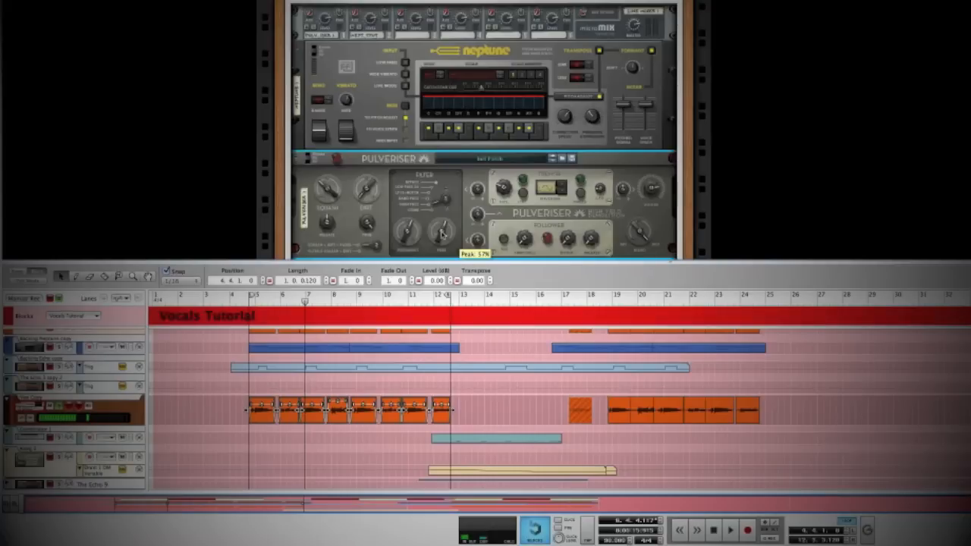
{"action": "left_click_drag", "start_coordinate": [442, 230], "coordinate": [440, 231]}
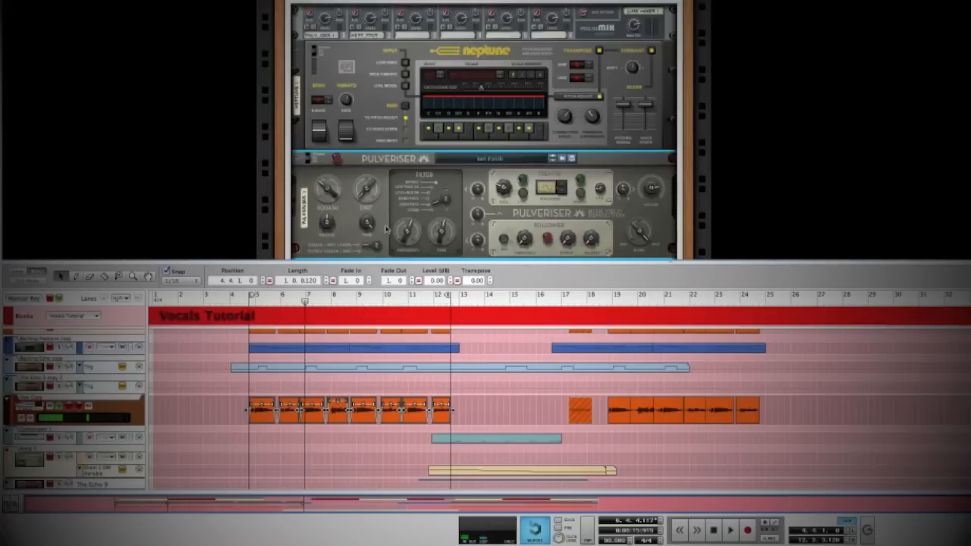
{"action": "key", "text": "space"}
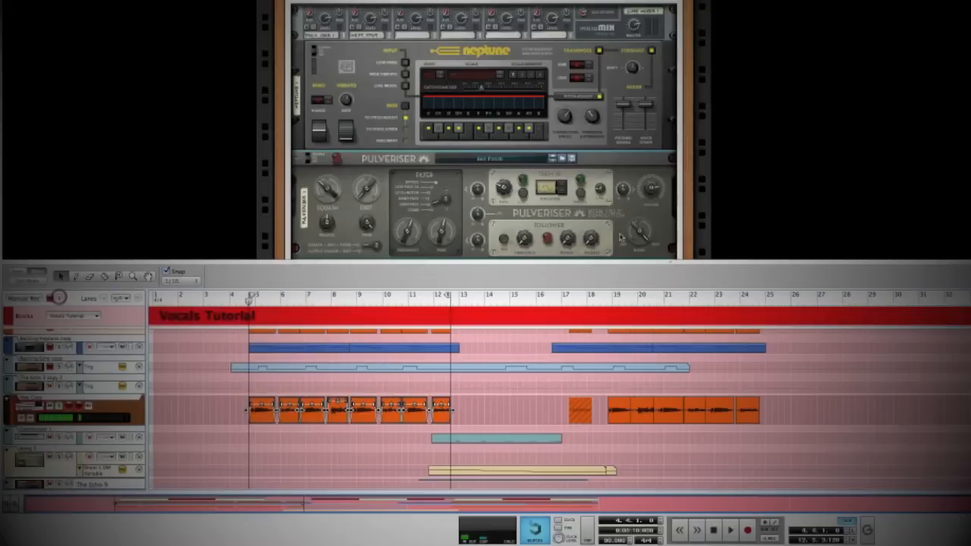
{"action": "key", "text": "space"}
{"action": "left_click_drag", "start_coordinate": [637, 230], "coordinate": [636, 240]}
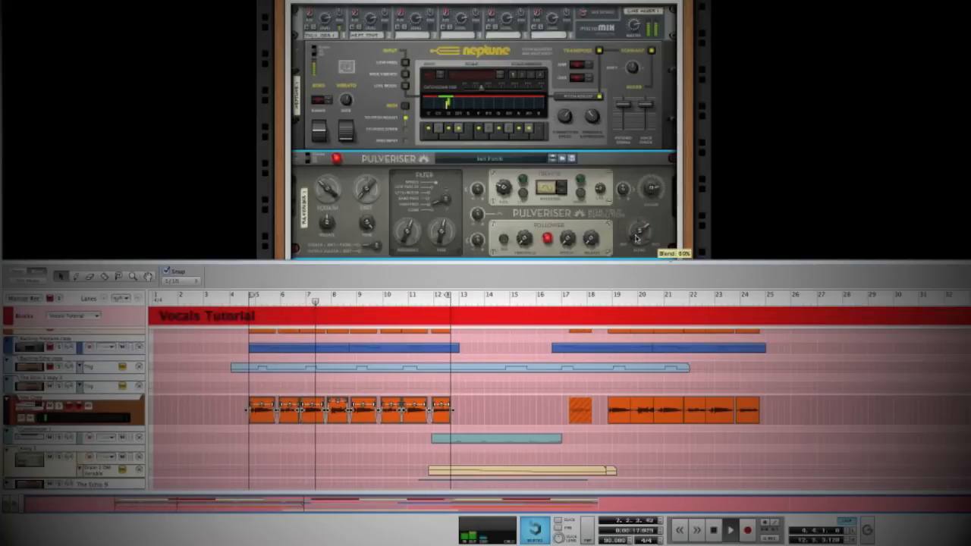
Add an MClass Equalizer directly below the Pulveriser in the rack.
{"action": "scroll", "coordinate": [343, 192], "scroll_direction": "down", "scroll_amount": 3}
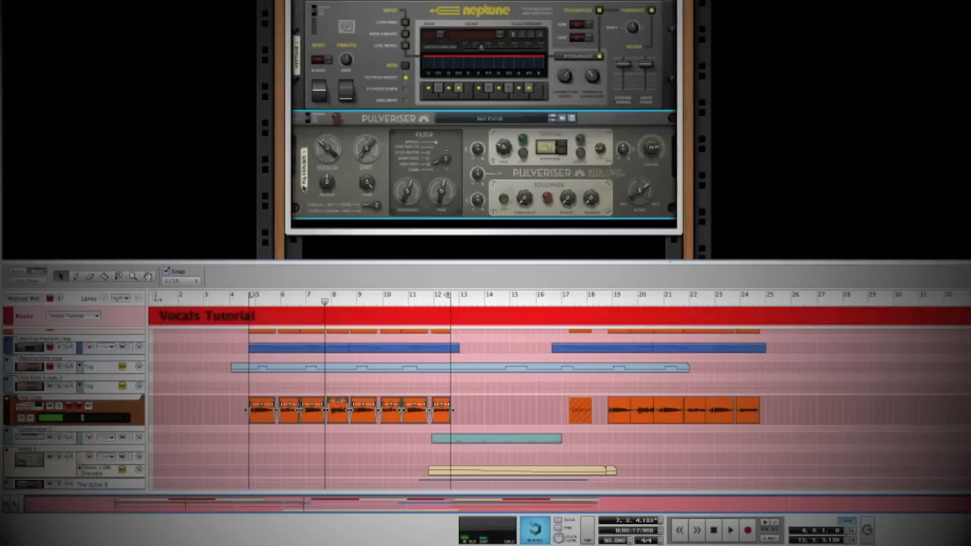
{"action": "right_click", "coordinate": [300, 195]}
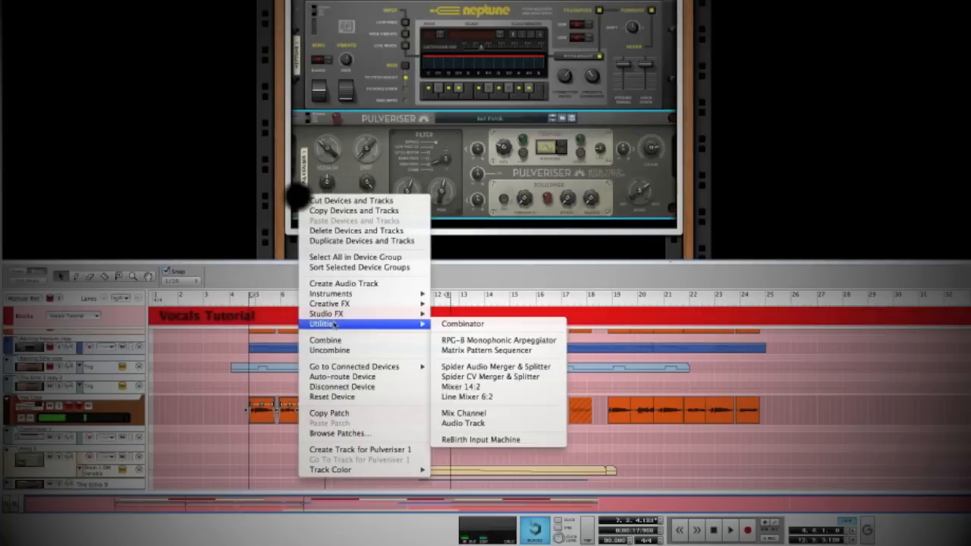
{"action": "mouse_move", "coordinate": [346, 315]}
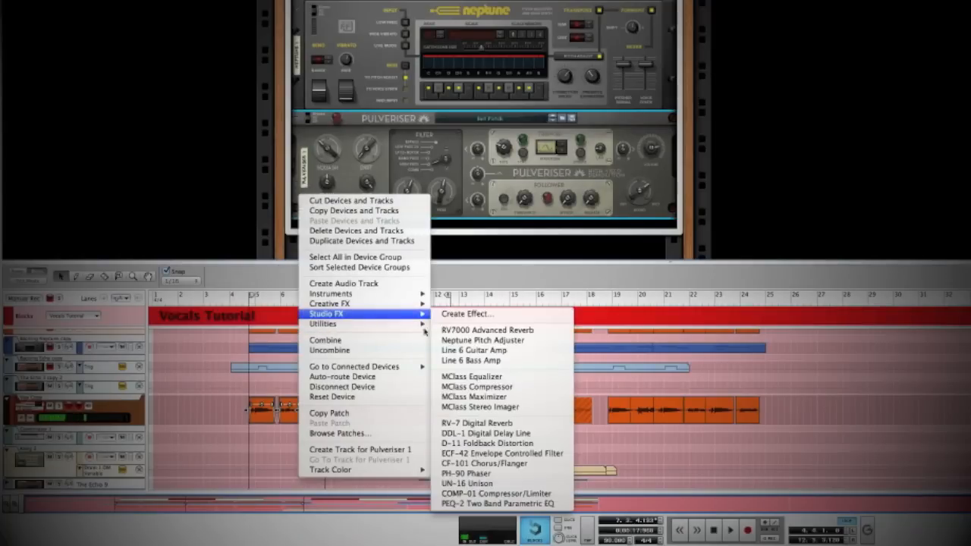
{"action": "left_click", "coordinate": [497, 377]}
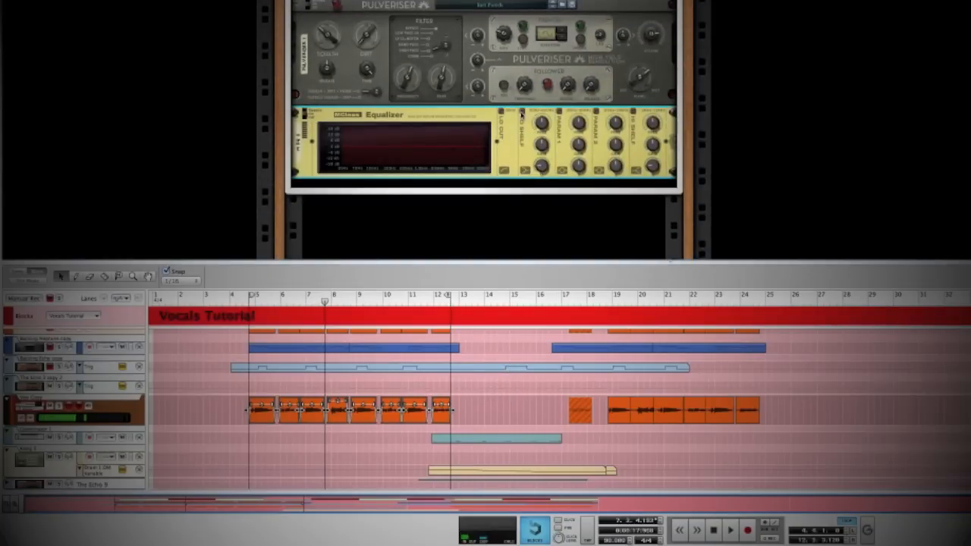
Enable the equalizer's Lo Shelf band and adjust its frequency, gain and Q to cut the vocal's low end.
{"action": "left_click", "coordinate": [522, 112]}
{"action": "left_click", "coordinate": [541, 123]}
{"action": "left_click_drag", "start_coordinate": [541, 144], "coordinate": [542, 165]}
{"action": "mouse_move", "coordinate": [541, 167]}
{"action": "mouse_move", "coordinate": [543, 122]}
{"action": "left_click_drag", "start_coordinate": [543, 122], "coordinate": [543, 129]}
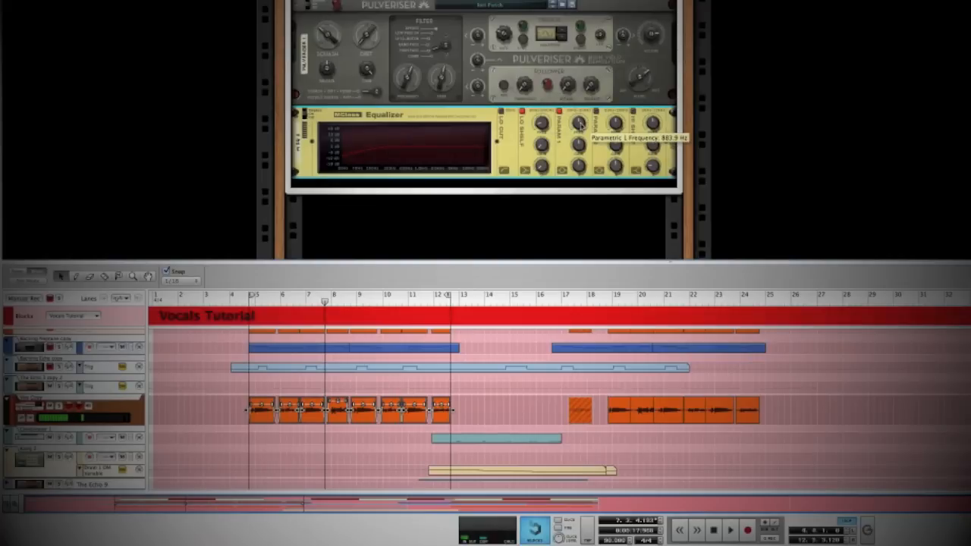
Shape the first equalizer's Parametric 1 band by adjusting its frequency, gain and Q.
{"action": "left_click_drag", "start_coordinate": [580, 128], "coordinate": [579, 123]}
{"action": "left_click_drag", "start_coordinate": [578, 123], "coordinate": [580, 152]}
{"action": "left_click_drag", "start_coordinate": [580, 150], "coordinate": [579, 150]}
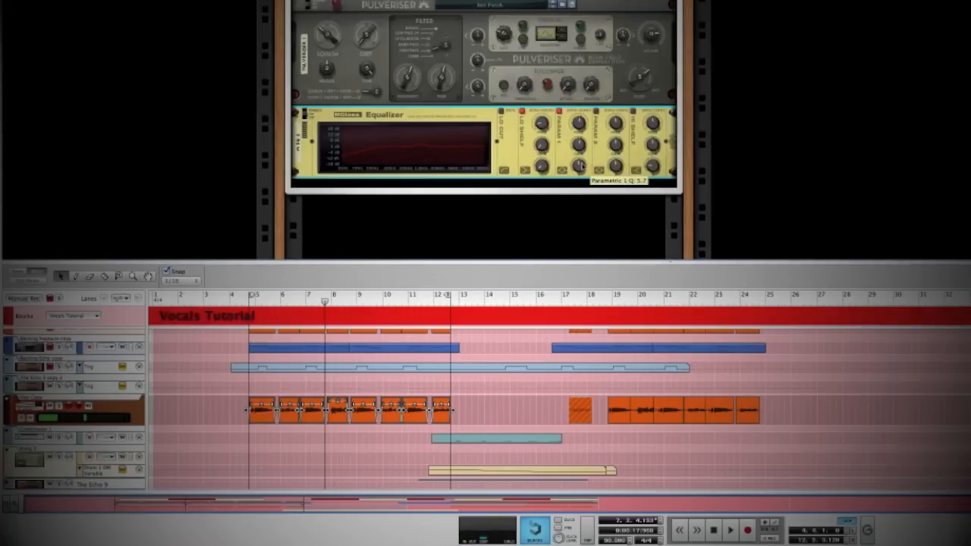
{"action": "left_click_drag", "start_coordinate": [579, 166], "coordinate": [580, 158]}
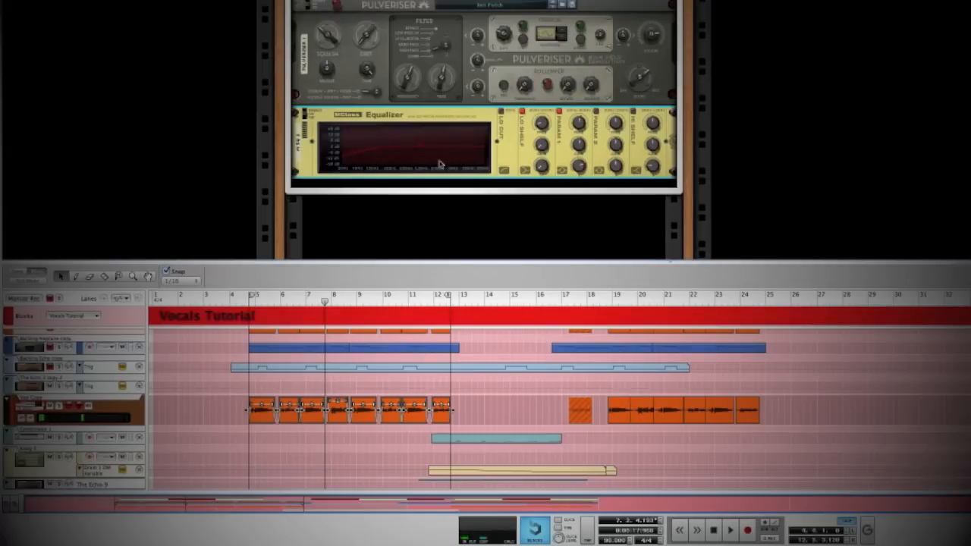
Add a second MClass Equalizer directly below the first one.
{"action": "left_click", "coordinate": [305, 164]}
{"action": "right_click", "coordinate": [305, 164]}
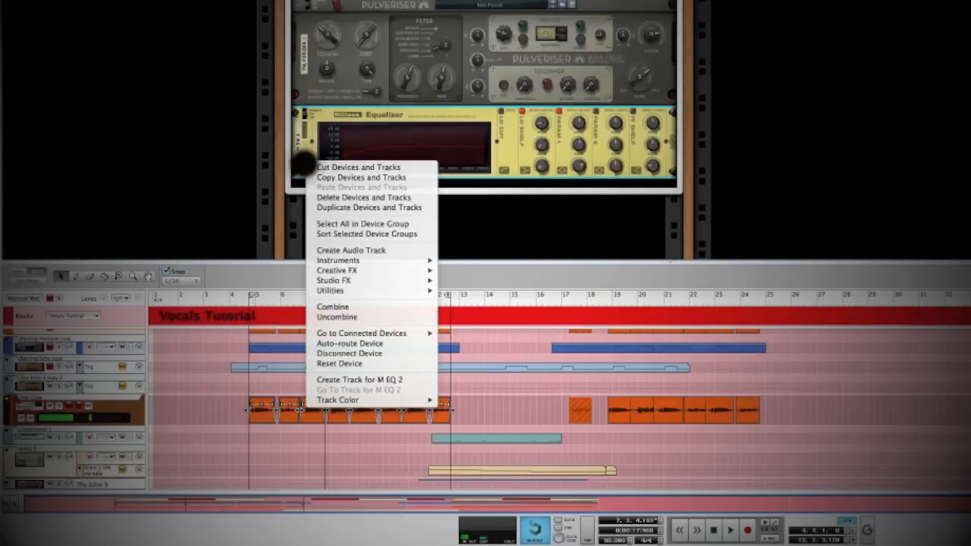
{"action": "mouse_move", "coordinate": [363, 283]}
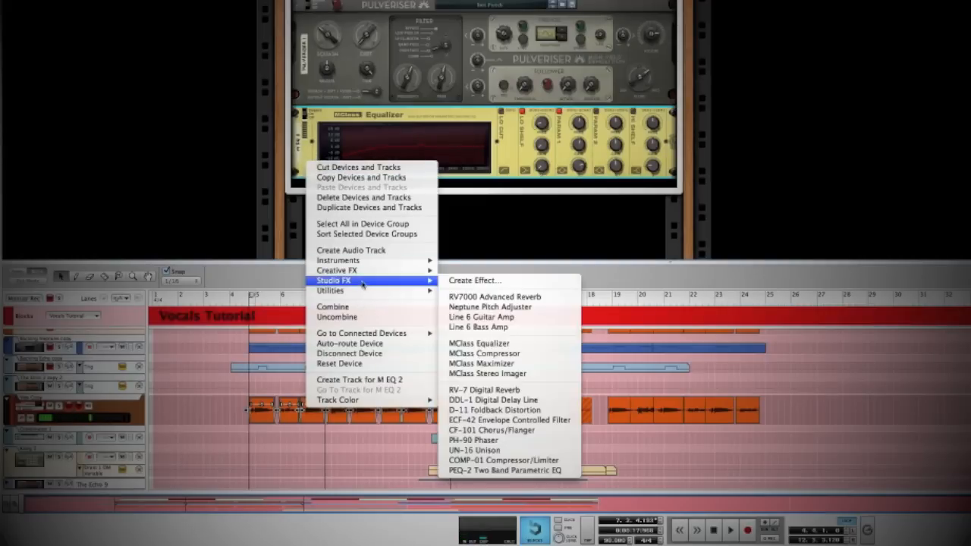
{"action": "left_click", "coordinate": [476, 343]}
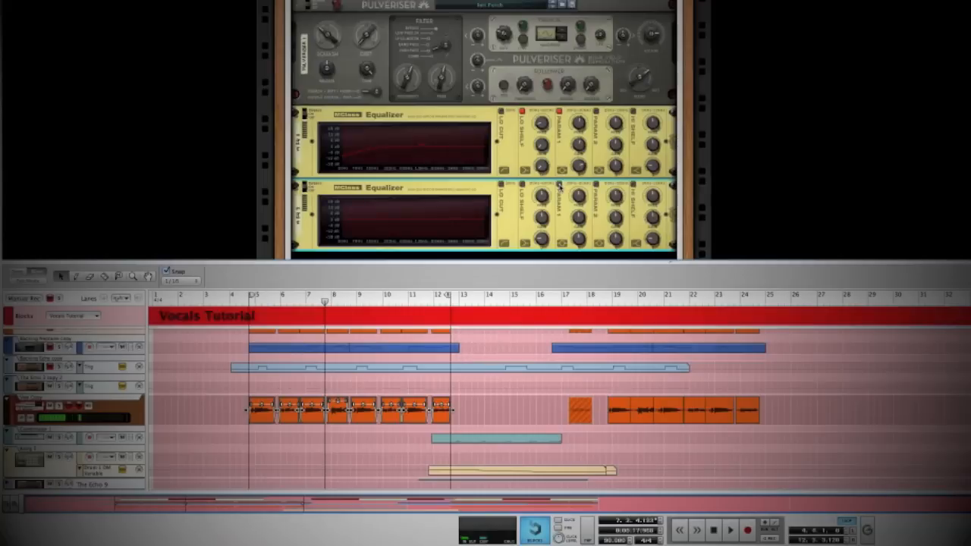
Enable Parametric 1 on the second equalizer and adjust its frequency, gain and Q.
{"action": "left_click", "coordinate": [559, 185]}
{"action": "mouse_move", "coordinate": [578, 197]}
{"action": "left_click_drag", "start_coordinate": [578, 195], "coordinate": [579, 194]}
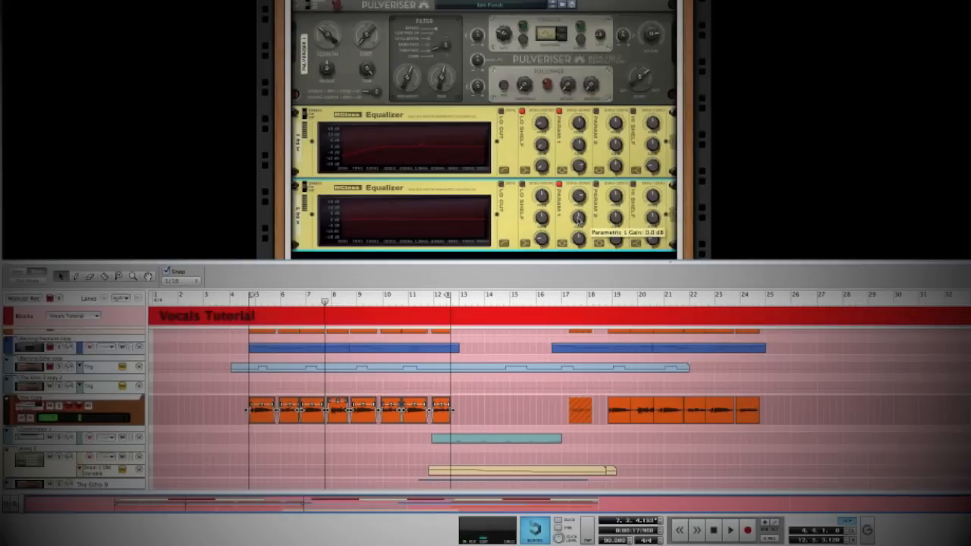
{"action": "left_click_drag", "start_coordinate": [578, 218], "coordinate": [578, 218]}
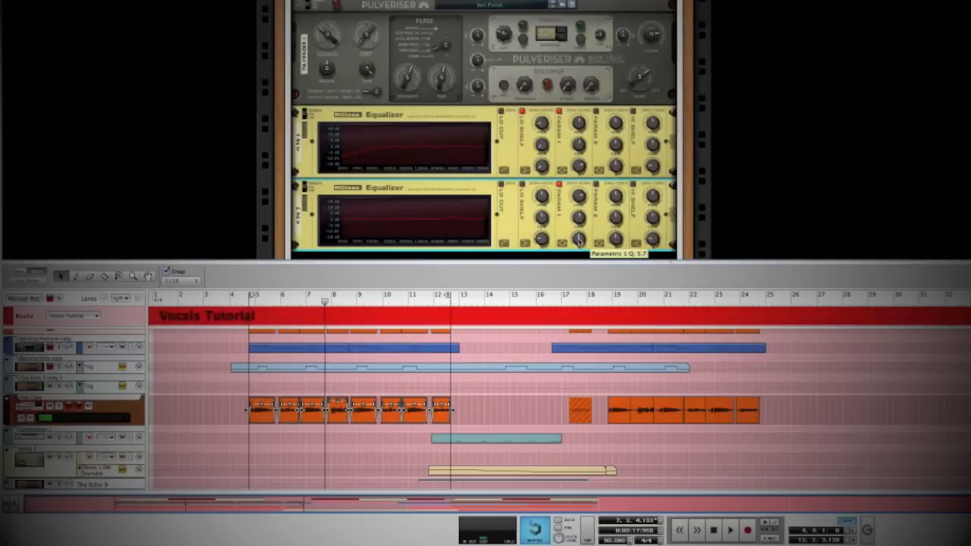
{"action": "left_click_drag", "start_coordinate": [578, 239], "coordinate": [579, 236]}
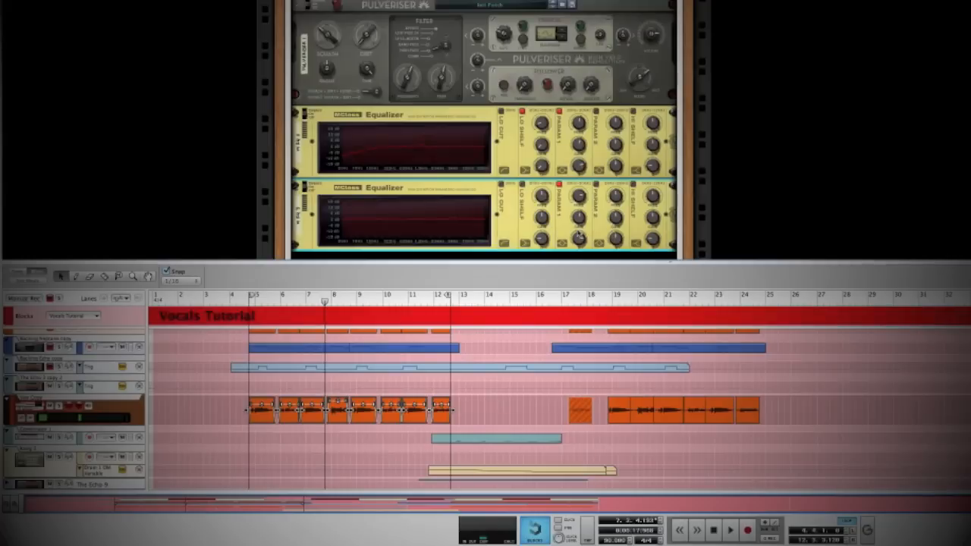
Solo the Vox Copy track and play the loop from its start, comparing the vocal with the equalizers bypassed and enabled.
{"action": "left_click_drag", "start_coordinate": [319, 304], "coordinate": [248, 312]}
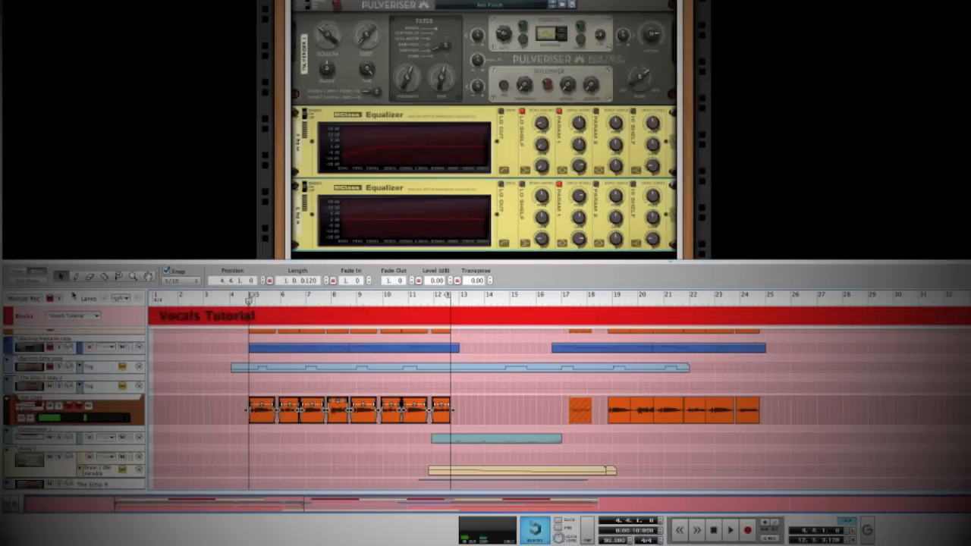
{"action": "left_click", "coordinate": [59, 407]}
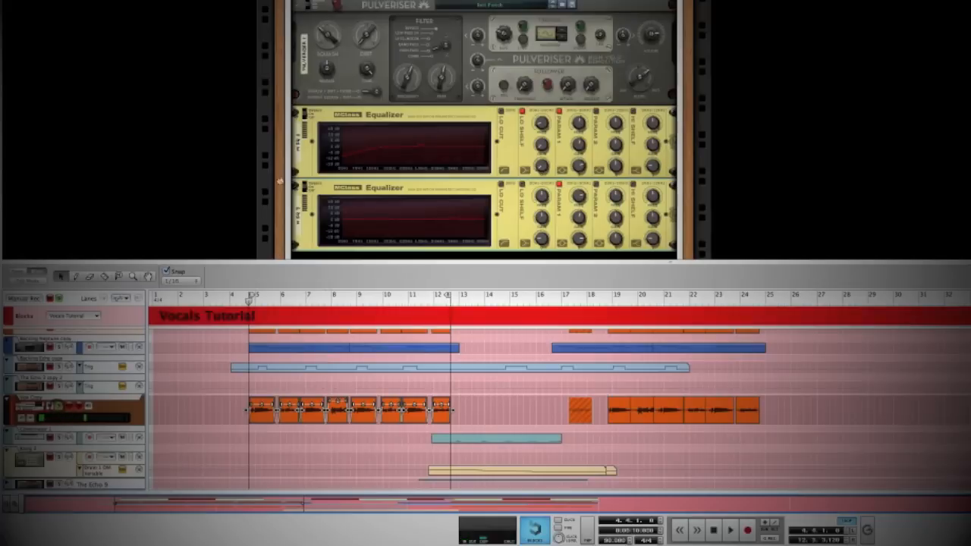
{"action": "key", "text": "space"}
{"action": "left_click", "coordinate": [304, 186]}
{"action": "left_click", "coordinate": [305, 114]}
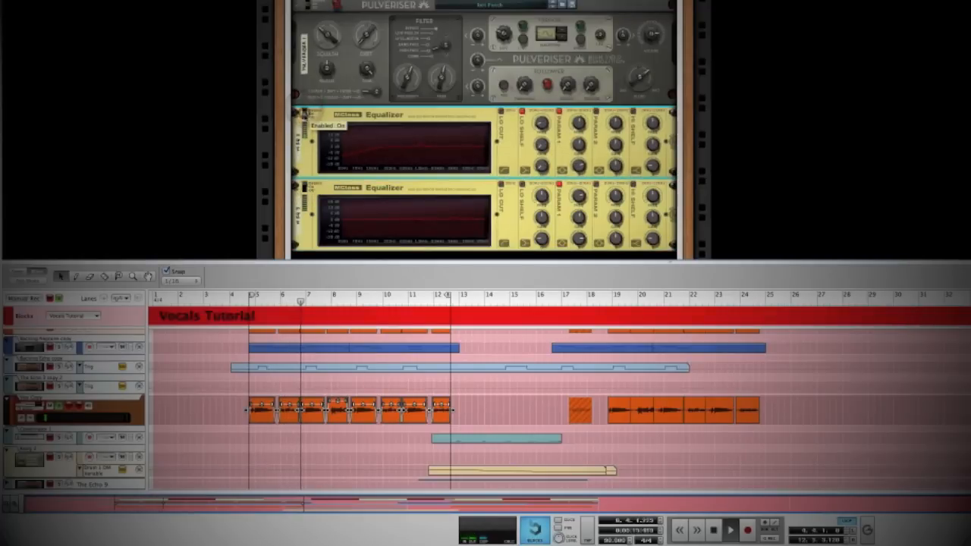
{"action": "left_click", "coordinate": [306, 187]}
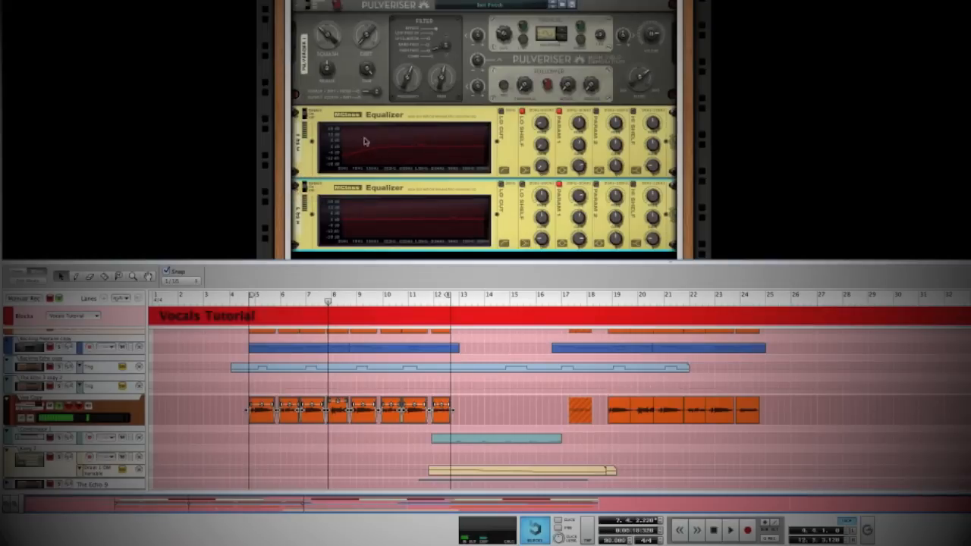
{"action": "left_click_drag", "start_coordinate": [327, 303], "coordinate": [250, 313]}
Add an MClass Compressor directly below the second equalizer.
{"action": "scroll", "coordinate": [408, 133], "scroll_direction": "down", "scroll_amount": 2}
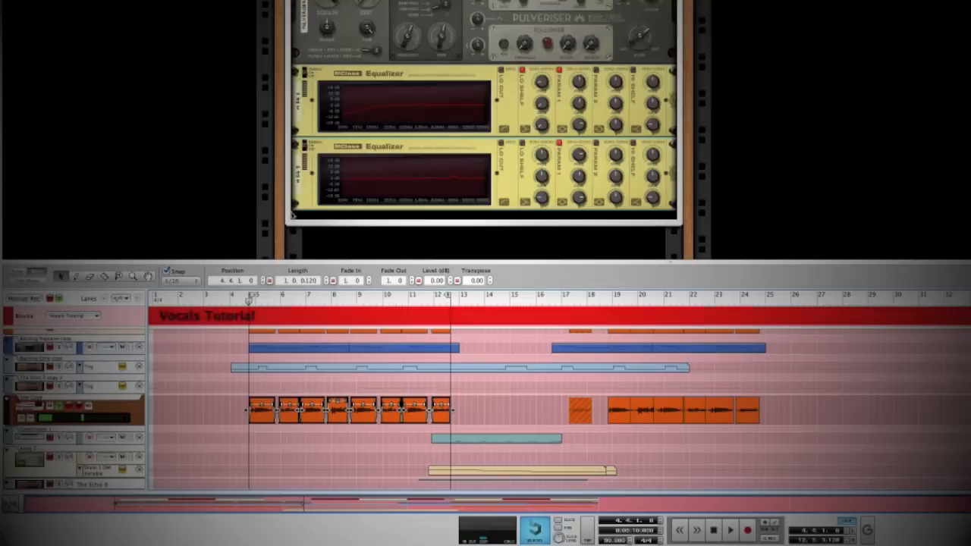
{"action": "left_click", "coordinate": [301, 203]}
{"action": "right_click", "coordinate": [301, 203]}
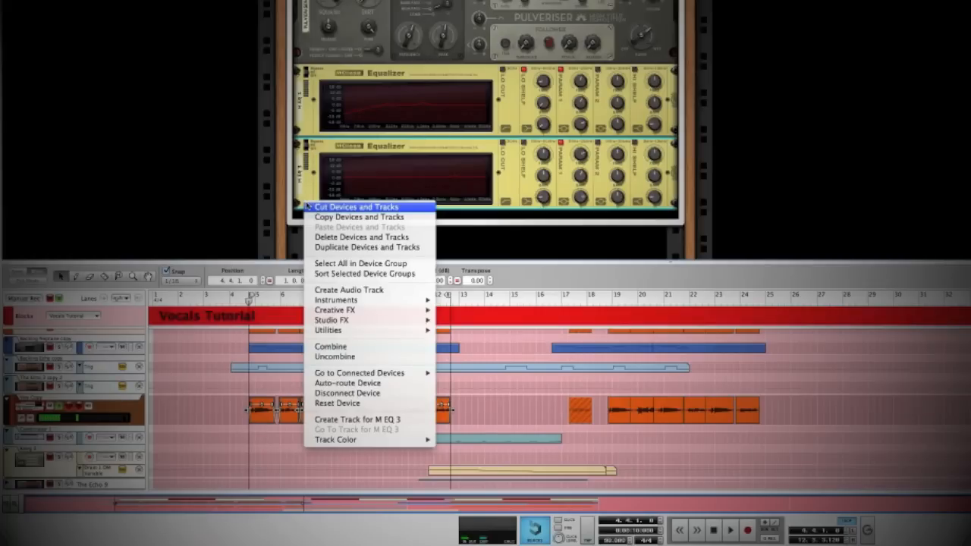
{"action": "mouse_move", "coordinate": [335, 322]}
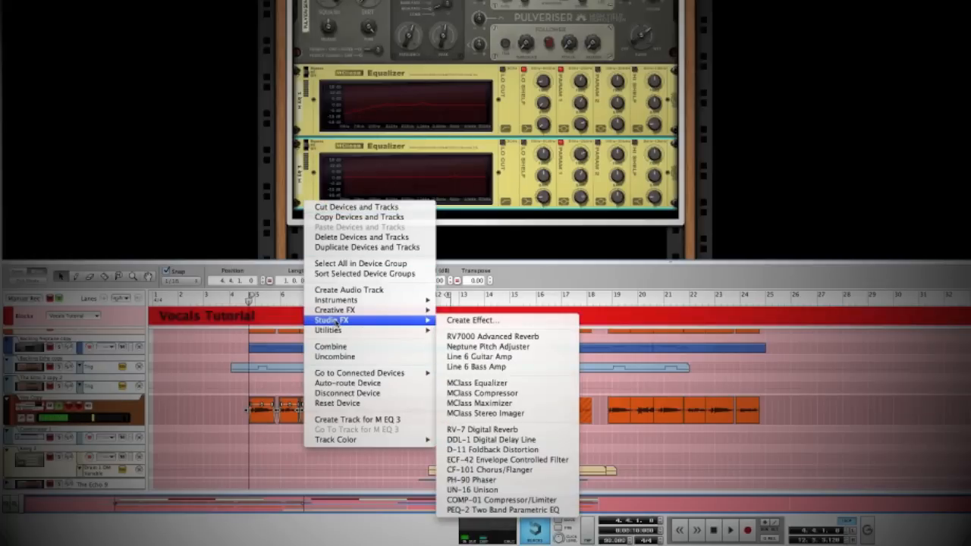
{"action": "left_click", "coordinate": [464, 393]}
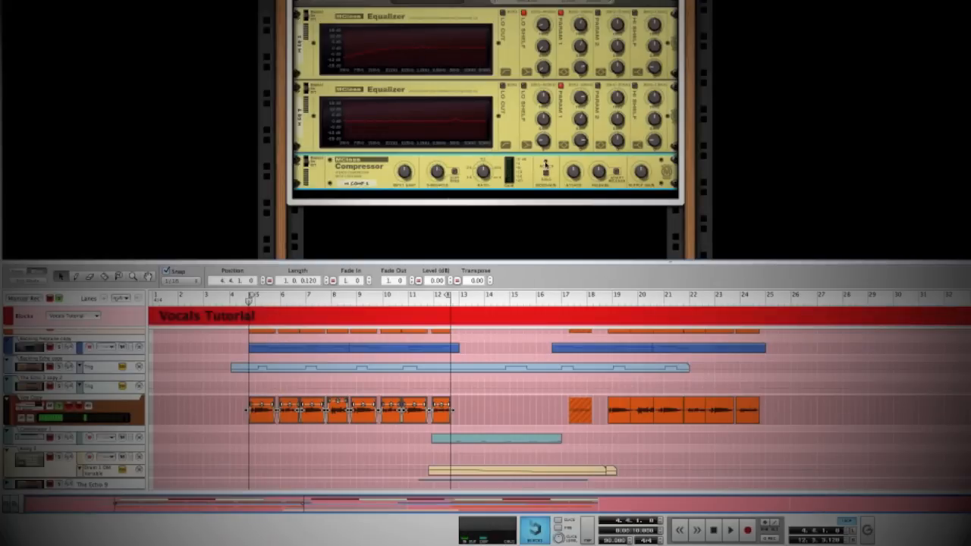
Play the vocal loop from its start and raise the MClass Compressor's threshold, checking its ratio, attack and release.
{"action": "key", "text": "space"}
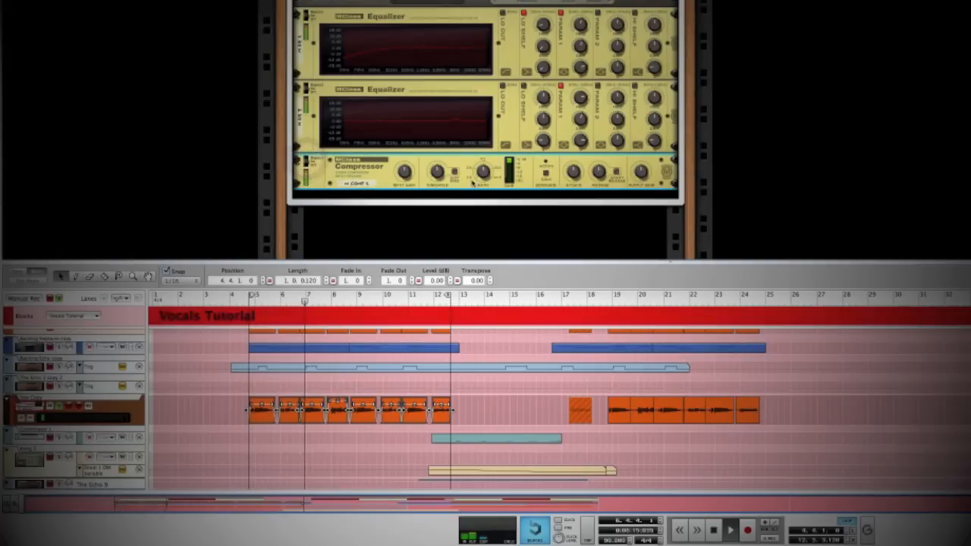
{"action": "mouse_move", "coordinate": [490, 173]}
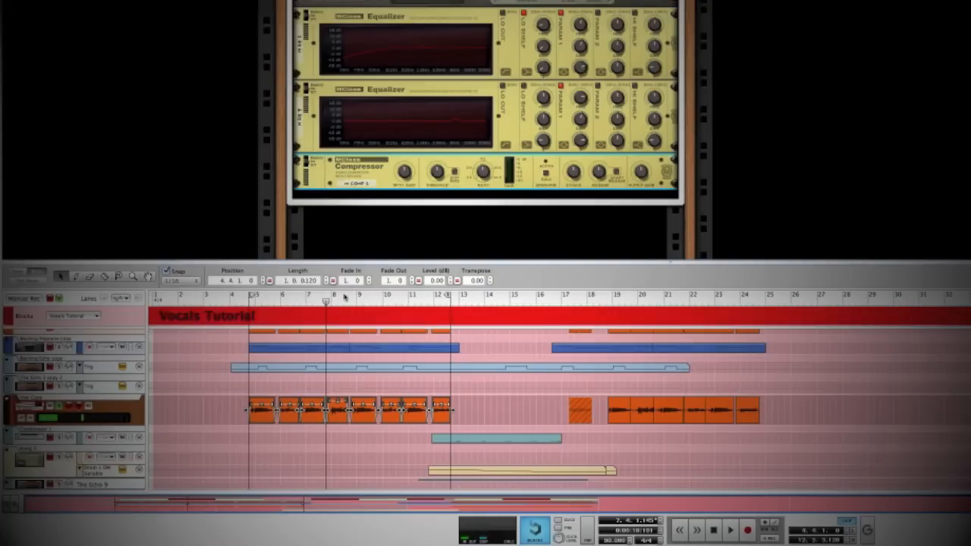
{"action": "left_click_drag", "start_coordinate": [325, 301], "coordinate": [252, 301]}
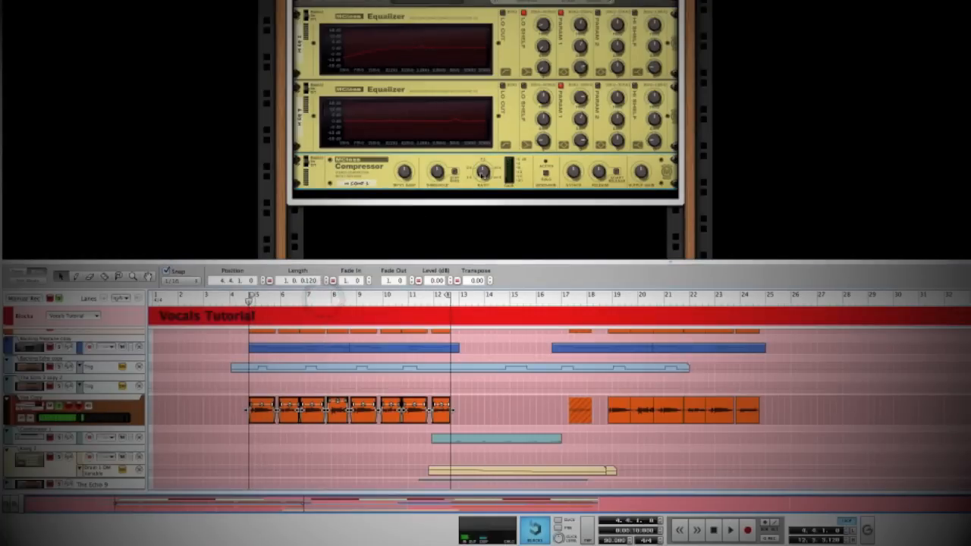
{"action": "key", "text": "space"}
{"action": "mouse_move", "coordinate": [435, 191]}
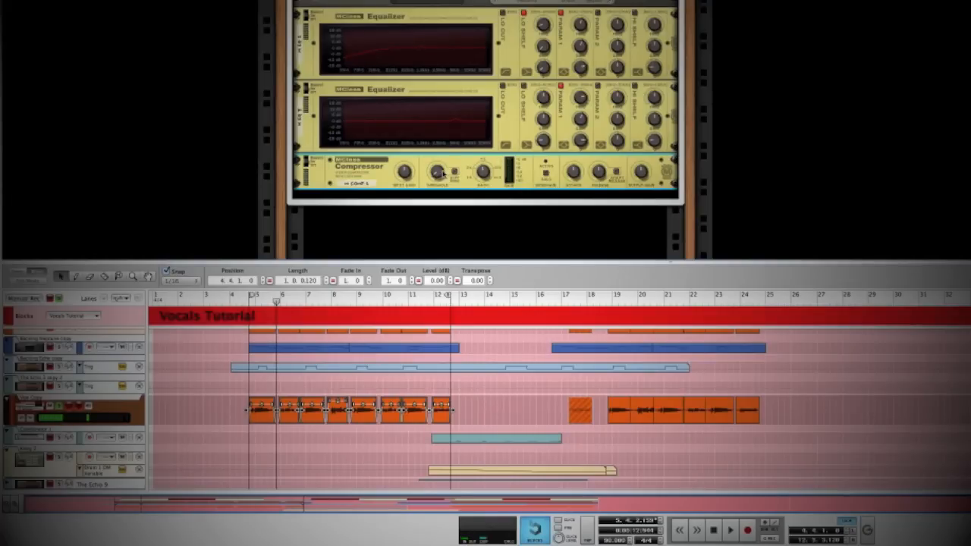
{"action": "mouse_move", "coordinate": [444, 174]}
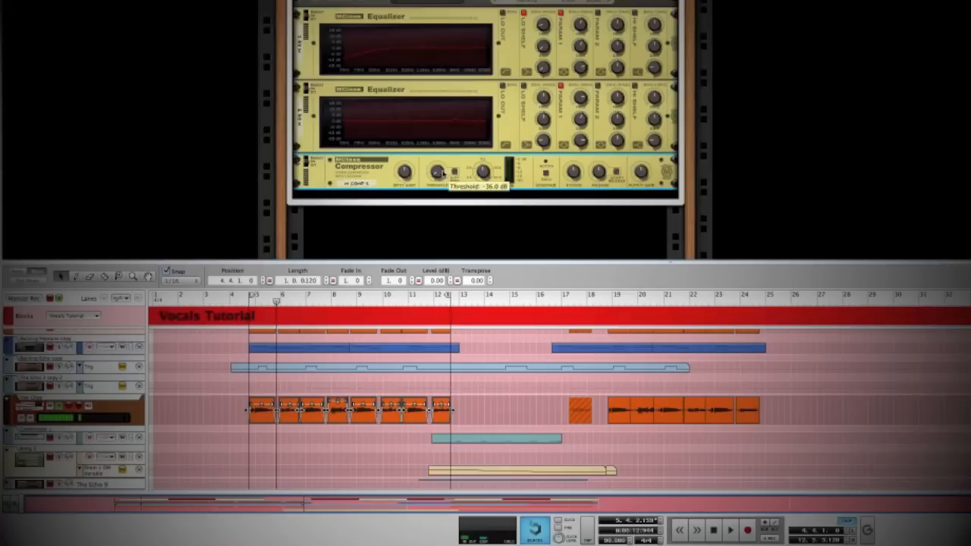
{"action": "left_click_drag", "start_coordinate": [436, 175], "coordinate": [439, 161]}
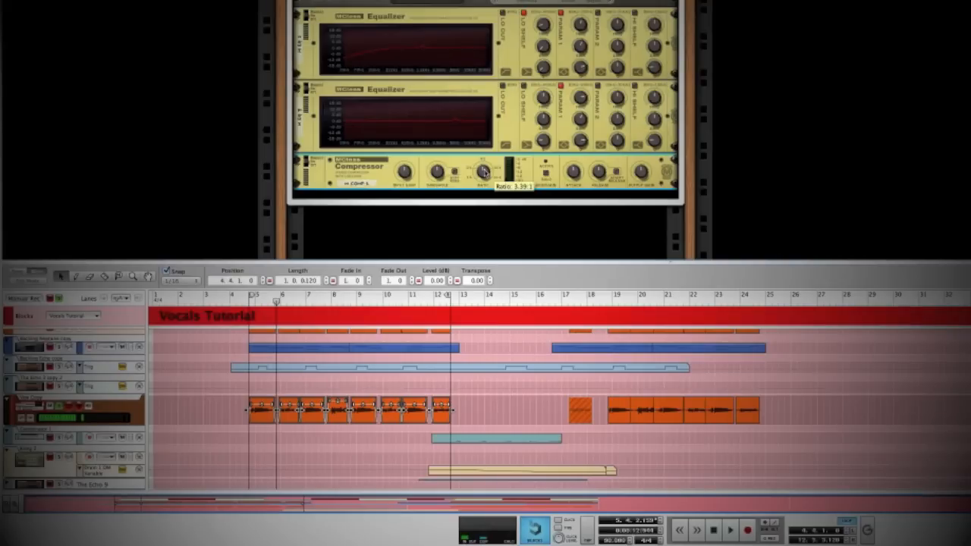
{"action": "mouse_move", "coordinate": [437, 174]}
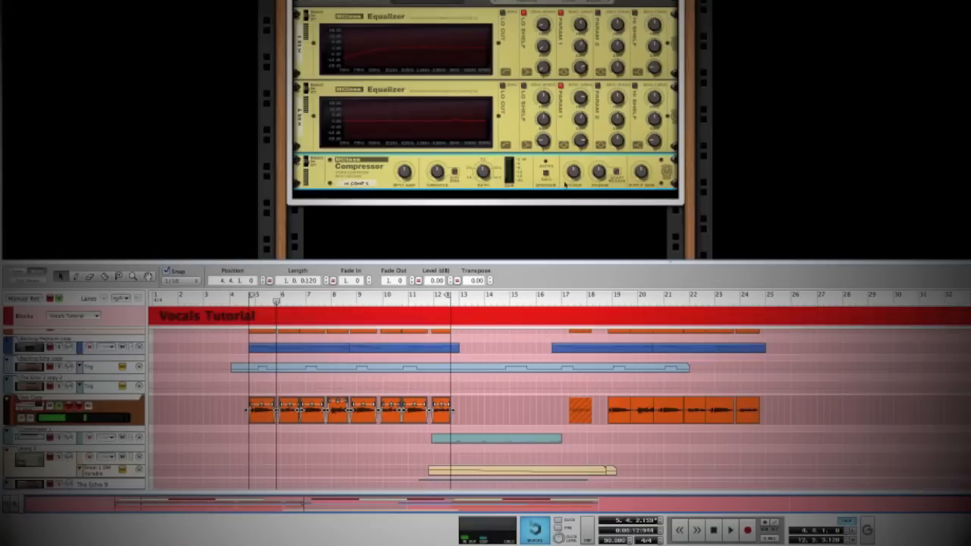
{"action": "mouse_move", "coordinate": [578, 173]}
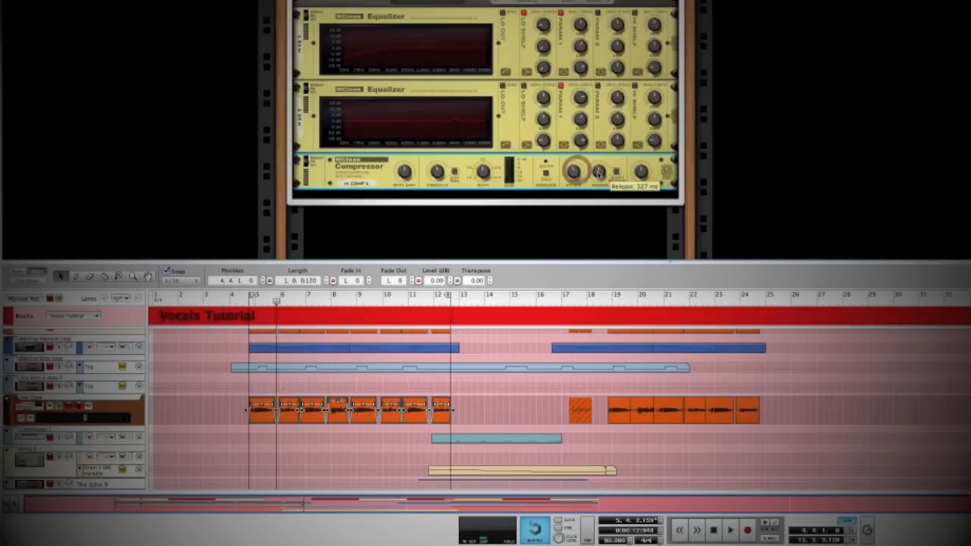
Add an MClass Stereo Imager directly below the MClass Compressor.
{"action": "right_click", "coordinate": [322, 170]}
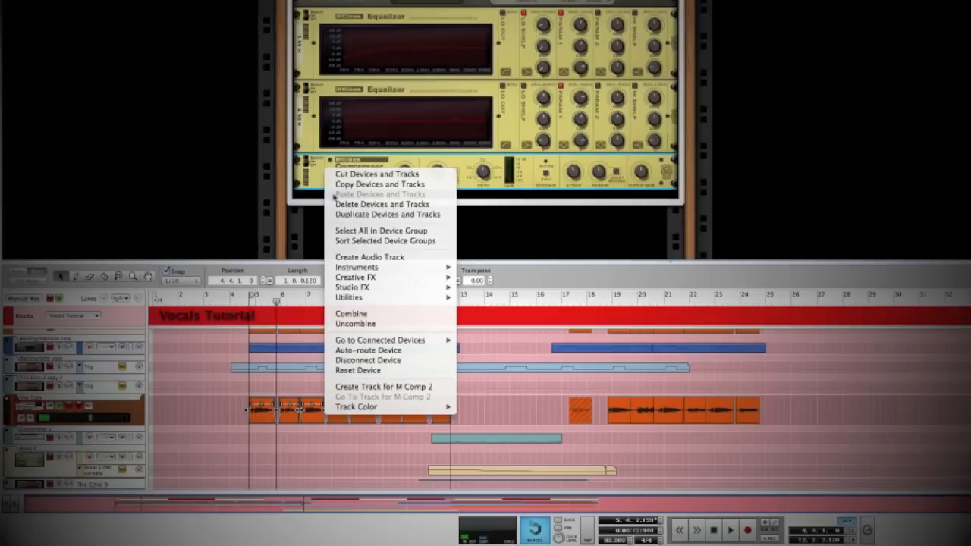
{"action": "mouse_move", "coordinate": [372, 290]}
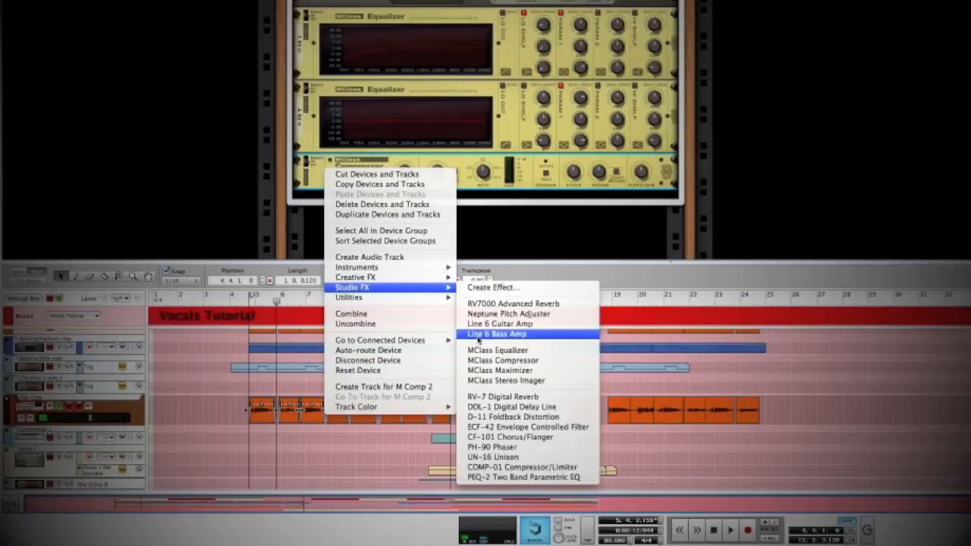
{"action": "left_click", "coordinate": [508, 381]}
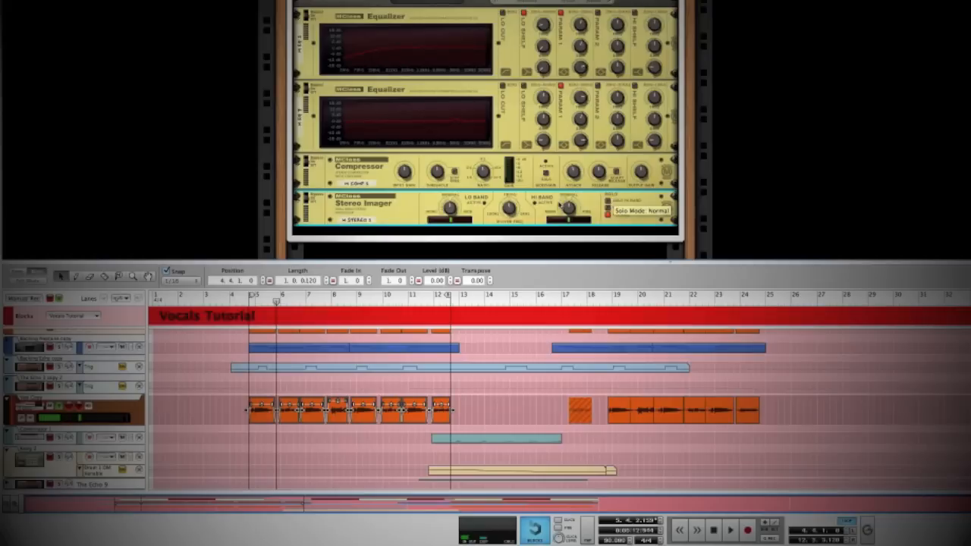
Solo the Stereo Imager's high band and lower its crossover frequency to about 413 Hz while playing the vocal loop.
{"action": "left_click", "coordinate": [272, 295]}
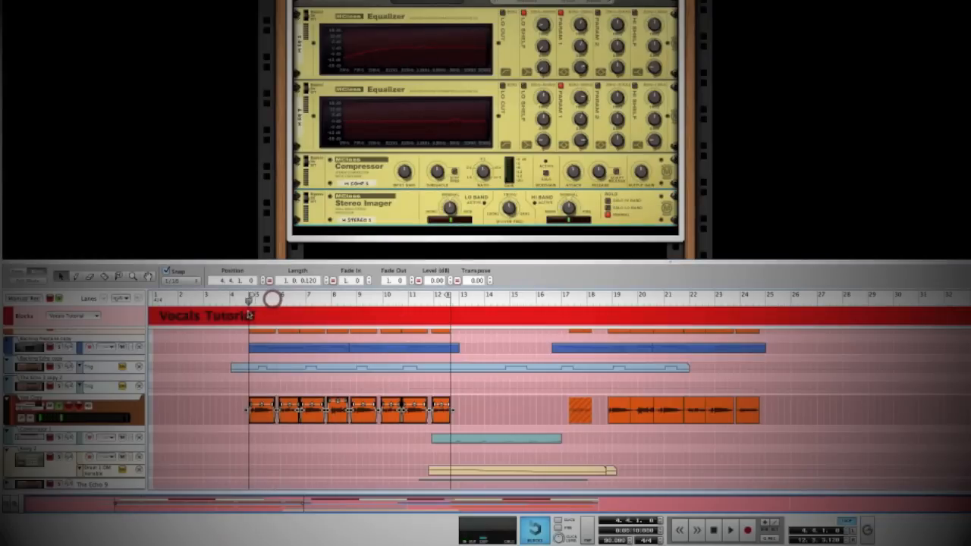
{"action": "left_click", "coordinate": [607, 203]}
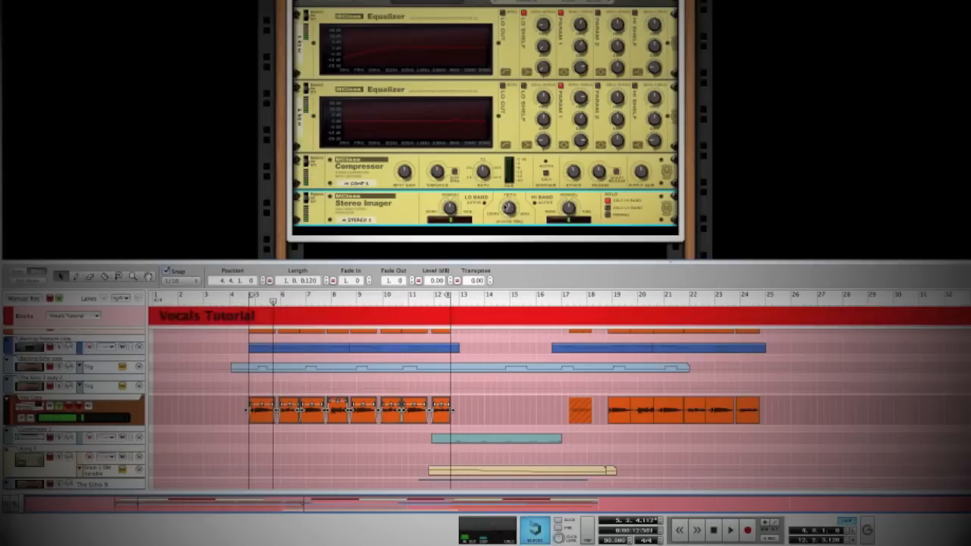
{"action": "mouse_move", "coordinate": [509, 211]}
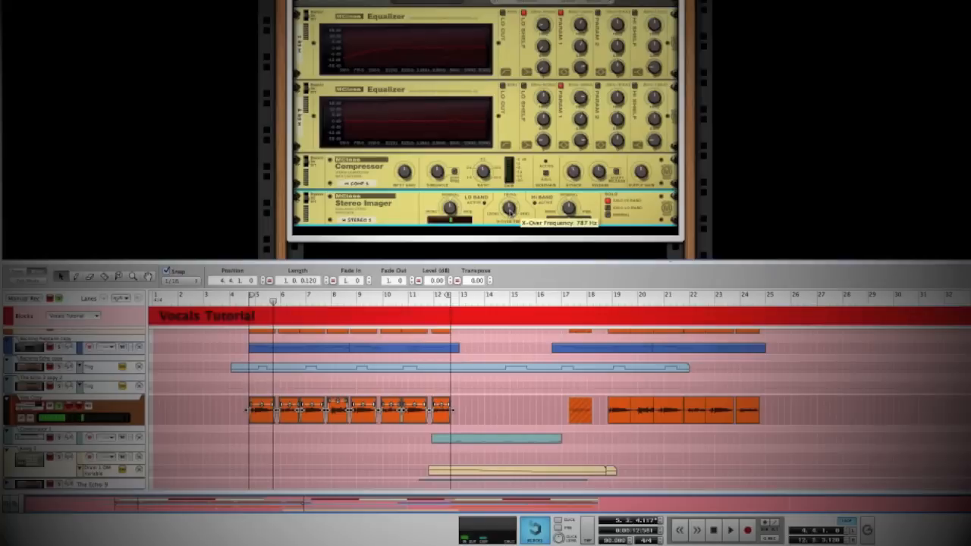
{"action": "key", "text": "space"}
{"action": "mouse_move", "coordinate": [510, 211]}
{"action": "left_mouse_down"}
{"action": "mouse_move", "coordinate": [512, 200]}
{"action": "mouse_move", "coordinate": [511, 228]}
{"action": "mouse_move", "coordinate": [511, 218]}
{"action": "left_mouse_up"}
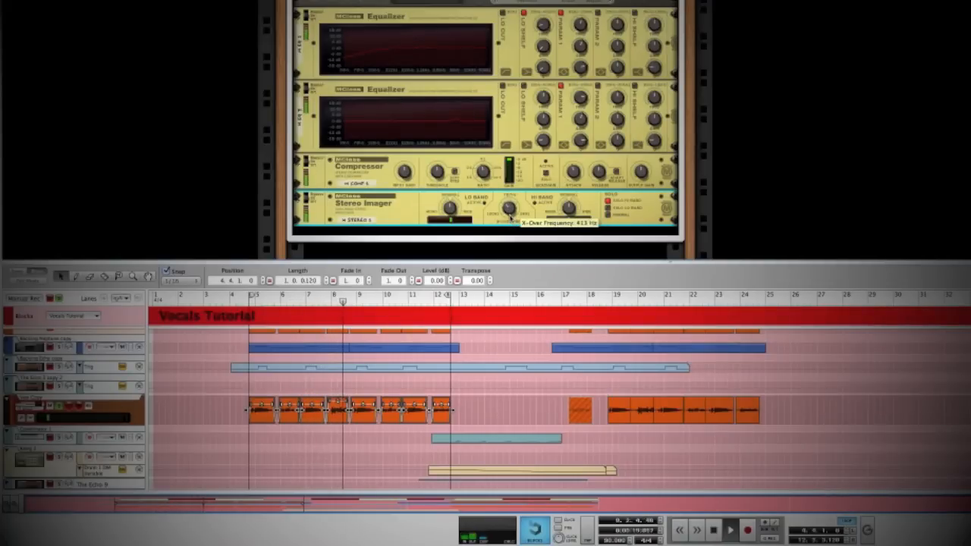
{"action": "left_click_drag", "start_coordinate": [511, 217], "coordinate": [511, 216]}
{"action": "key", "text": "space"}
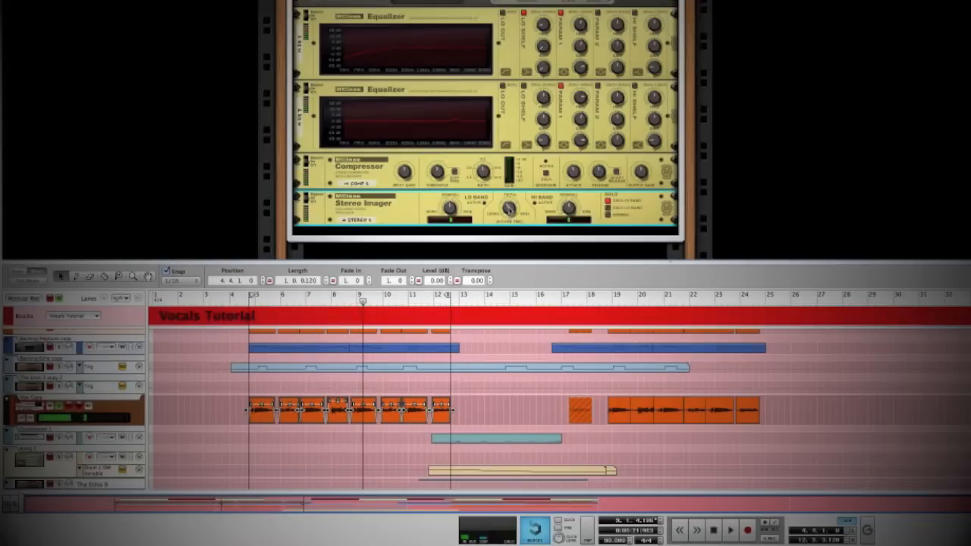
{"action": "mouse_move", "coordinate": [510, 208]}
Add an MClass Maximizer directly below the Stereo Imager.
{"action": "scroll", "coordinate": [308, 176], "scroll_direction": "down", "scroll_amount": 2}
{"action": "right_click", "coordinate": [320, 181]}
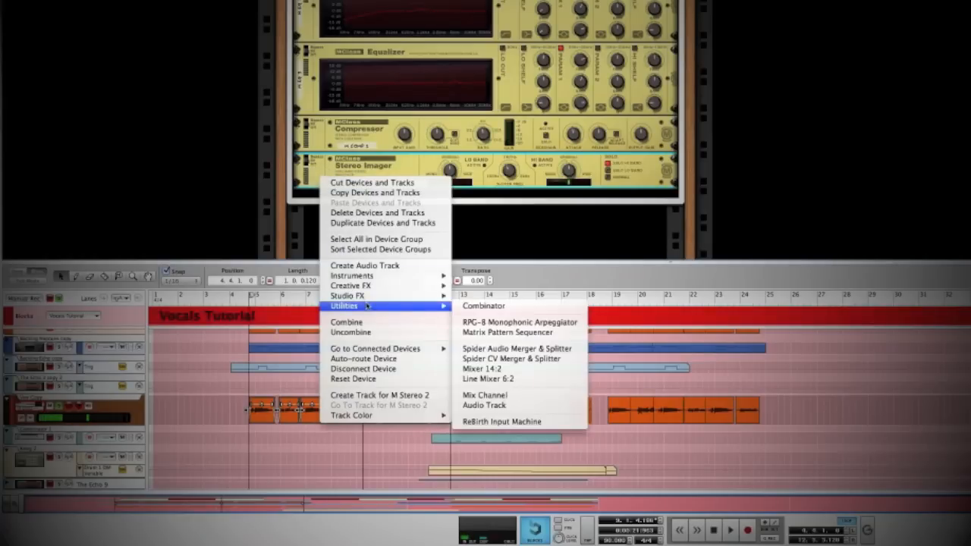
{"action": "mouse_move", "coordinate": [369, 302]}
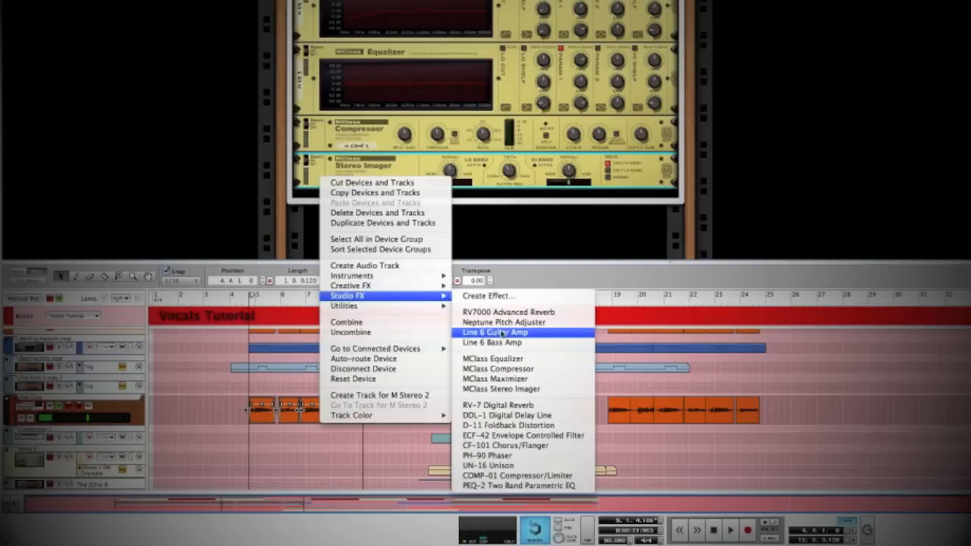
{"action": "left_click", "coordinate": [507, 384]}
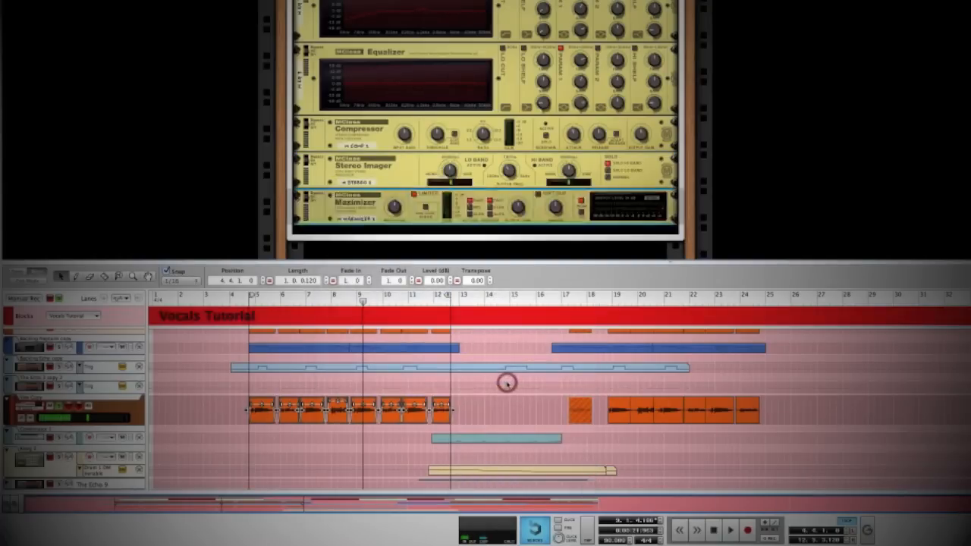
Enable the 4 ms look-ahead and Soft Clip on the MClass Maximizer.
{"action": "left_click_drag", "start_coordinate": [397, 187], "coordinate": [396, 183]}
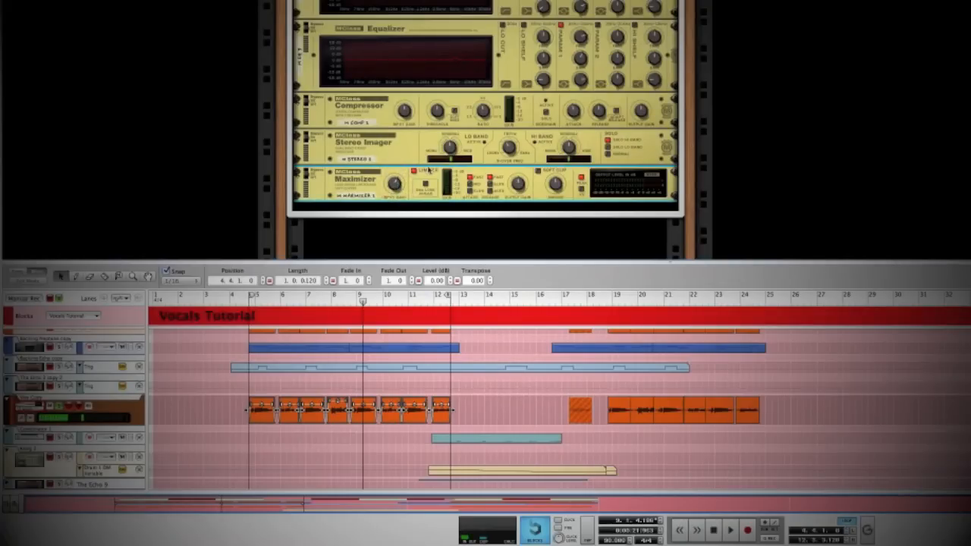
{"action": "left_click", "coordinate": [424, 185]}
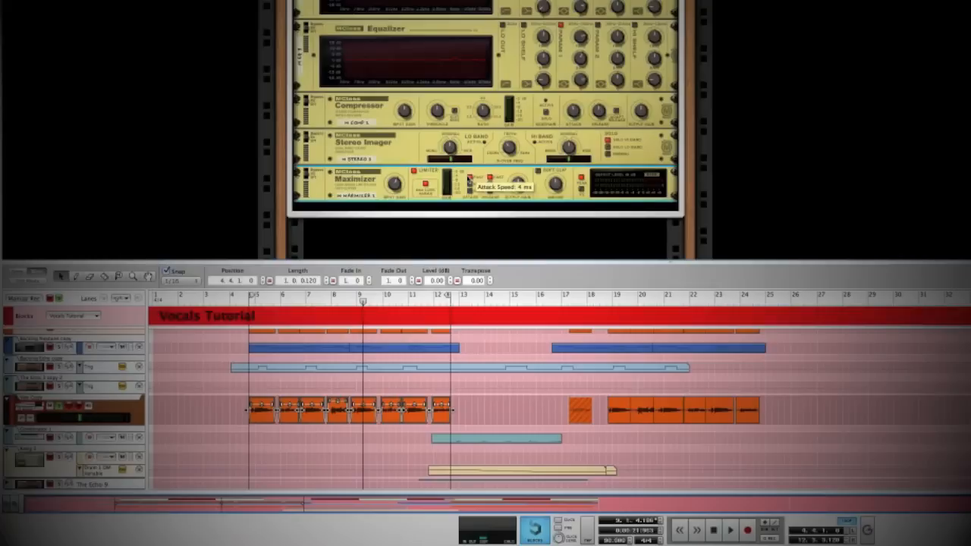
{"action": "scroll", "coordinate": [465, 179], "scroll_direction": "right", "scroll_amount": 3}
{"action": "scroll", "coordinate": [416, 176], "scroll_direction": "right", "scroll_amount": 1}
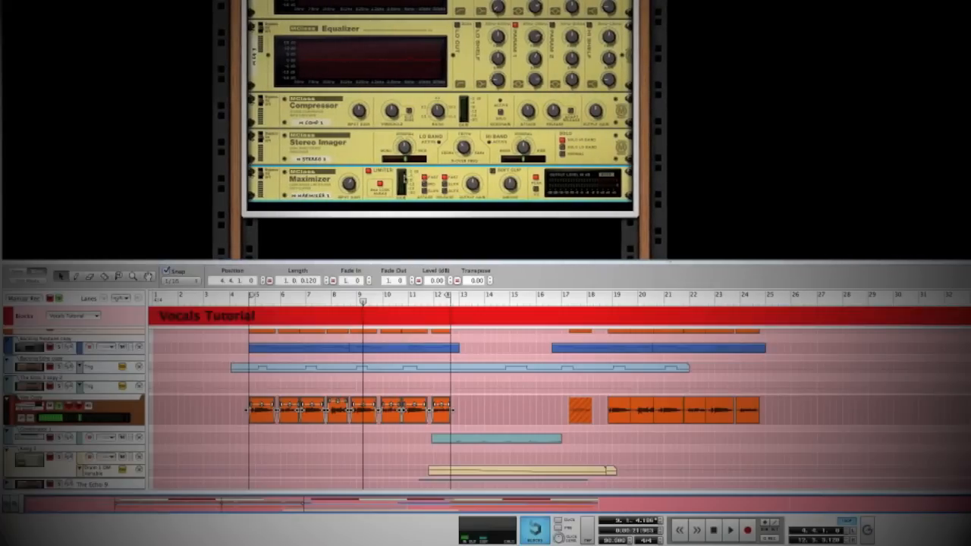
{"action": "left_click", "coordinate": [491, 173]}
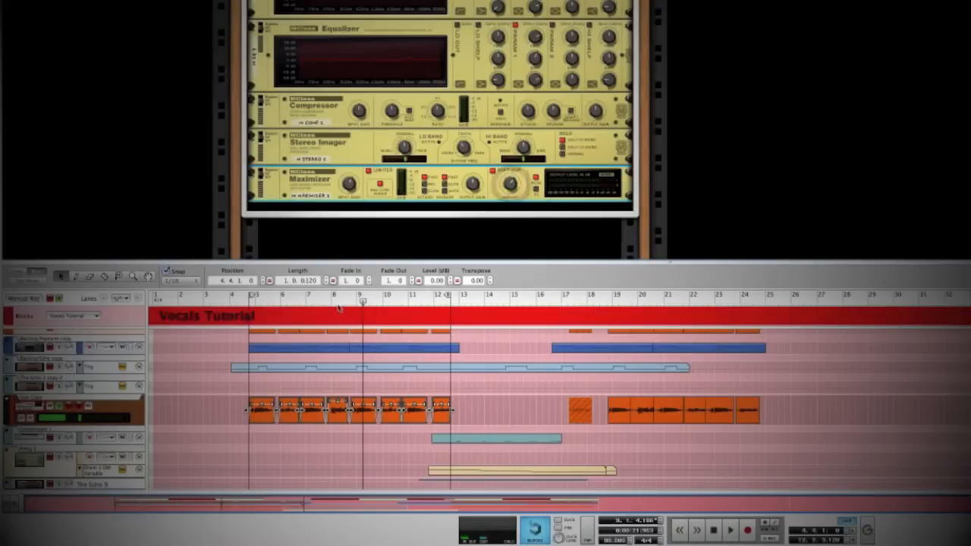
Play the vocal loop from its start in short passes, checking the Maximizer's output level and the processed sound.
{"action": "left_click_drag", "start_coordinate": [364, 301], "coordinate": [252, 310]}
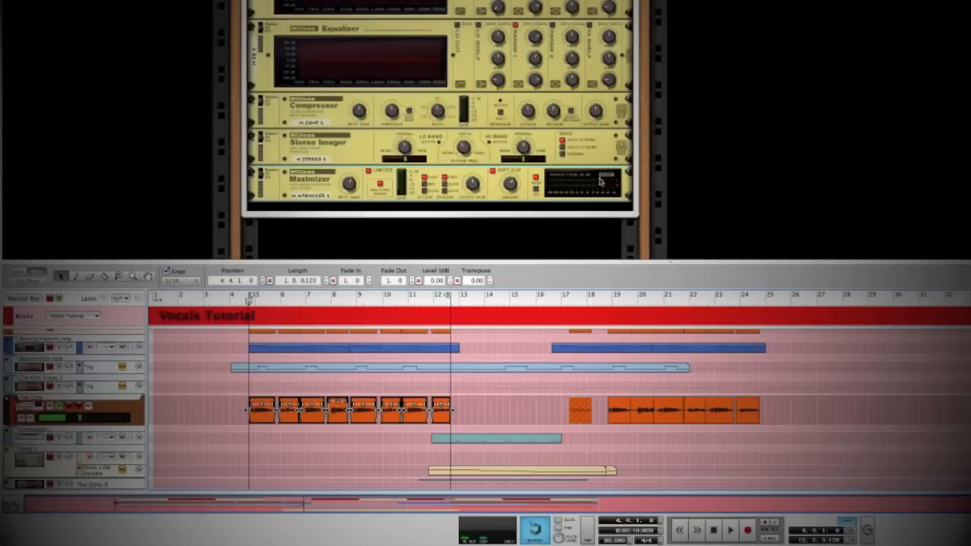
{"action": "key", "text": "space"}
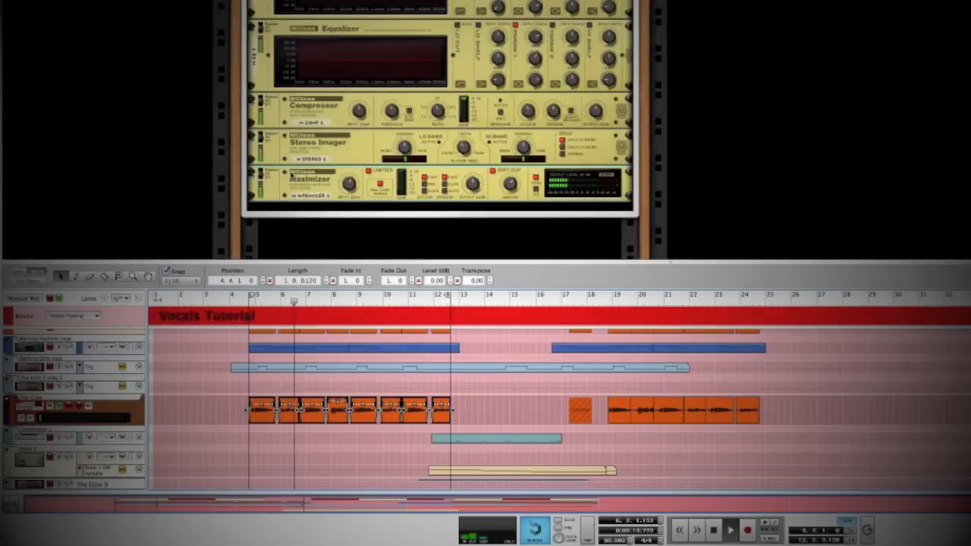
{"action": "key", "text": "space"}
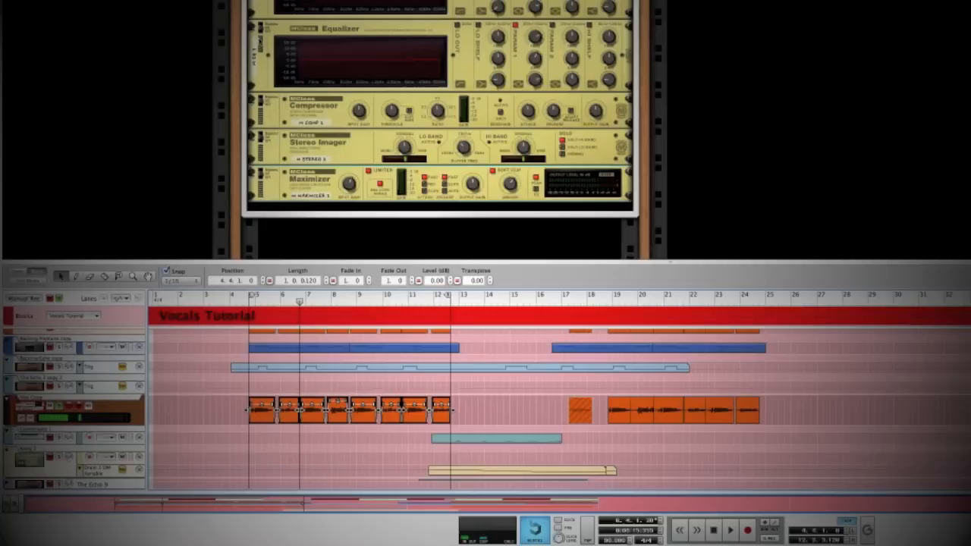
{"action": "key", "text": "space"}
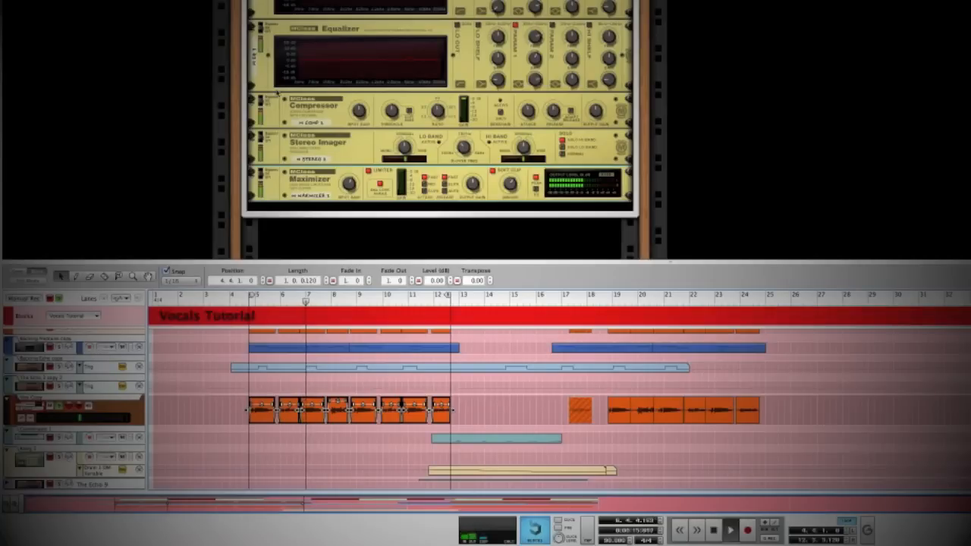
{"action": "key", "text": "space"}
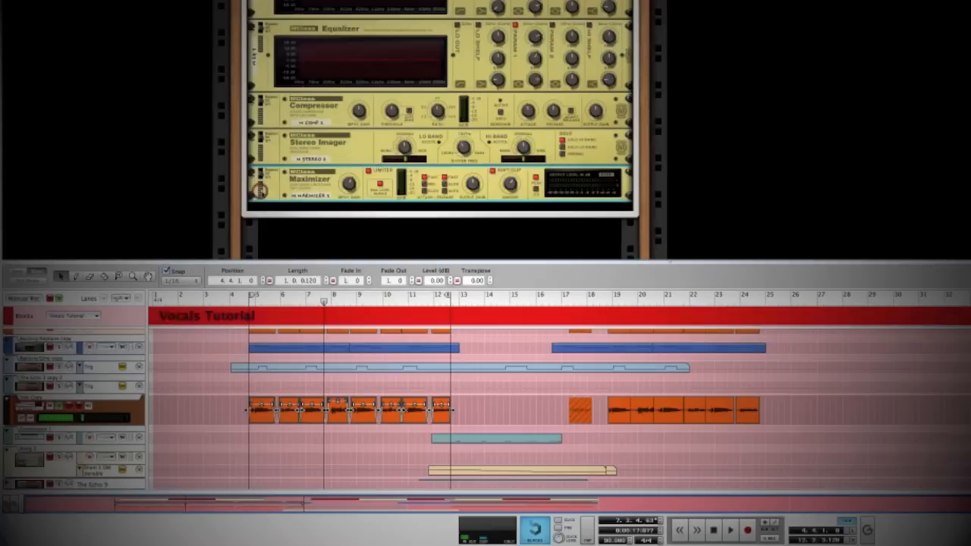
Add The Echo directly below the MClass Maximizer.
{"action": "left_click", "coordinate": [267, 181]}
{"action": "scroll", "coordinate": [267, 181], "scroll_direction": "up", "scroll_amount": 2}
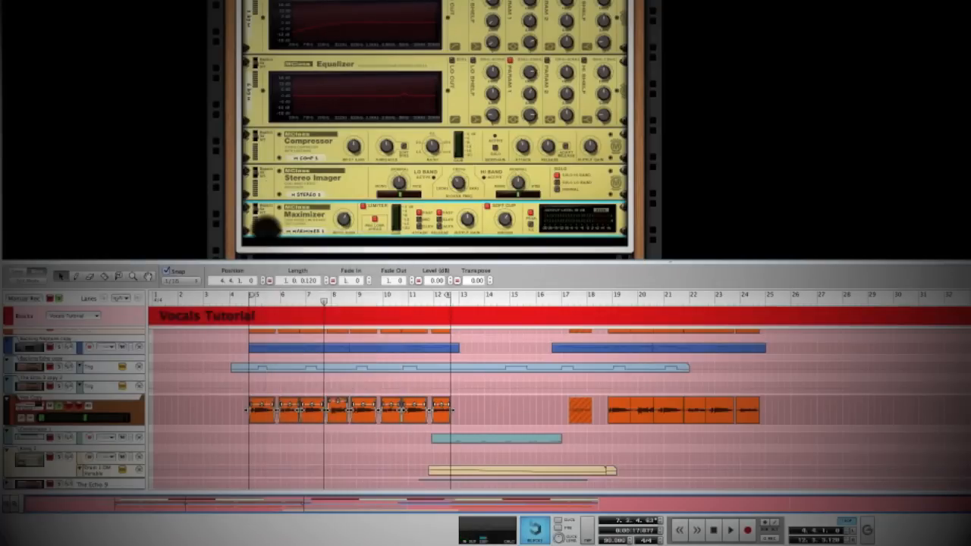
{"action": "right_click", "coordinate": [265, 230]}
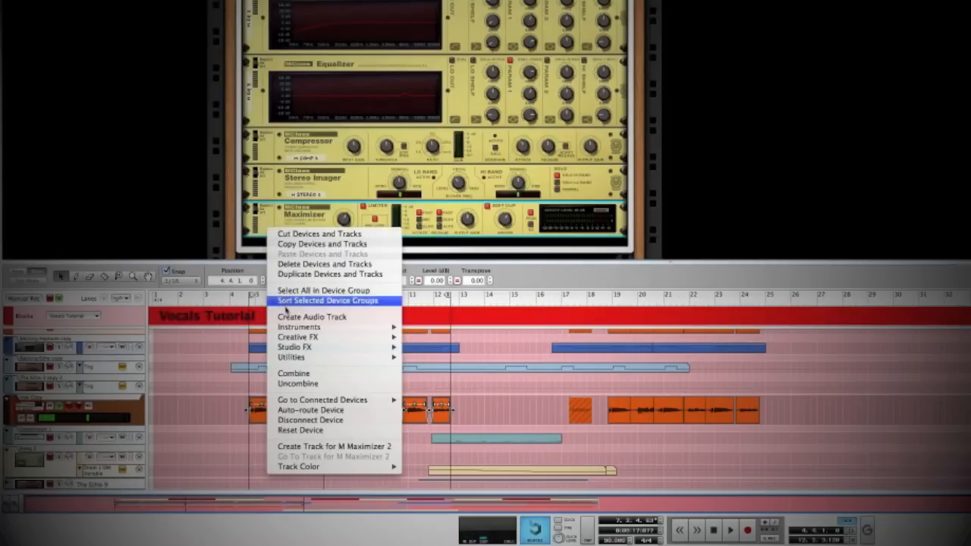
{"action": "mouse_move", "coordinate": [383, 338]}
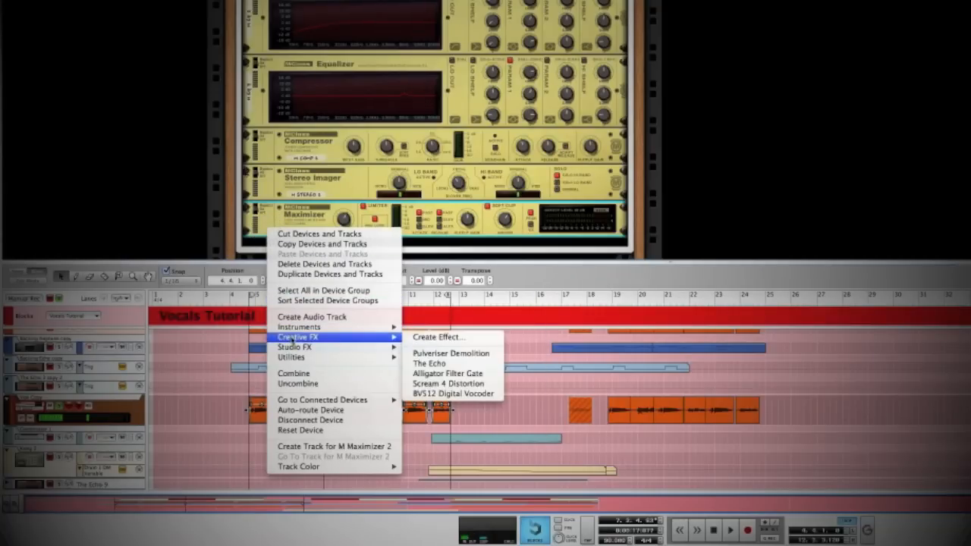
{"action": "left_click", "coordinate": [426, 363]}
{"action": "scroll", "coordinate": [399, 195], "scroll_direction": "down", "scroll_amount": 2}
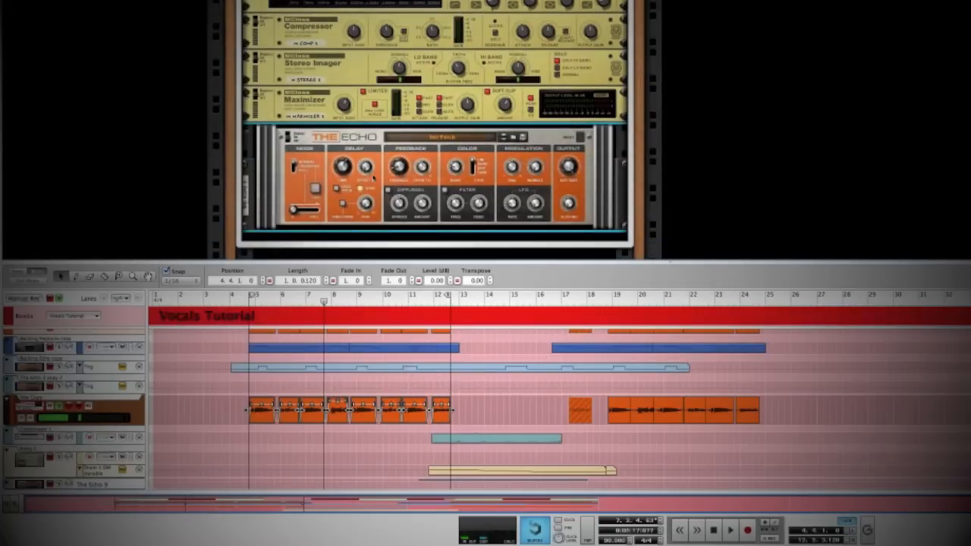
Set The Echo's delay time to 1/4 and enable Keep Pitch.
{"action": "left_click", "coordinate": [294, 166]}
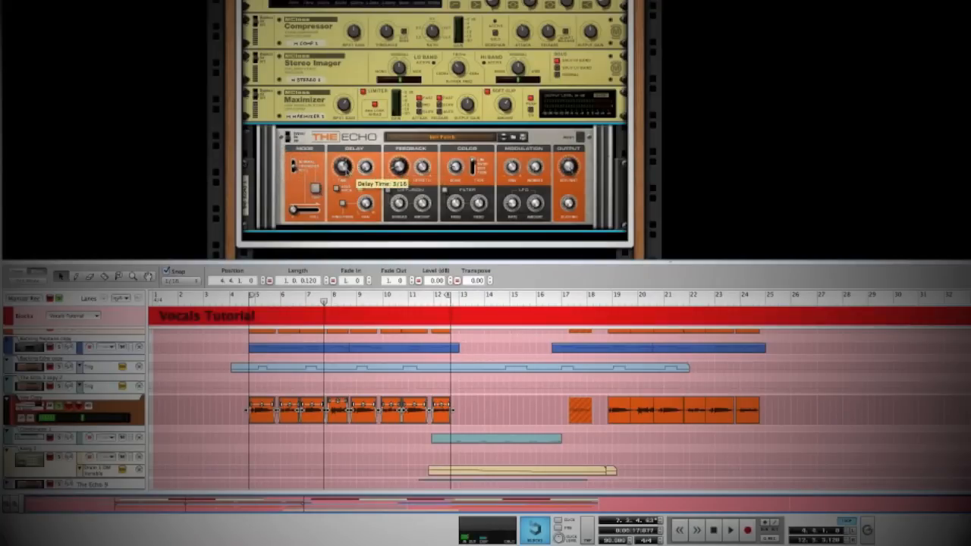
{"action": "left_click_drag", "start_coordinate": [344, 169], "coordinate": [344, 166]}
{"action": "left_click", "coordinate": [336, 189]}
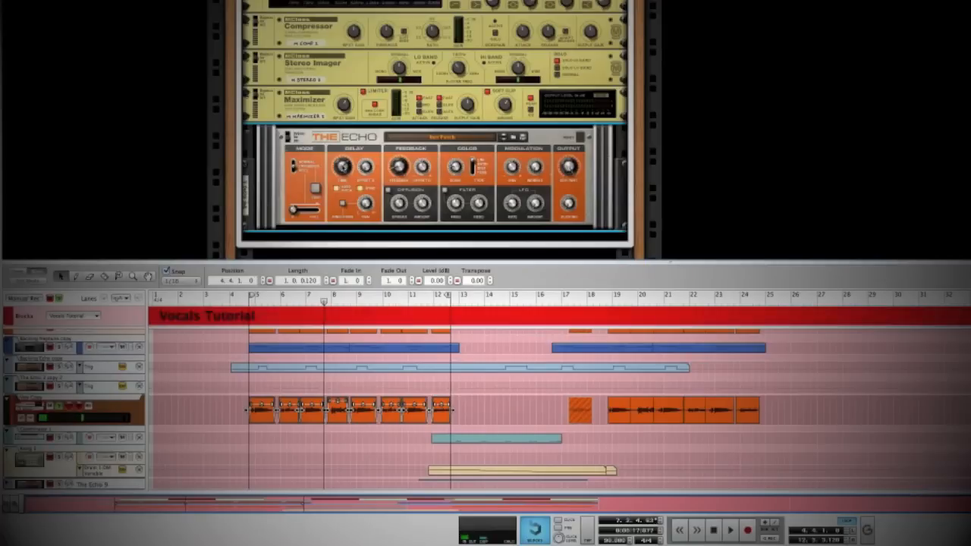
{"action": "mouse_move", "coordinate": [344, 167]}
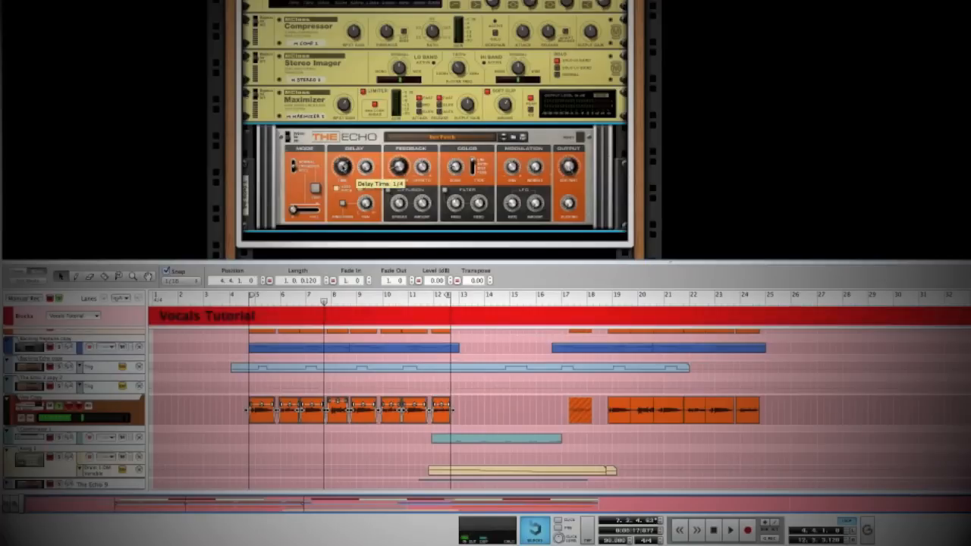
Adjust The Echo's feedback, lower its dry/wet mix and enable Diffusion.
{"action": "mouse_move", "coordinate": [400, 168]}
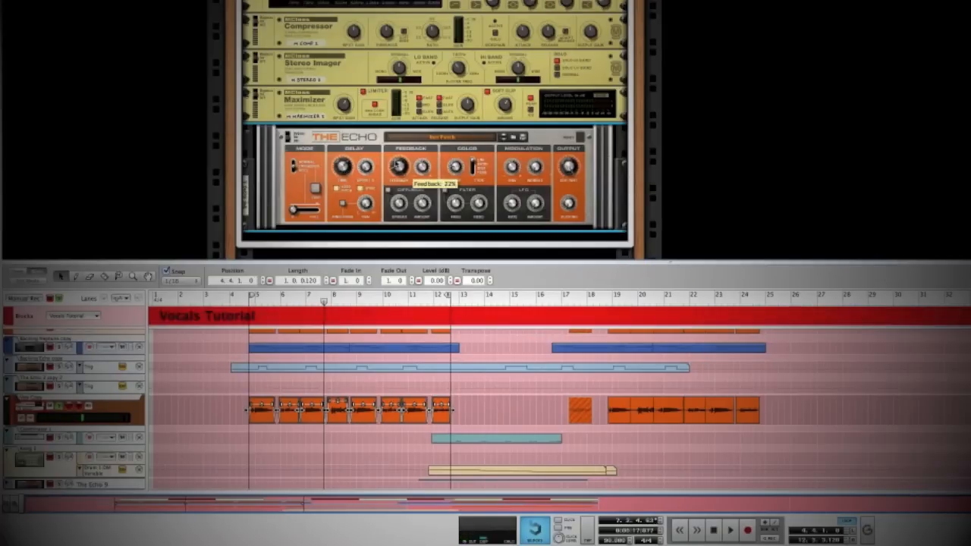
{"action": "left_click_drag", "start_coordinate": [402, 170], "coordinate": [404, 172]}
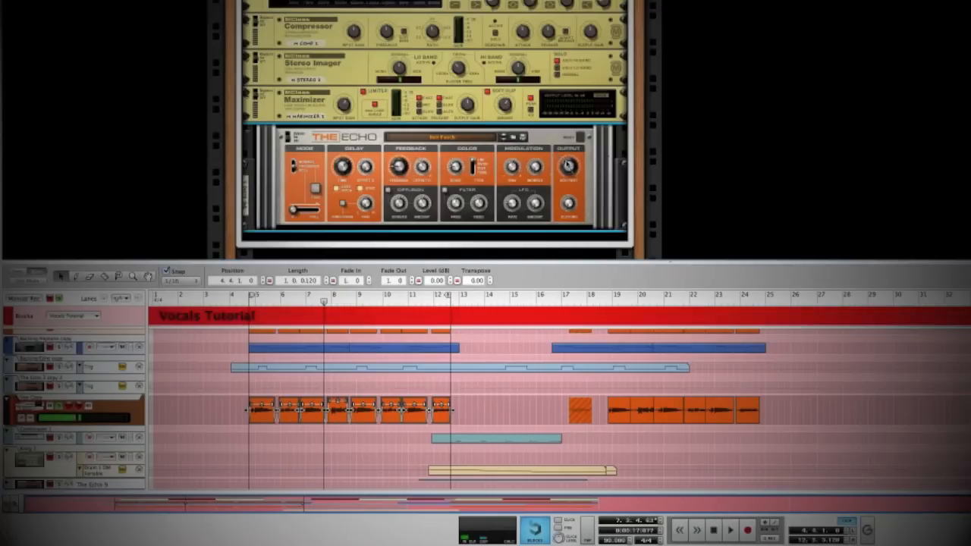
{"action": "left_click_drag", "start_coordinate": [567, 165], "coordinate": [567, 190]}
{"action": "left_click", "coordinate": [387, 190]}
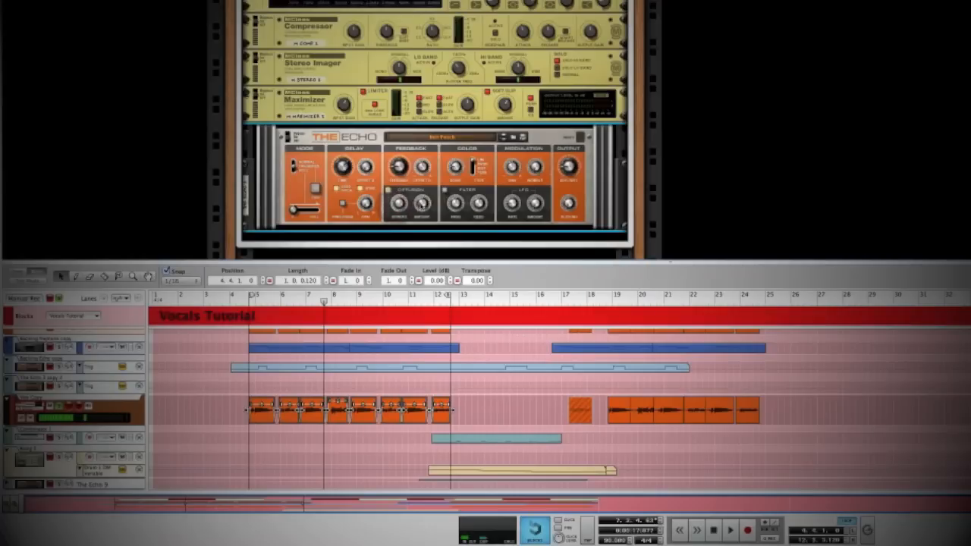
Play the vocal loop from its start with The Echo active, checking its diffusion spread, filter resonance and filter frequency.
{"action": "left_click", "coordinate": [268, 304]}
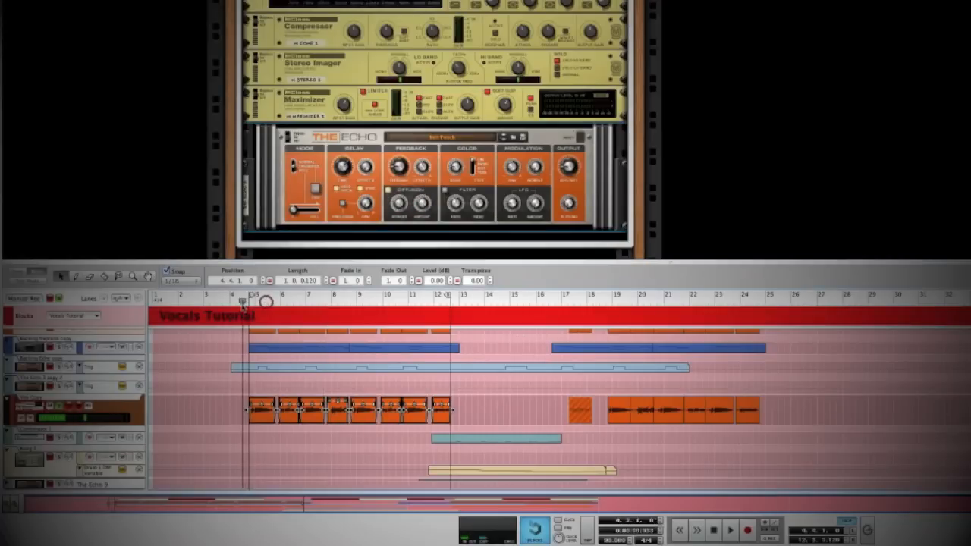
{"action": "key", "text": "space"}
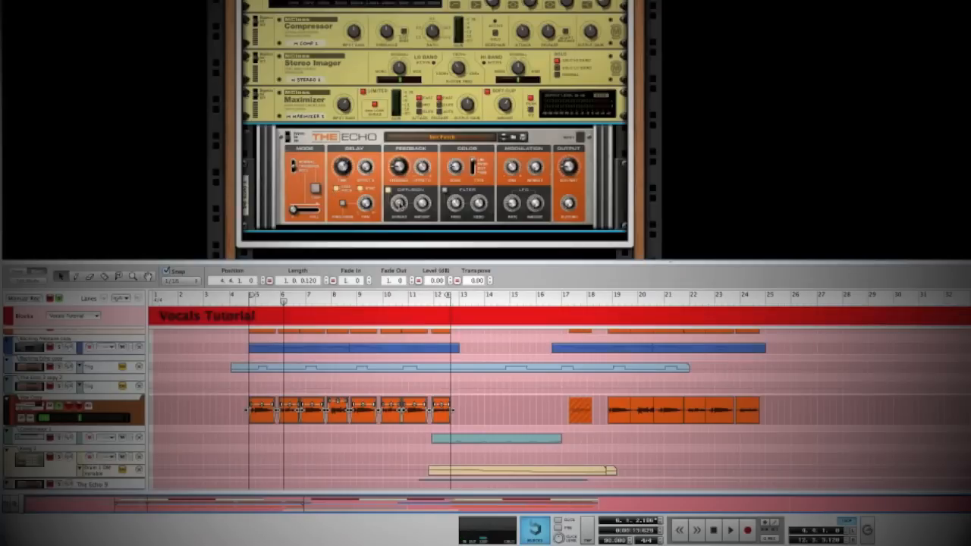
{"action": "mouse_move", "coordinate": [400, 205]}
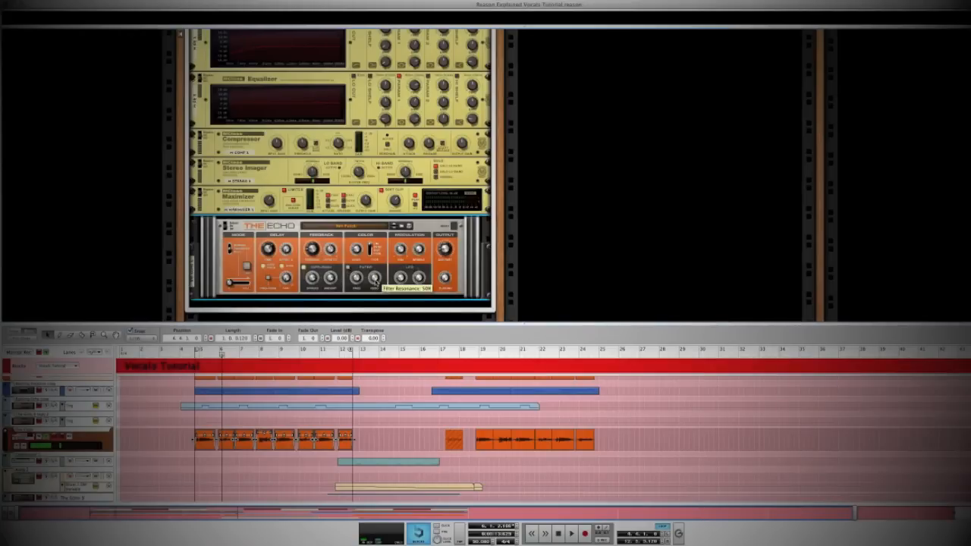
{"action": "left_click_drag", "start_coordinate": [222, 355], "coordinate": [195, 362]}
{"action": "key", "text": "space"}
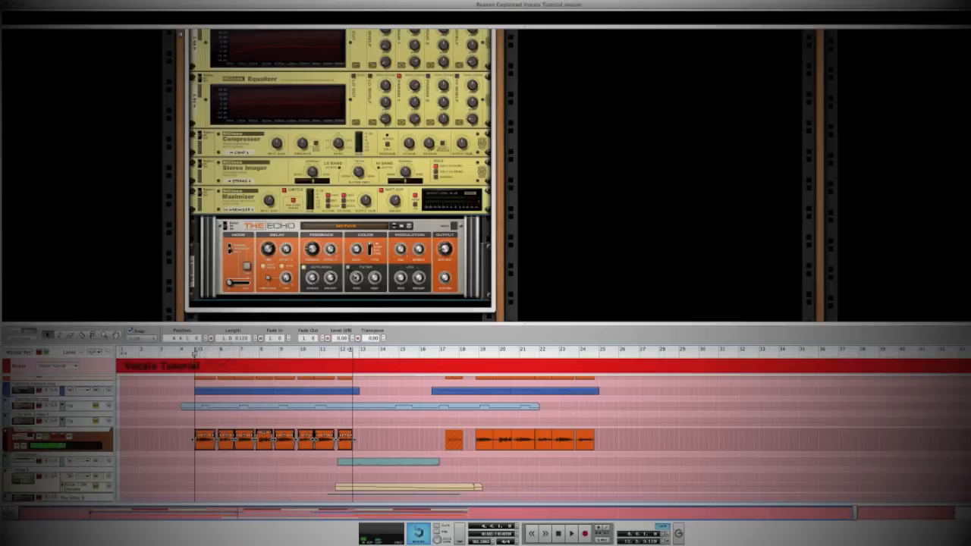
{"action": "left_click", "coordinate": [356, 278]}
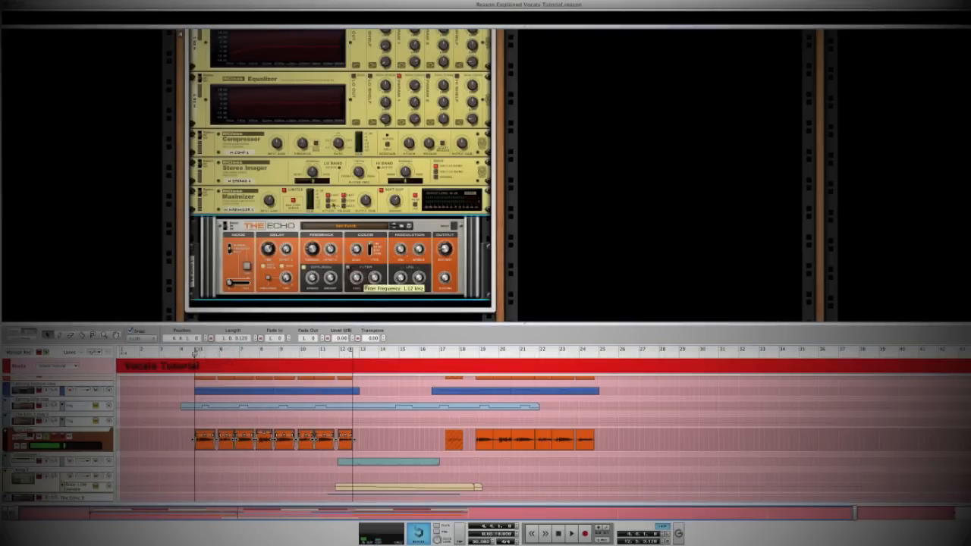
Enable Parametric 2 on the first MClass Equalizer, tune its frequency and Q, and set its gain to about -11.7 dB.
{"action": "scroll", "coordinate": [298, 61], "scroll_direction": "up", "scroll_amount": 2}
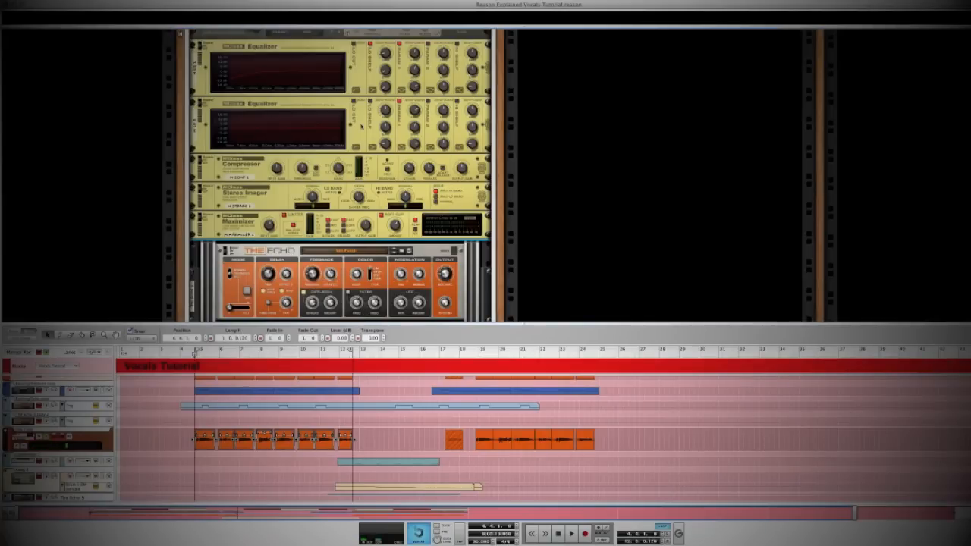
{"action": "left_click", "coordinate": [429, 47]}
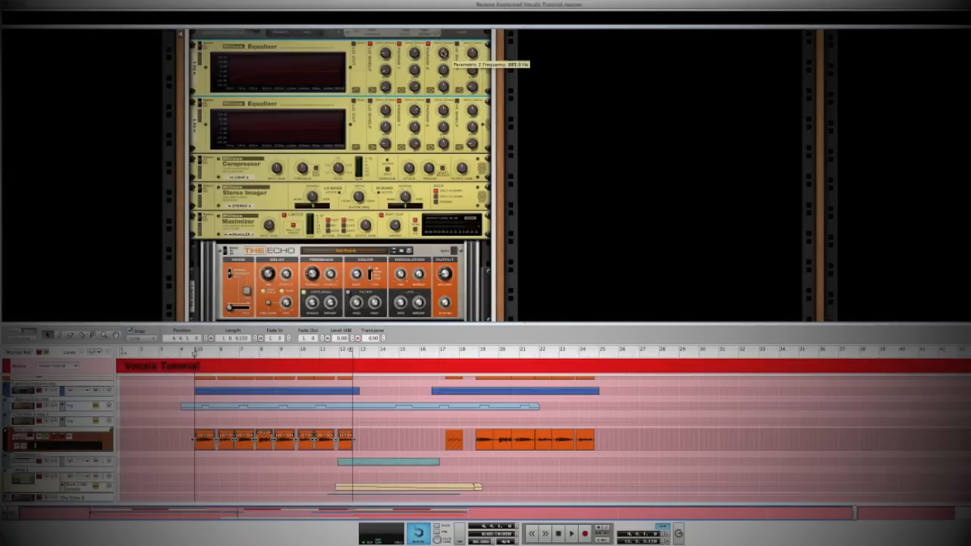
{"action": "left_click_drag", "start_coordinate": [444, 53], "coordinate": [445, 52]}
{"action": "mouse_move", "coordinate": [444, 70]}
{"action": "left_mouse_down"}
{"action": "mouse_move", "coordinate": [445, 81]}
{"action": "mouse_move", "coordinate": [444, 56]}
{"action": "left_mouse_up"}
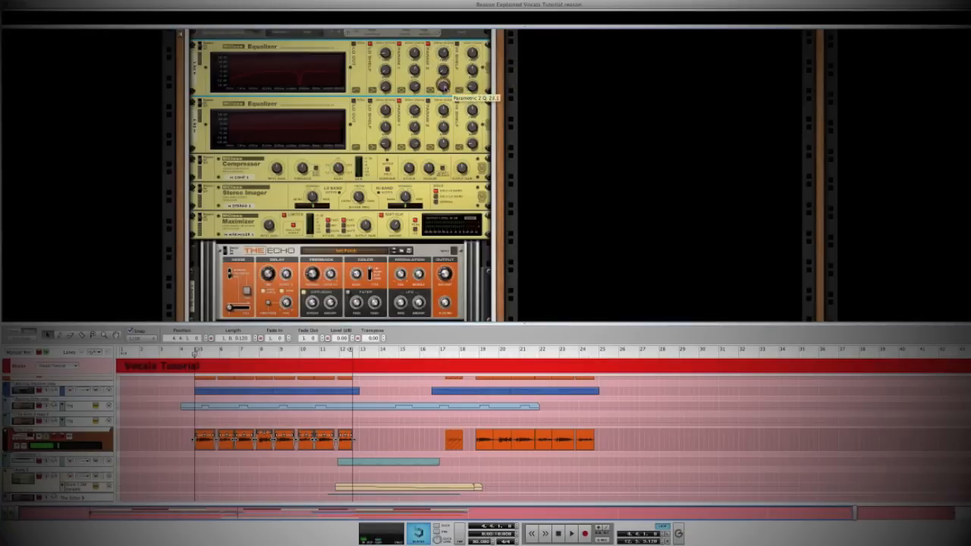
{"action": "left_click_drag", "start_coordinate": [443, 70], "coordinate": [443, 69]}
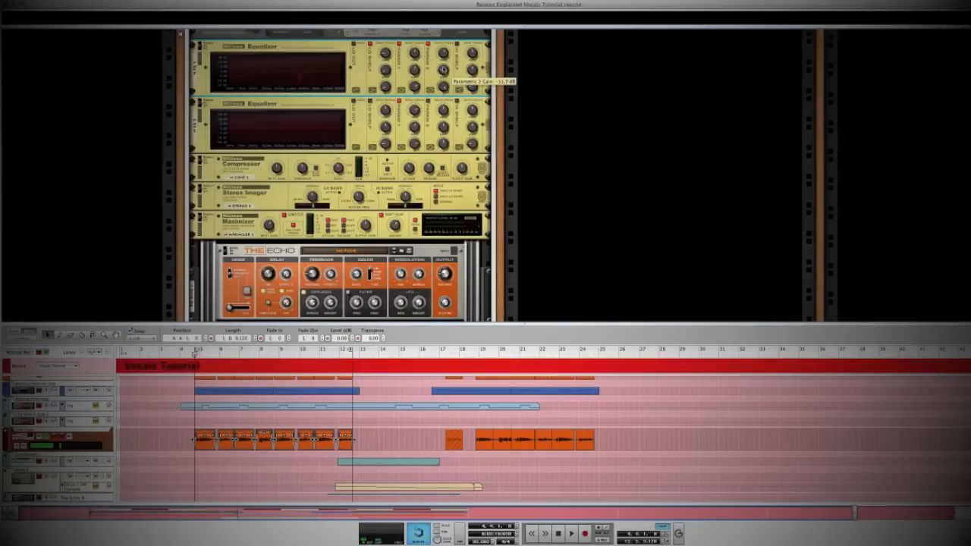
{"action": "mouse_move", "coordinate": [445, 70]}
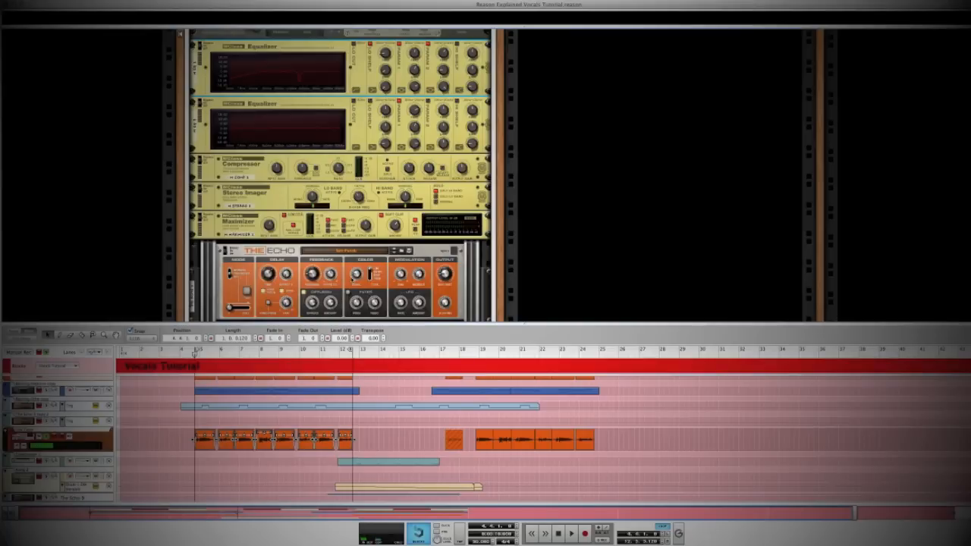
Enable The Echo's filter and play the vocal loop with it, checking the drive amount.
{"action": "mouse_move", "coordinate": [358, 274]}
{"action": "scroll", "coordinate": [356, 294], "scroll_direction": "down", "scroll_amount": 1}
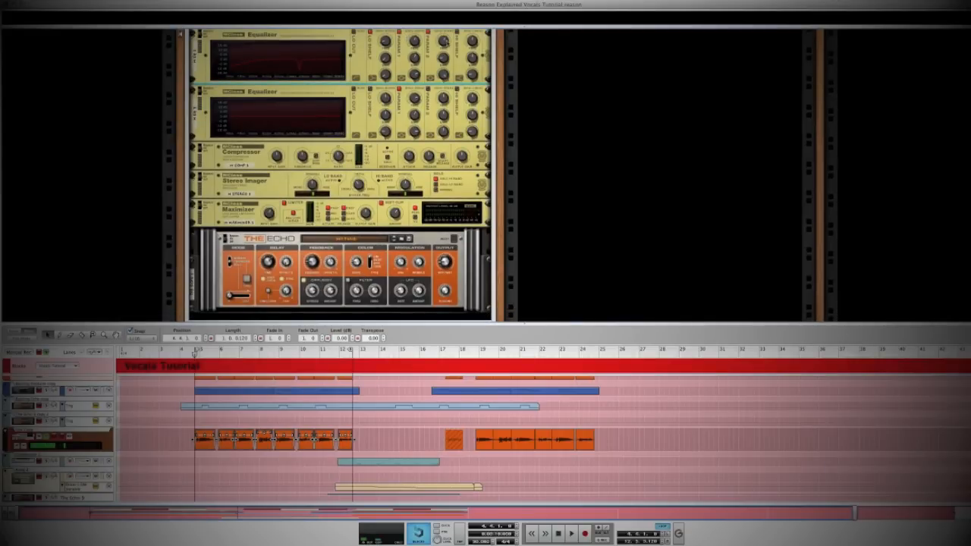
{"action": "mouse_move", "coordinate": [446, 42]}
{"action": "left_click", "coordinate": [360, 295]}
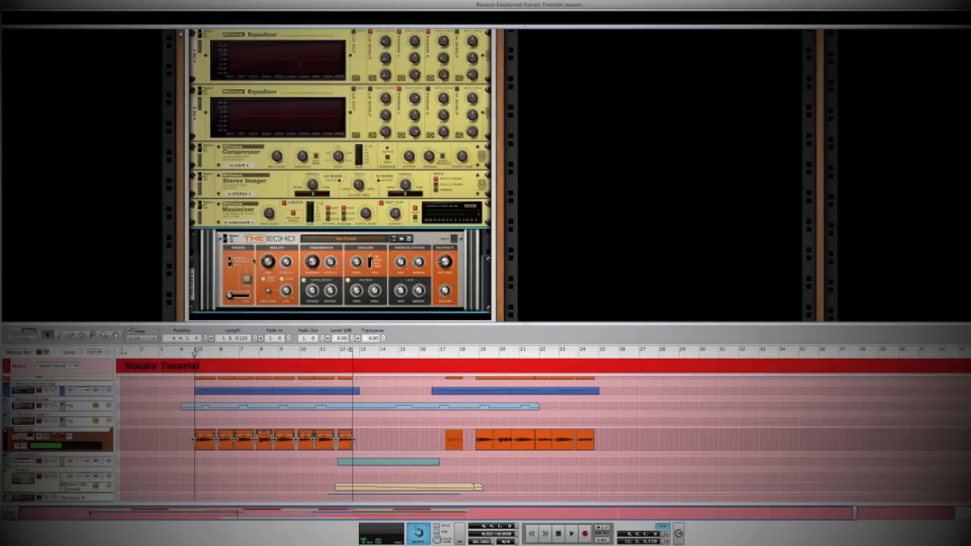
{"action": "key", "text": "space"}
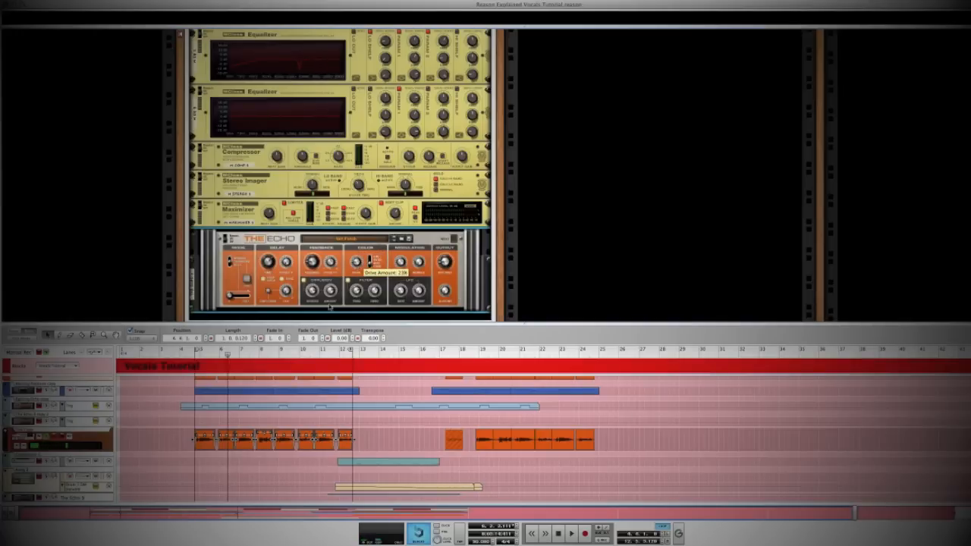
Replay the vocal loop from its start and test The Echo's Trig function.
{"action": "left_click_drag", "start_coordinate": [226, 354], "coordinate": [189, 362]}
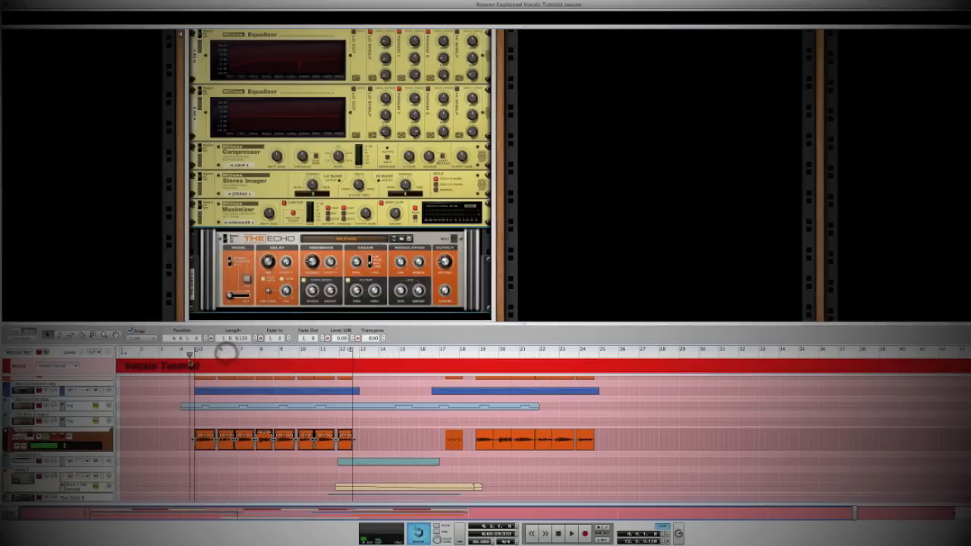
{"action": "key", "text": "space"}
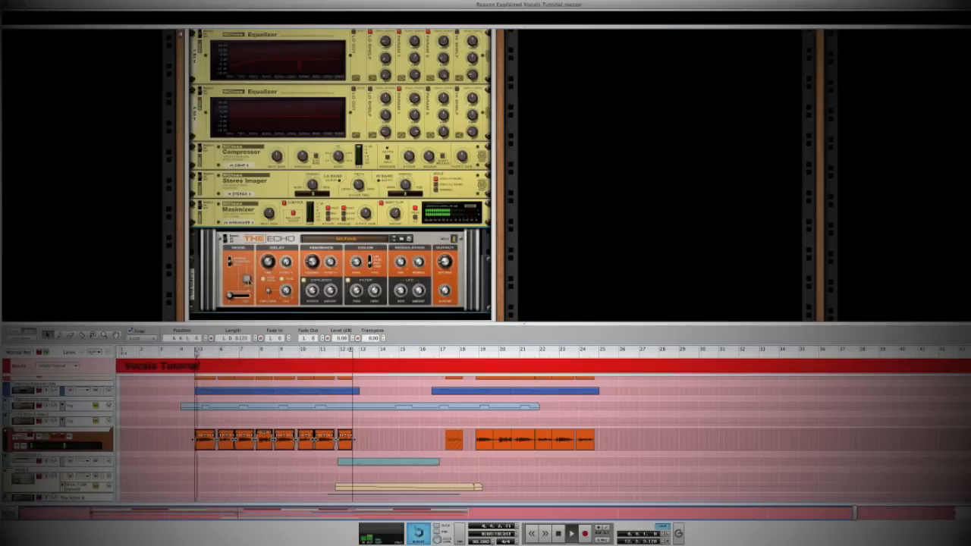
{"action": "left_click", "coordinate": [247, 279]}
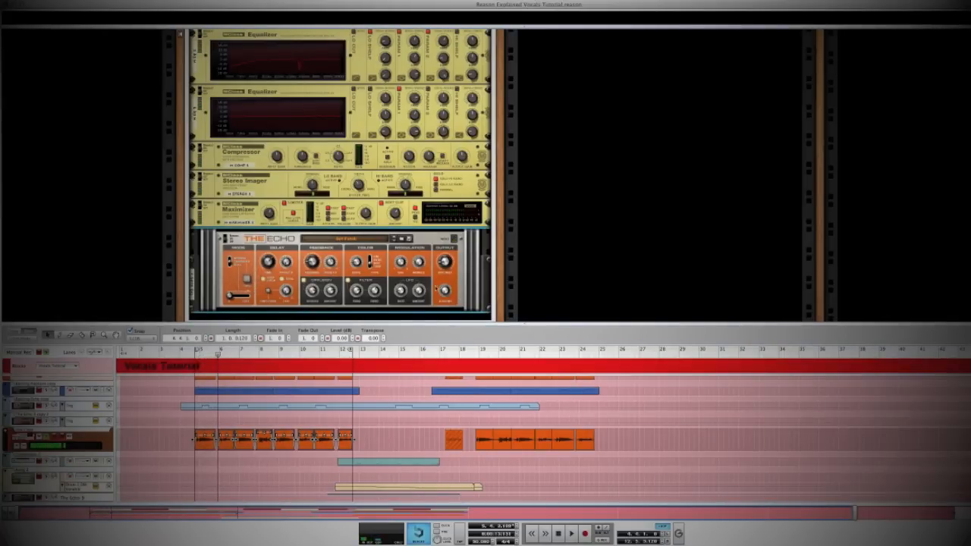
Raise The Echo's Ducking amount and replay the vocal loop from its start.
{"action": "left_click_drag", "start_coordinate": [444, 293], "coordinate": [444, 286]}
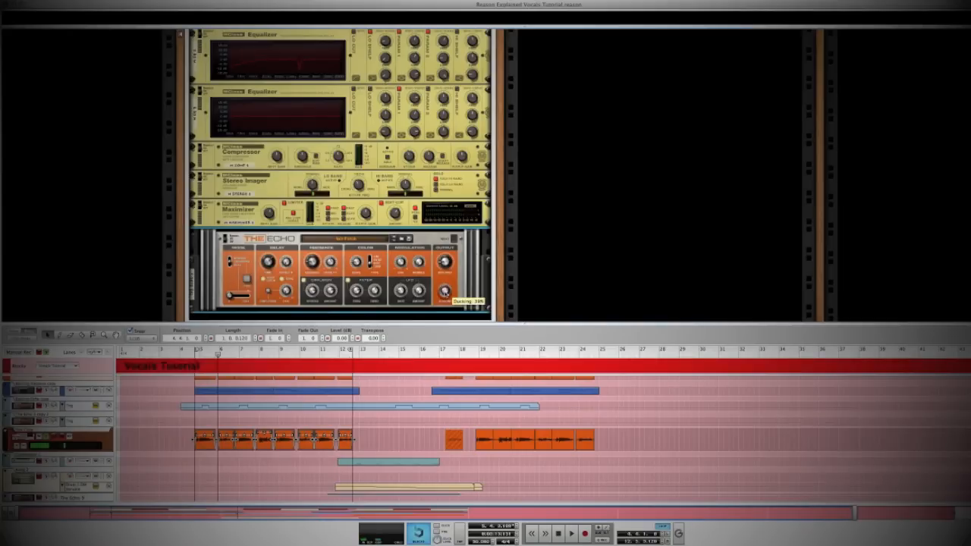
{"action": "left_click_drag", "start_coordinate": [219, 355], "coordinate": [195, 355]}
{"action": "key", "text": "space"}
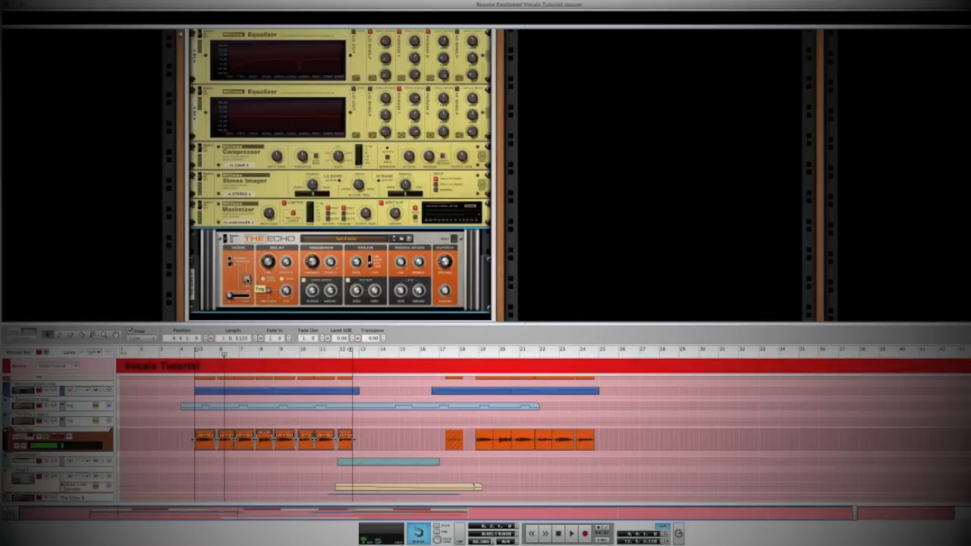
{"action": "left_click", "coordinate": [247, 279]}
Fold The Echo, all the MClass devices, Pulveriser and Neptune in the duplicated vocal's rack.
{"action": "left_click", "coordinate": [194, 237]}
{"action": "left_click", "coordinate": [193, 207]}
{"action": "left_click", "coordinate": [194, 183]}
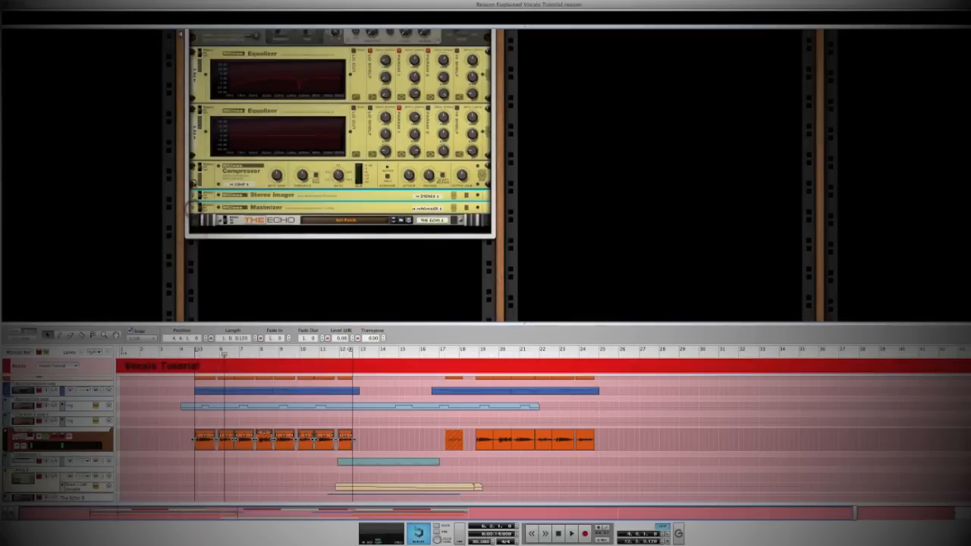
{"action": "left_click", "coordinate": [193, 167]}
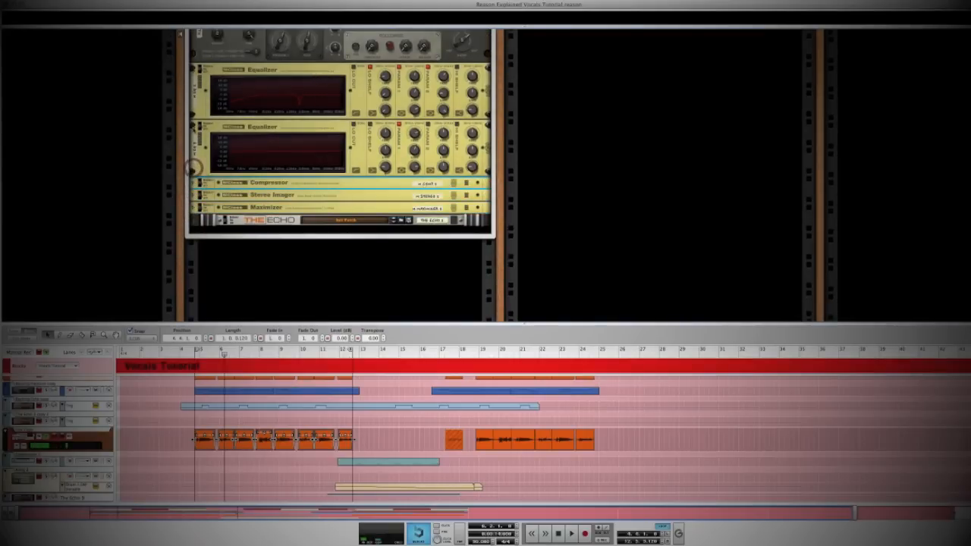
{"action": "left_click", "coordinate": [194, 131]}
{"action": "left_click", "coordinate": [195, 119]}
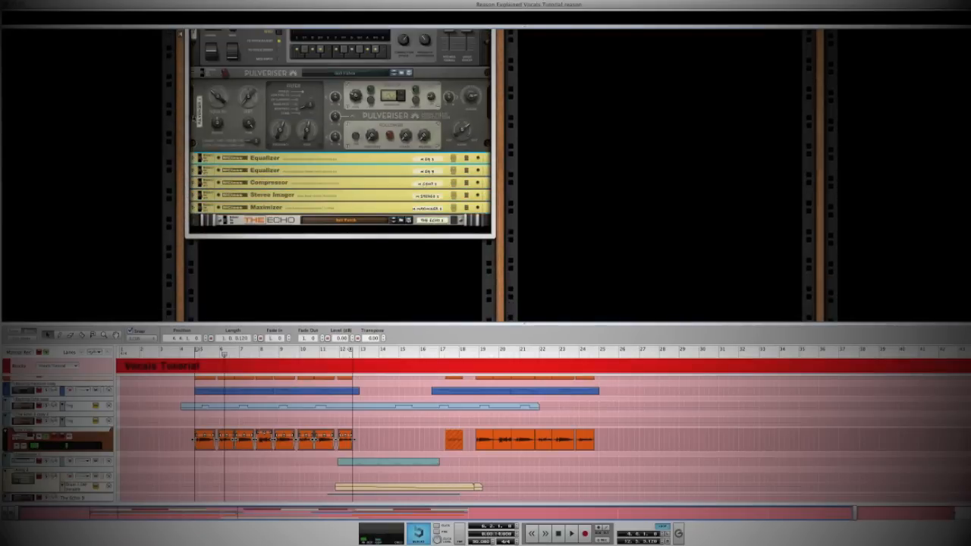
{"action": "scroll", "coordinate": [193, 117], "scroll_direction": "up", "scroll_amount": 3}
{"action": "left_click", "coordinate": [193, 107]}
{"action": "scroll", "coordinate": [195, 110], "scroll_direction": "up", "scroll_amount": 1}
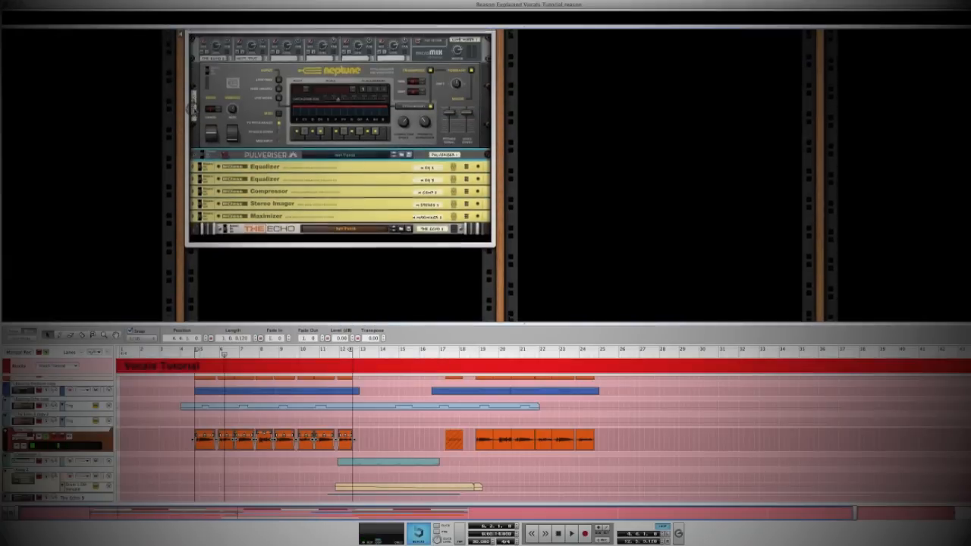
{"action": "scroll", "coordinate": [194, 107], "scroll_direction": "up", "scroll_amount": 3}
{"action": "left_click", "coordinate": [196, 151]}
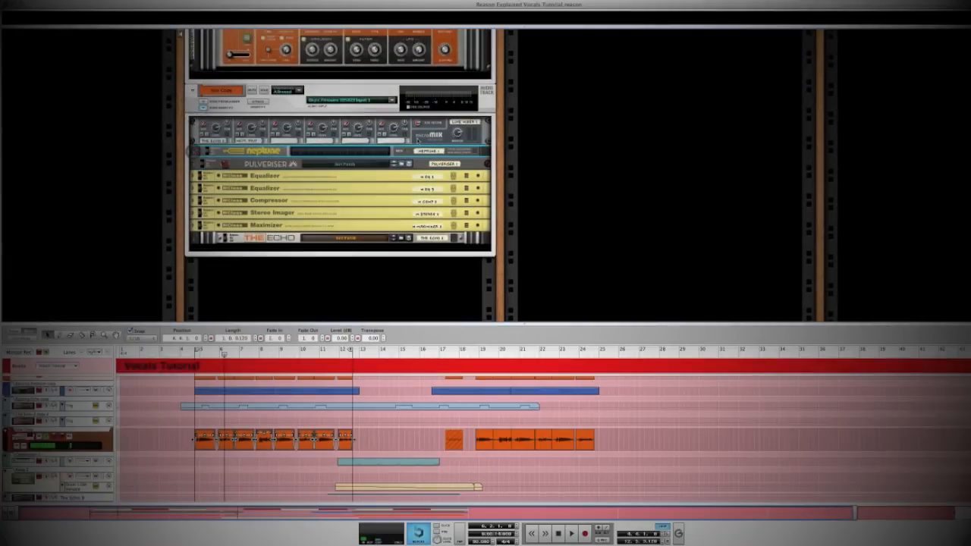
Add an RV7000 Advanced Reverb to the Line Mixer and place it directly above the mixer.
{"action": "left_click", "coordinate": [420, 138]}
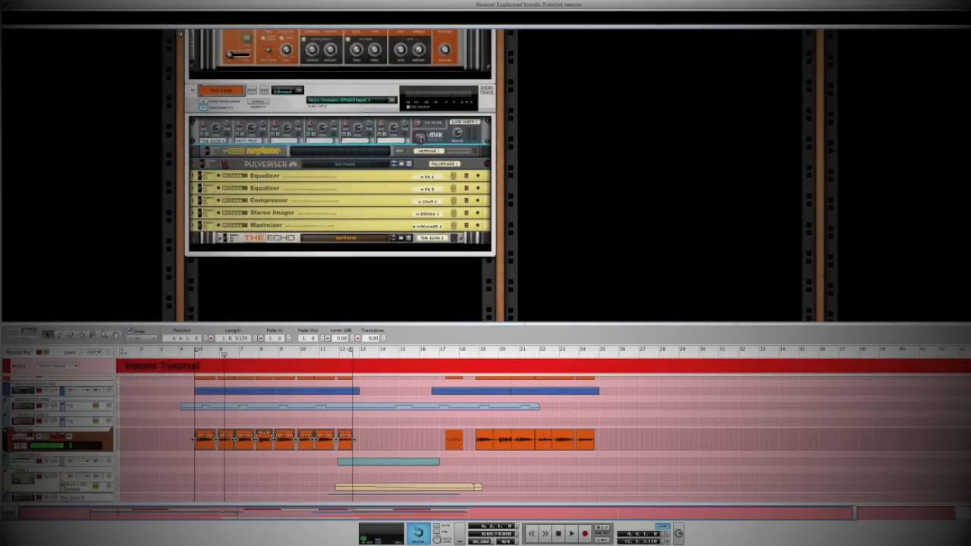
{"action": "right_click", "coordinate": [421, 137]}
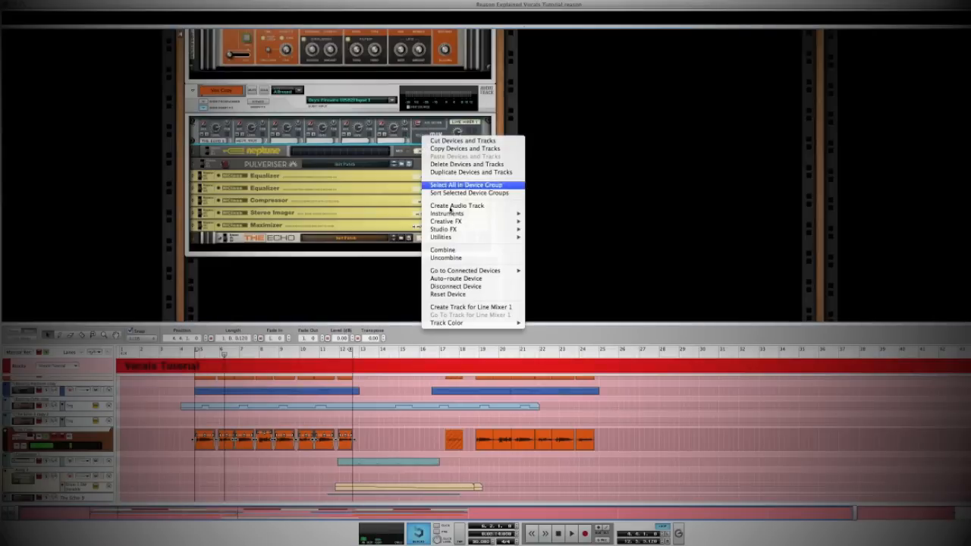
{"action": "mouse_move", "coordinate": [455, 218]}
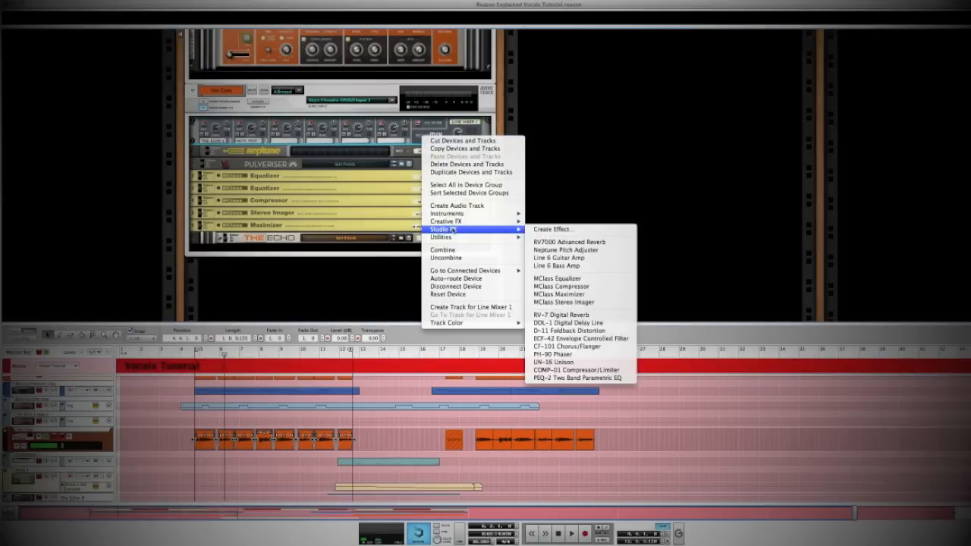
{"action": "left_click", "coordinate": [556, 242]}
{"action": "left_click_drag", "start_coordinate": [207, 167], "coordinate": [211, 127]}
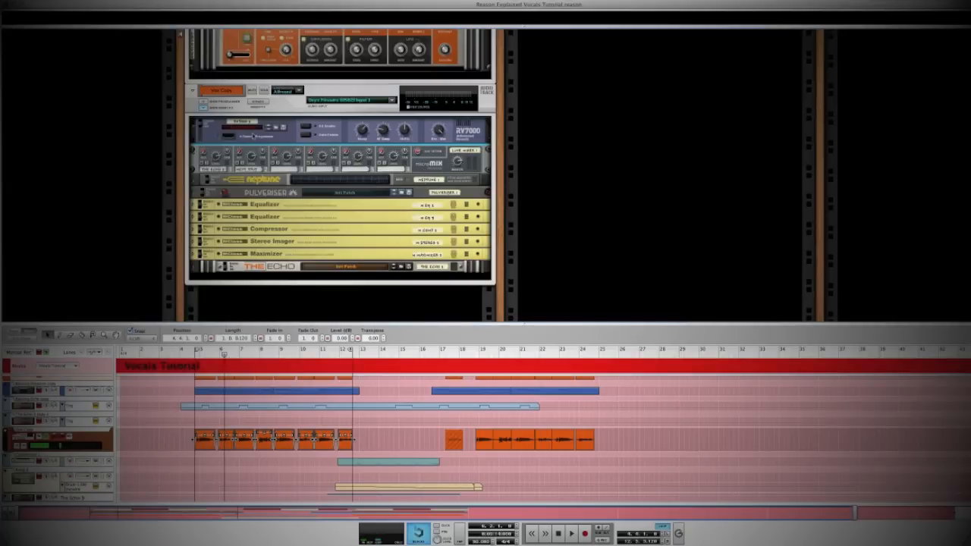
Examine the rear cabling of the RV7000 and Line Mixer, toggling reduced cable display and selecting devices to isolate their connections.
{"action": "key", "text": "Tab"}
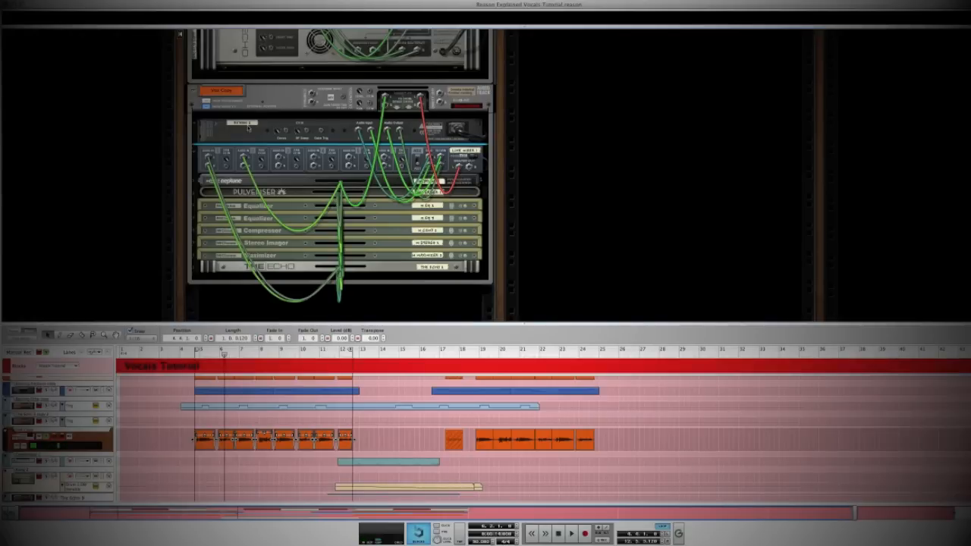
{"action": "left_click", "coordinate": [454, 152]}
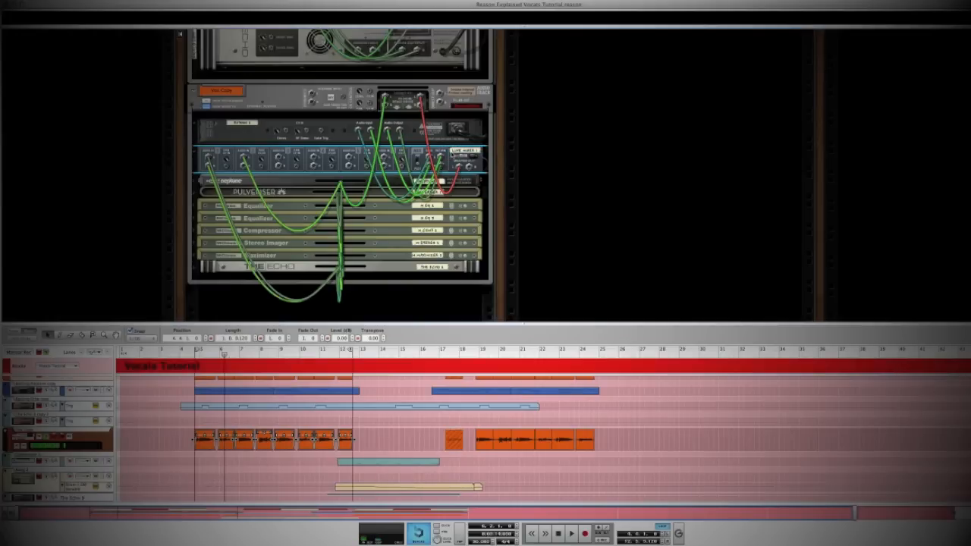
{"action": "key", "text": "k"}
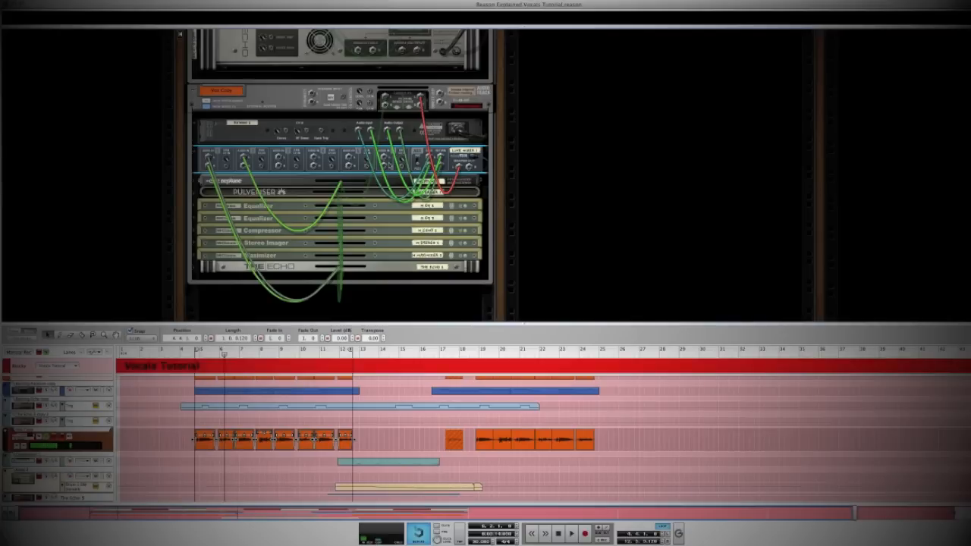
{"action": "left_click", "coordinate": [235, 138]}
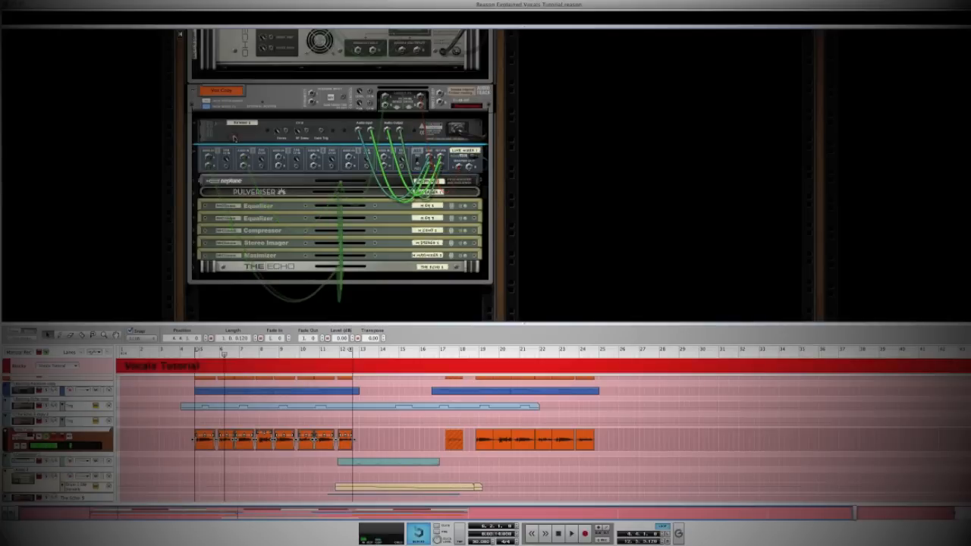
{"action": "key", "text": "k"}
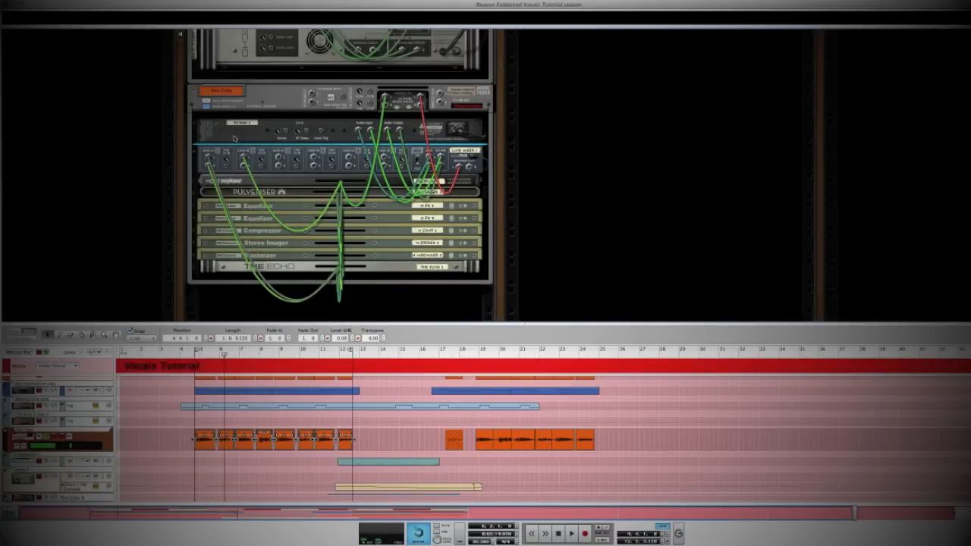
{"action": "key", "text": "k"}
{"action": "left_click", "coordinate": [209, 206]}
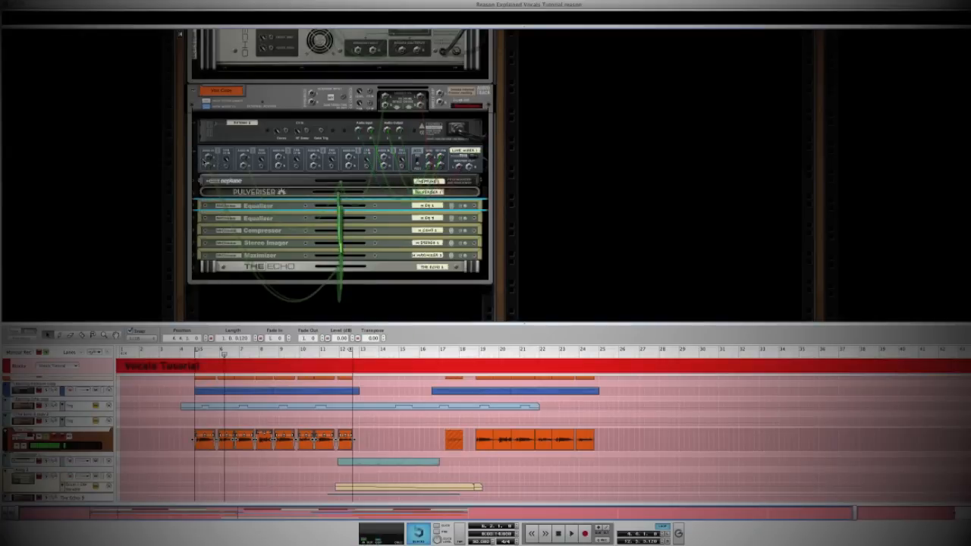
{"action": "left_click", "coordinate": [206, 159]}
{"action": "key", "text": "Tab"}
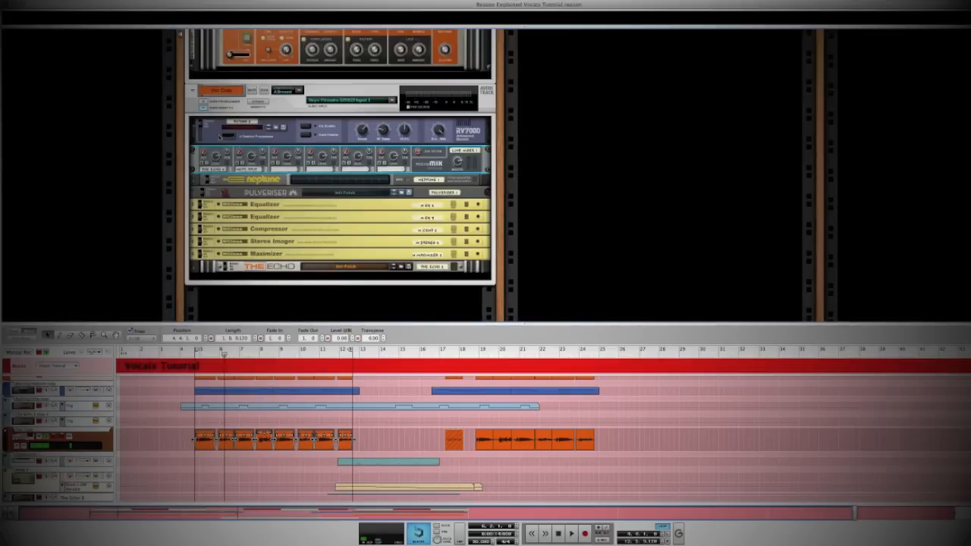
Unfold the RV7000's Remote Programmer and adjust the first reverb parameter beside its display.
{"action": "left_click", "coordinate": [220, 137]}
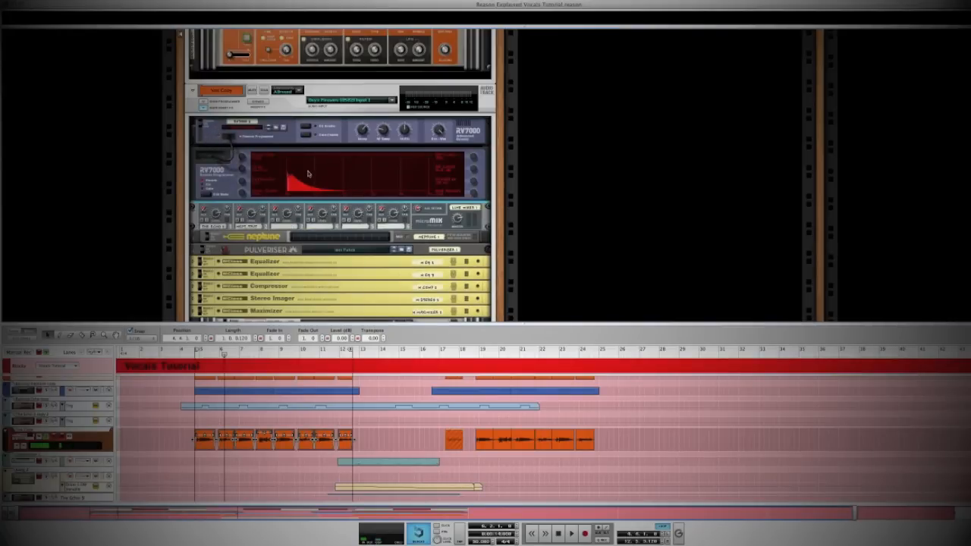
{"action": "scroll", "coordinate": [307, 174], "scroll_direction": "down", "scroll_amount": 2}
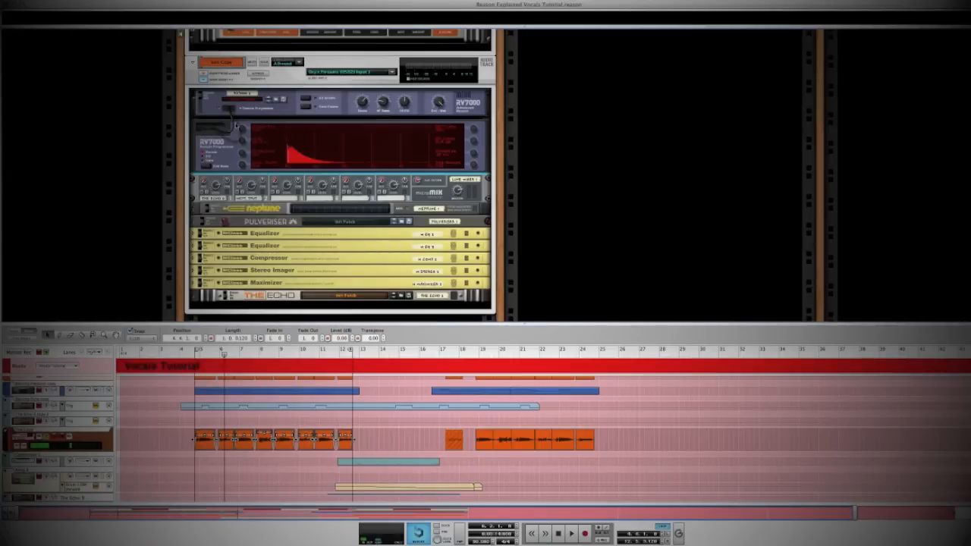
{"action": "mouse_move", "coordinate": [242, 130]}
{"action": "left_mouse_down"}
{"action": "mouse_move", "coordinate": [243, 139]}
{"action": "mouse_move", "coordinate": [242, 129]}
{"action": "left_mouse_up"}
{"action": "left_click_drag", "start_coordinate": [223, 354], "coordinate": [195, 357]}
{"action": "key", "text": "space"}
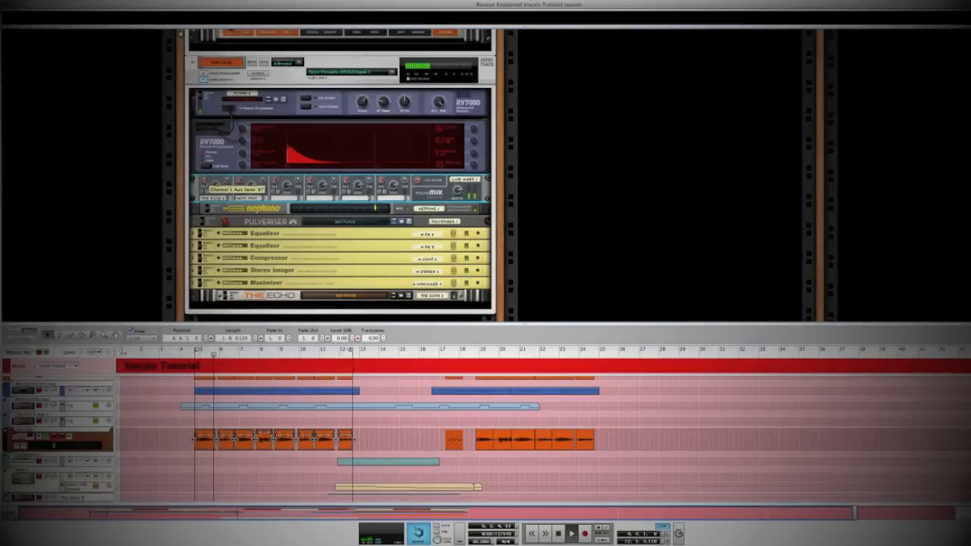
{"action": "left_click_drag", "start_coordinate": [204, 188], "coordinate": [204, 197]}
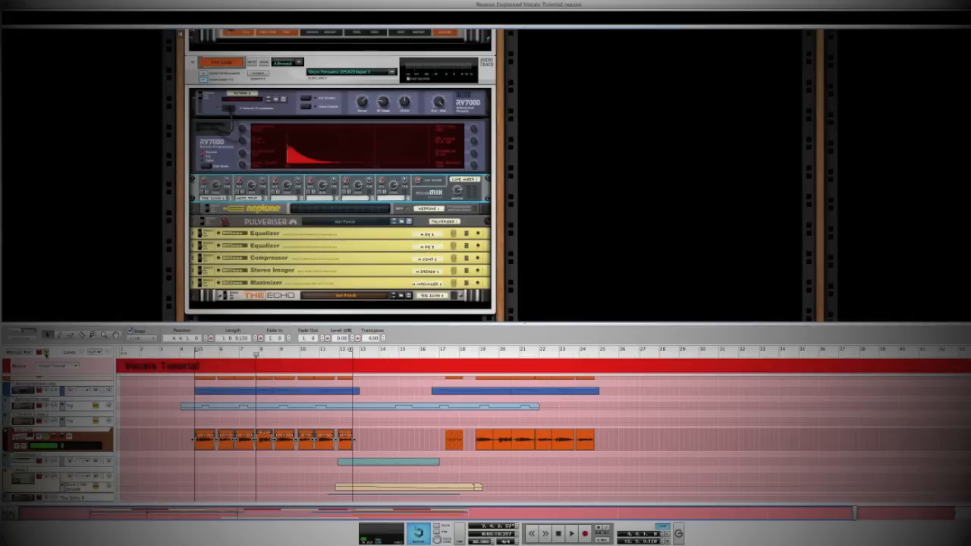
Clear all track solos and return the playhead to the start of the vocal loop.
{"action": "left_click", "coordinate": [44, 353]}
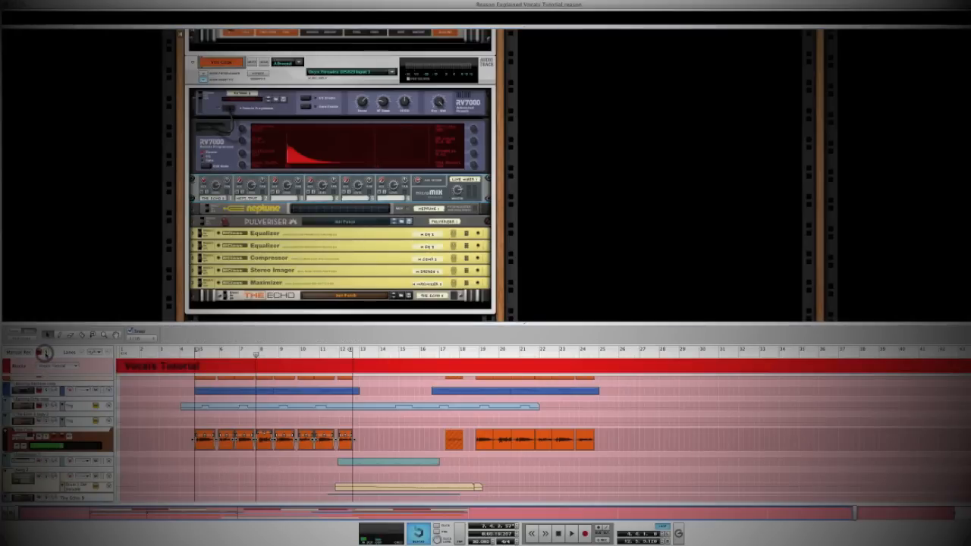
{"action": "left_click_drag", "start_coordinate": [232, 353], "coordinate": [192, 354]}
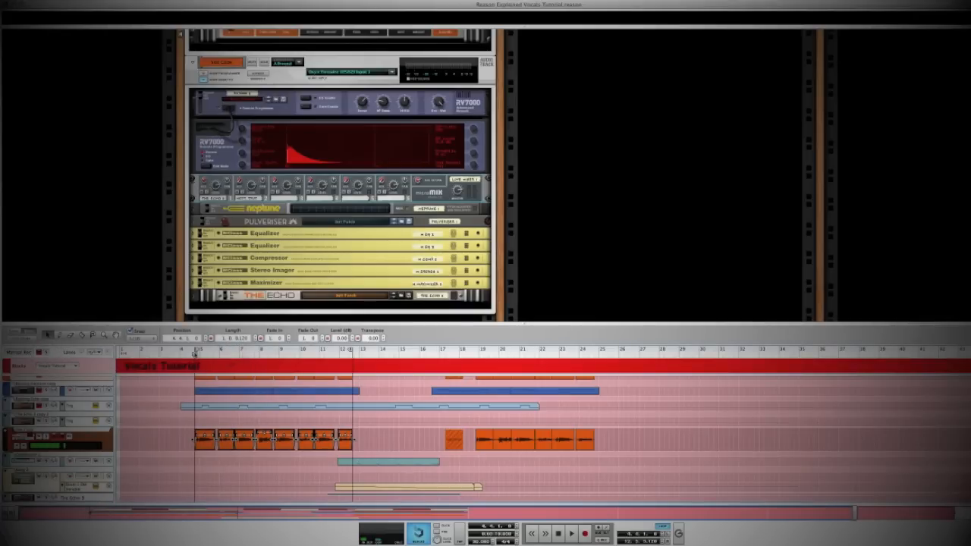
Play the vocal loop while bypassing and re-enabling the vocal copy track's insert effects for comparison.
{"action": "key", "text": "space"}
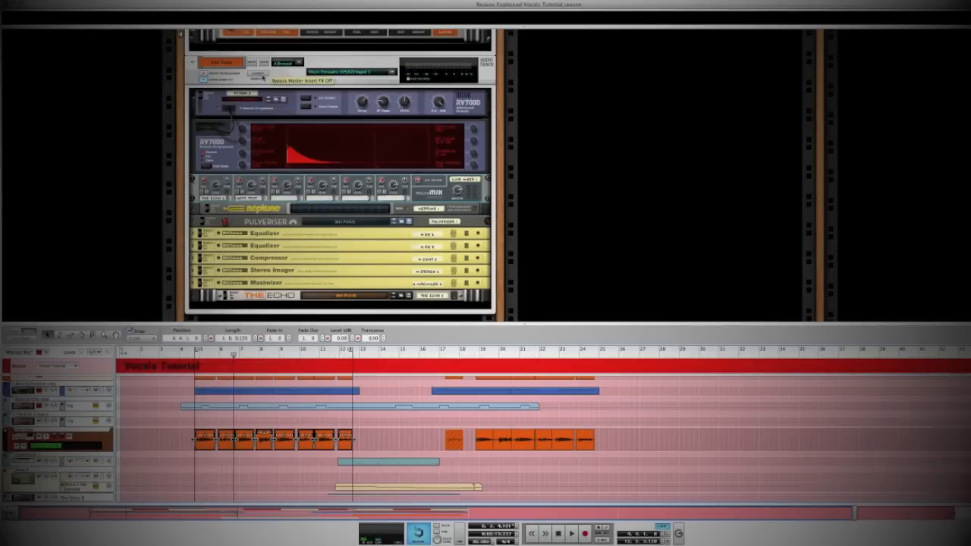
{"action": "left_click", "coordinate": [262, 76]}
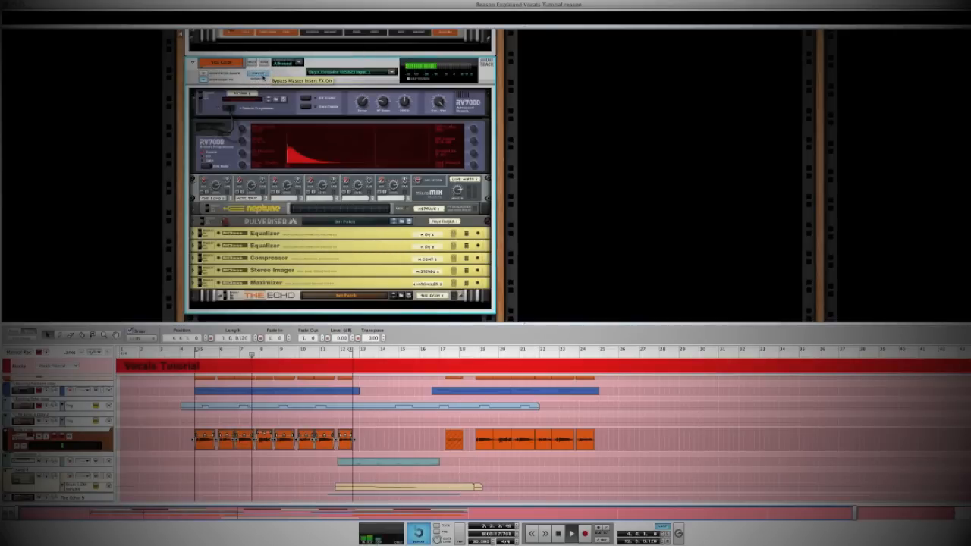
{"action": "left_click", "coordinate": [261, 75]}
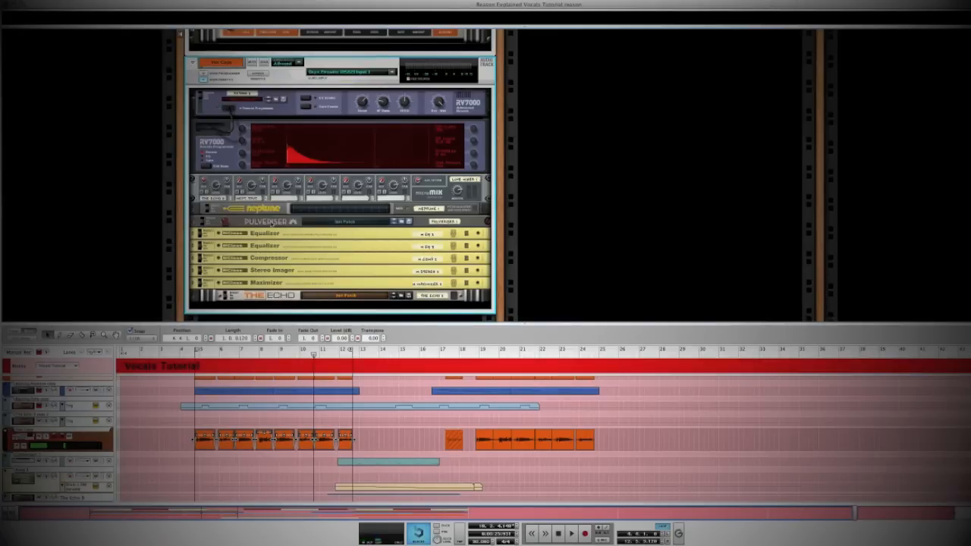
Create a sequencer track for the Neptune device and rename it Vox Neptune.
{"action": "scroll", "coordinate": [272, 220], "scroll_direction": "down", "scroll_amount": 2}
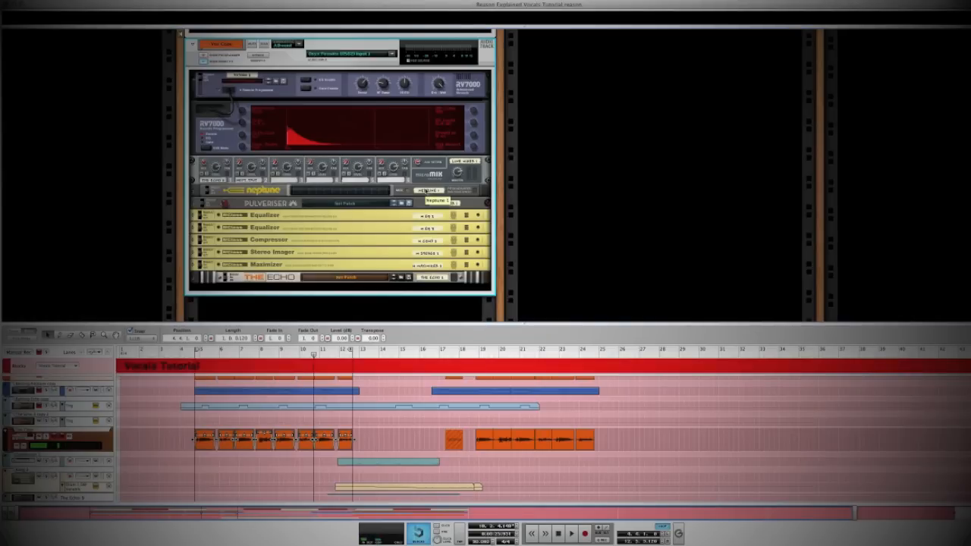
{"action": "right_click", "coordinate": [457, 190]}
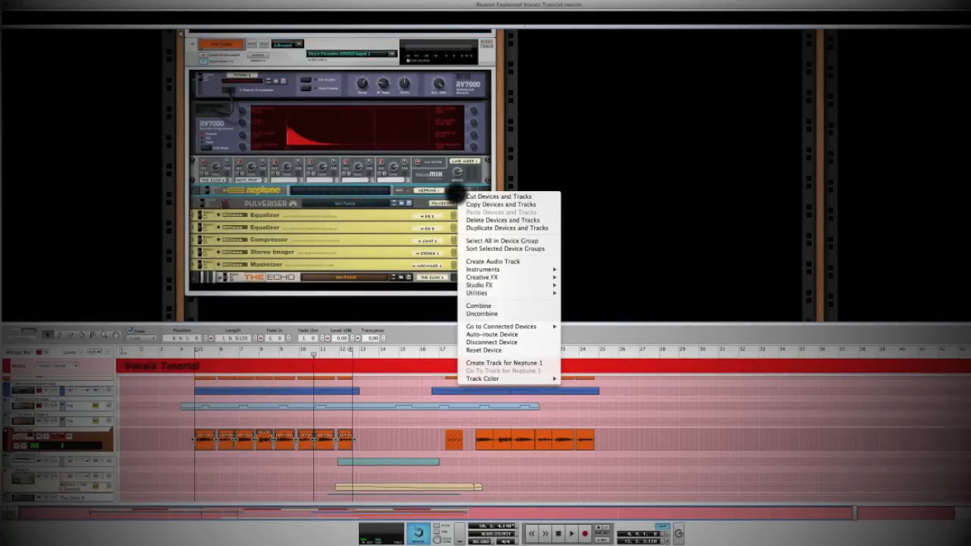
{"action": "left_click", "coordinate": [504, 364]}
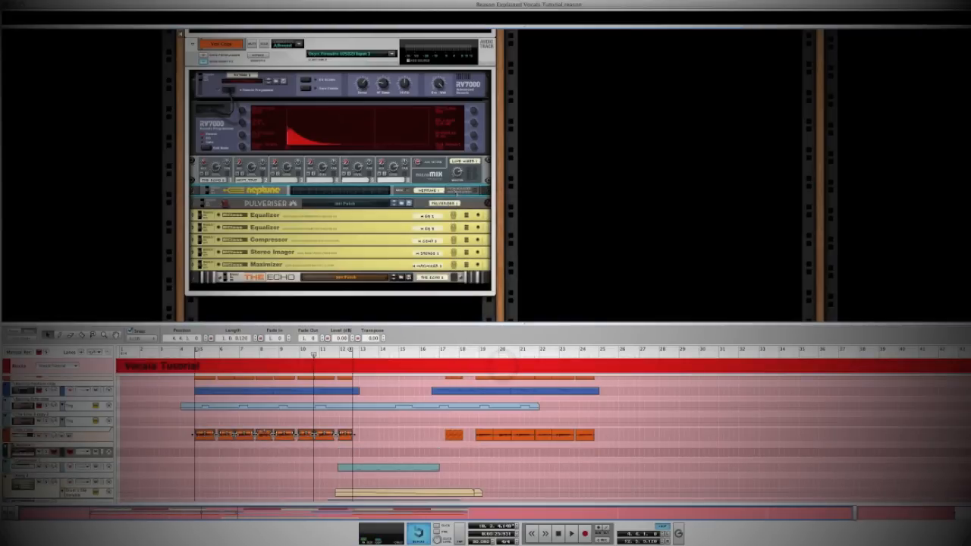
{"action": "double_click", "coordinate": [426, 191]}
{"action": "type", "text": "Voc Nep"}
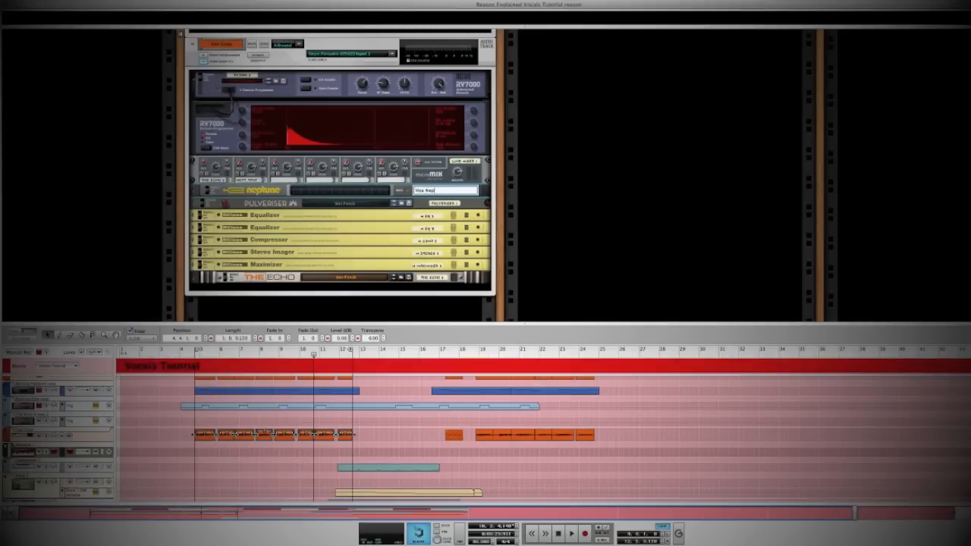
{"action": "type", "text": "tune"}
{"action": "key", "text": "Return"}
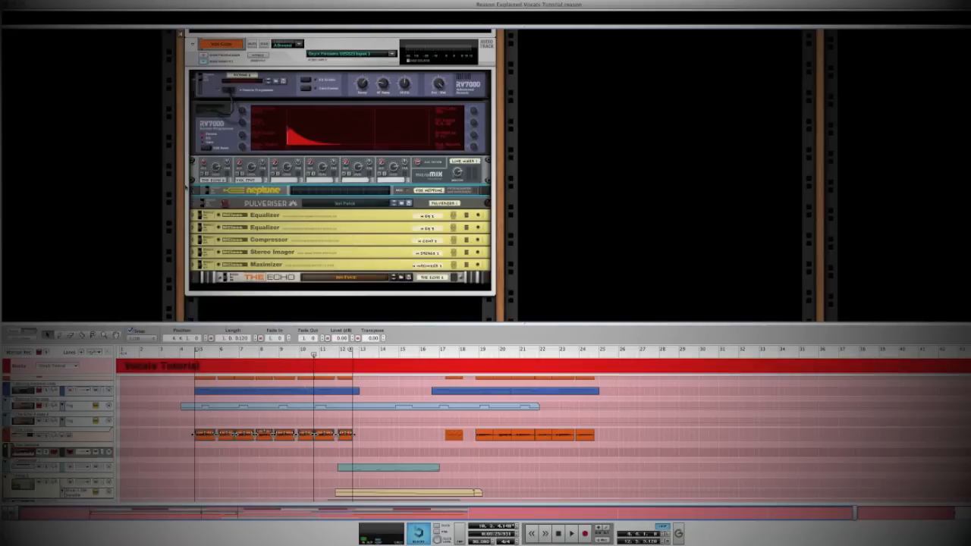
Unfold Neptune and copy the first blue note clip from the existing track onto the Vox Neptune track.
{"action": "left_click", "coordinate": [194, 190]}
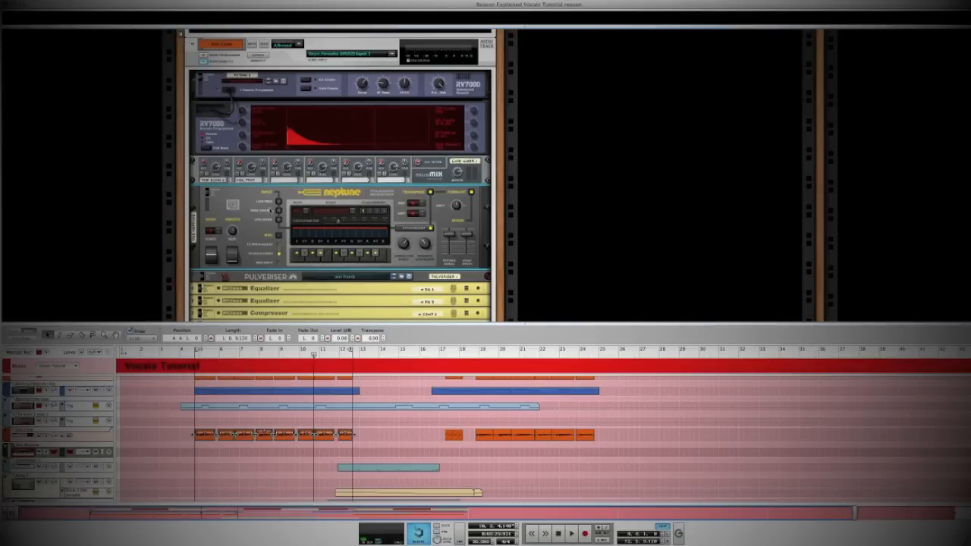
{"action": "left_click", "coordinate": [357, 391]}
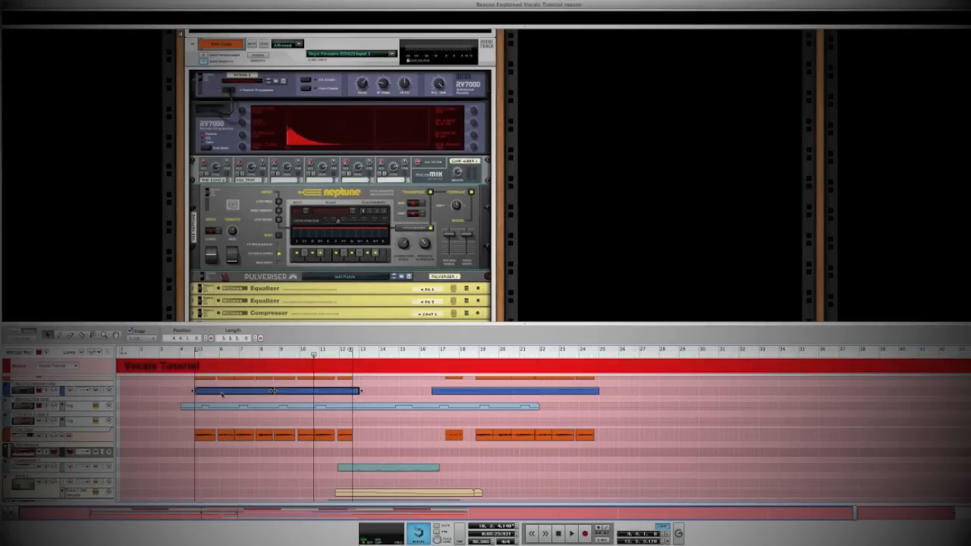
{"action": "left_click_drag", "start_coordinate": [221, 393], "coordinate": [225, 460]}
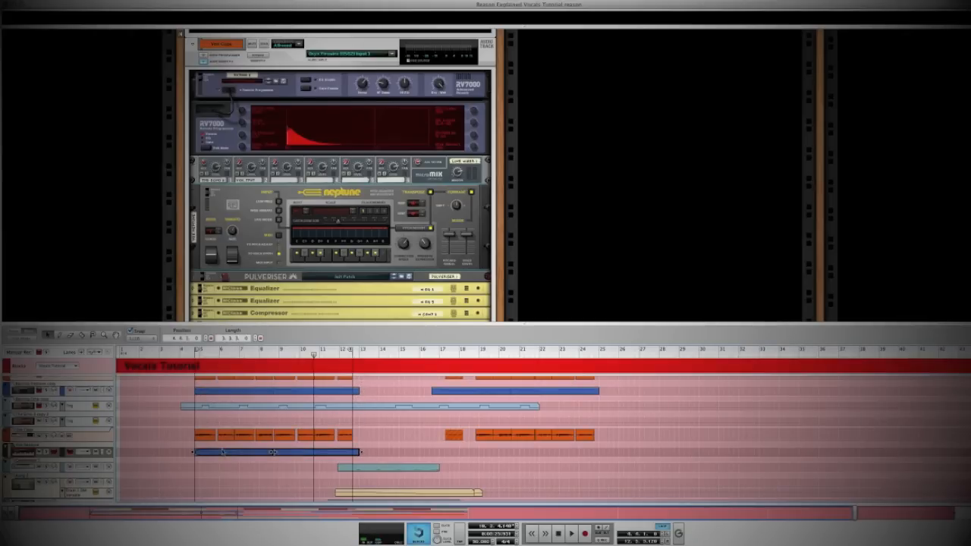
Open the copied note clip for editing in an enlarged sequencer and return the playhead to the clip's start.
{"action": "double_click", "coordinate": [232, 455]}
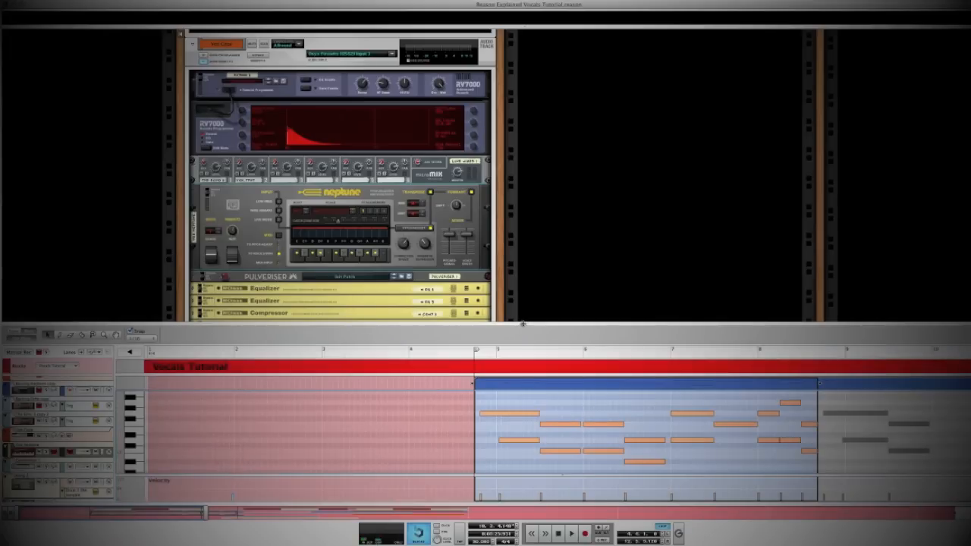
{"action": "left_click_drag", "start_coordinate": [523, 324], "coordinate": [522, 234]}
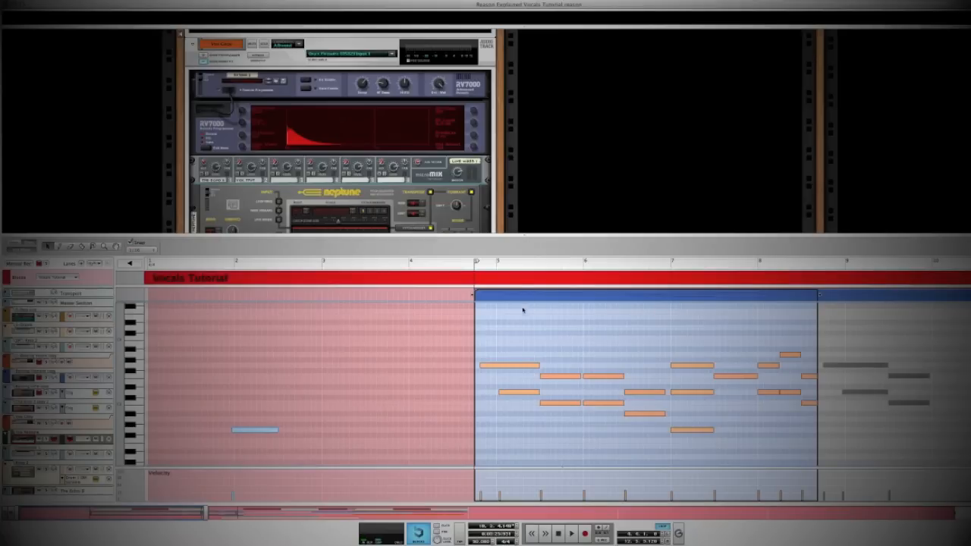
{"action": "scroll", "coordinate": [448, 308], "scroll_direction": "right", "scroll_amount": 3}
{"action": "left_click_drag", "start_coordinate": [445, 262], "coordinate": [420, 266]}
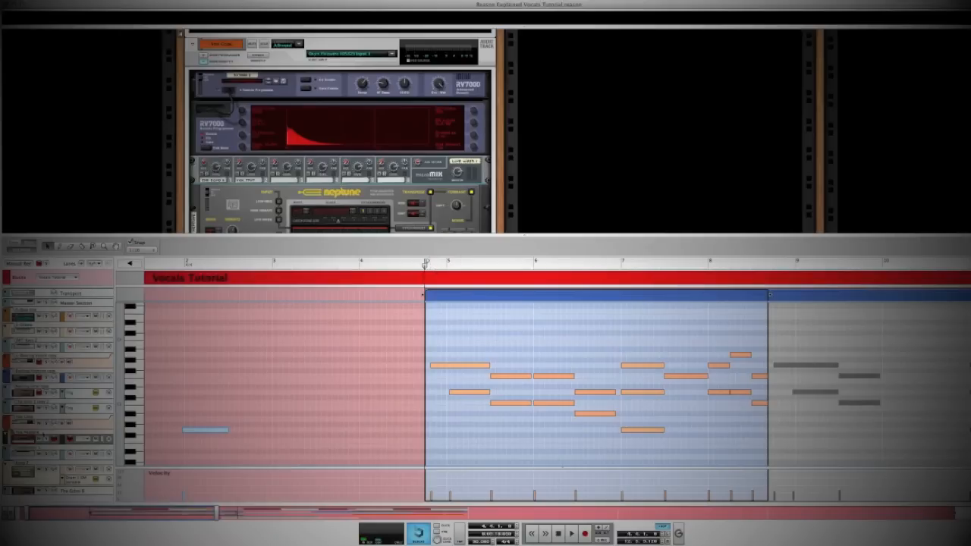
{"action": "left_click", "coordinate": [44, 424]}
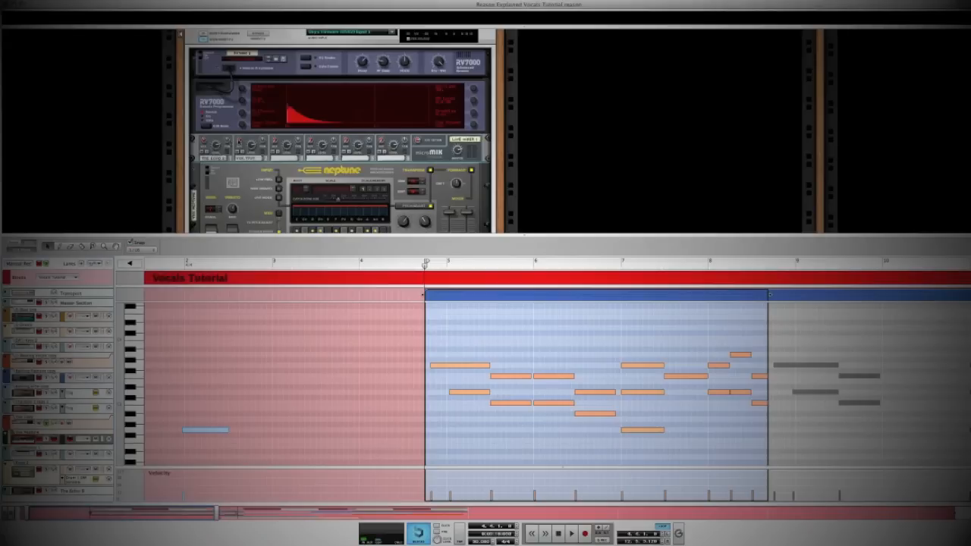
{"action": "key", "text": "space"}
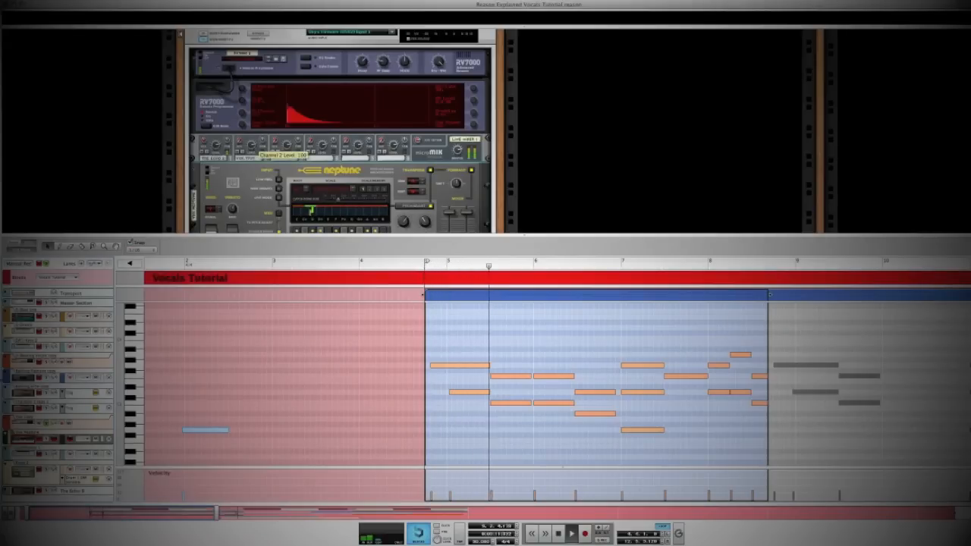
{"action": "left_click", "coordinate": [431, 264]}
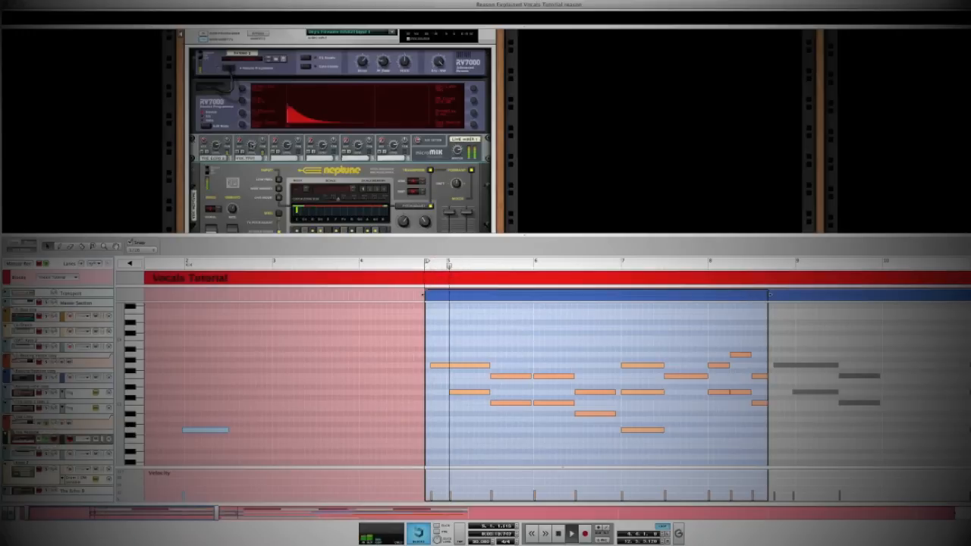
{"action": "left_click_drag", "start_coordinate": [251, 145], "coordinate": [252, 150]}
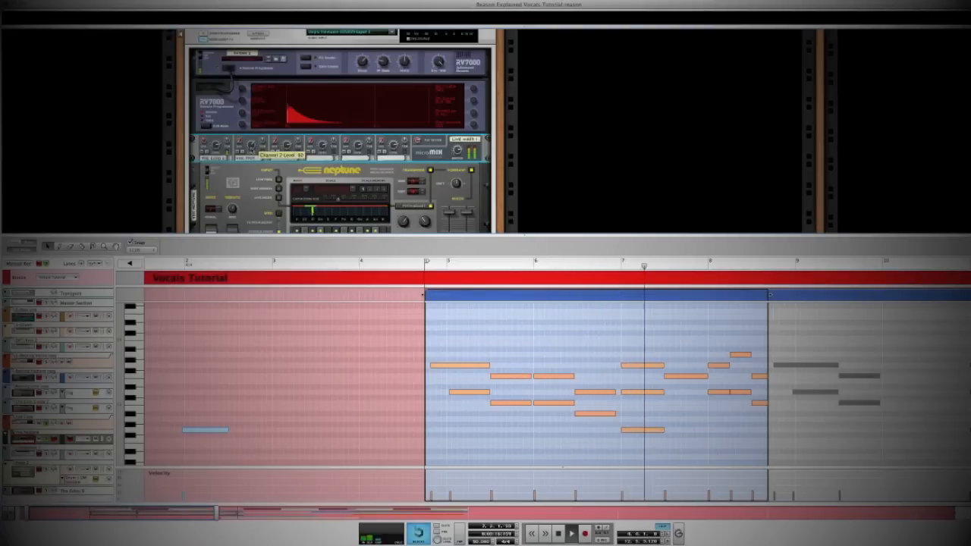
{"action": "left_click_drag", "start_coordinate": [252, 149], "coordinate": [252, 150]}
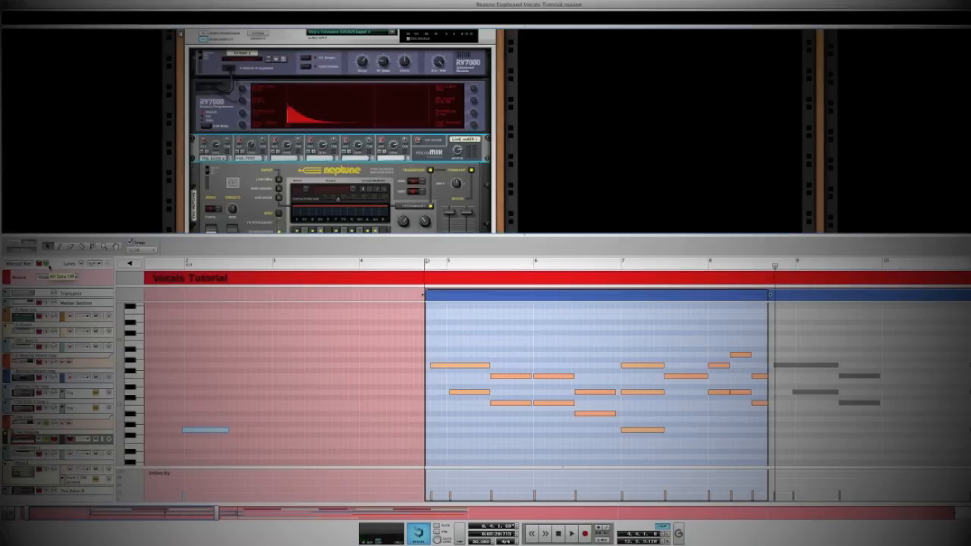
{"action": "left_click", "coordinate": [414, 264]}
{"action": "scroll", "coordinate": [288, 138], "scroll_direction": "left", "scroll_amount": 3}
{"action": "key", "text": "space"}
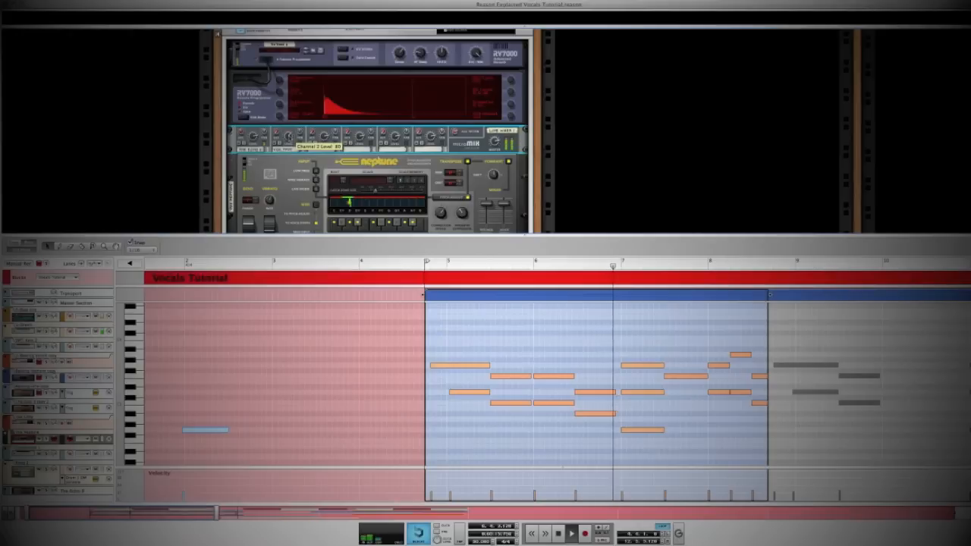
{"action": "left_click_drag", "start_coordinate": [288, 137], "coordinate": [288, 139]}
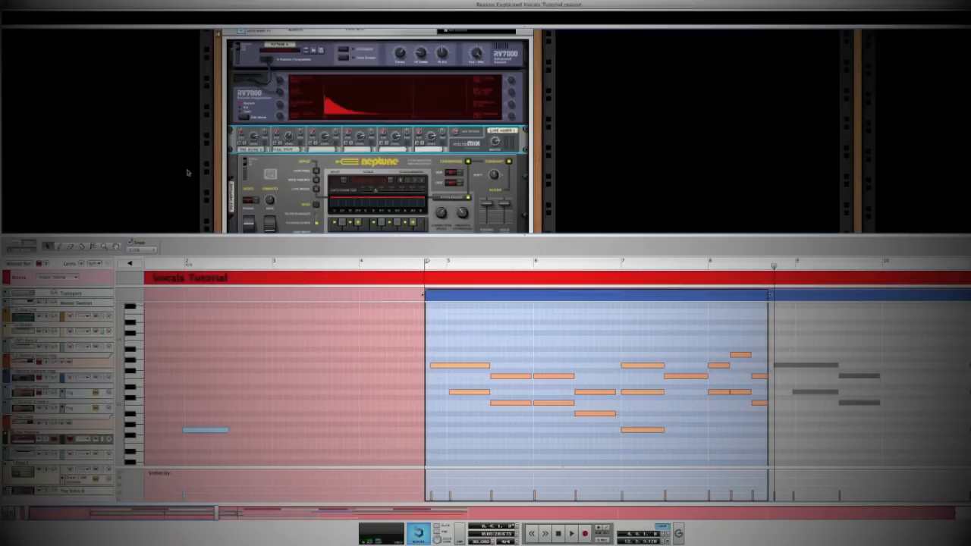
Return the sequencer to the arrangement view and fold the Neptune device.
{"action": "key", "text": "ctrl+e"}
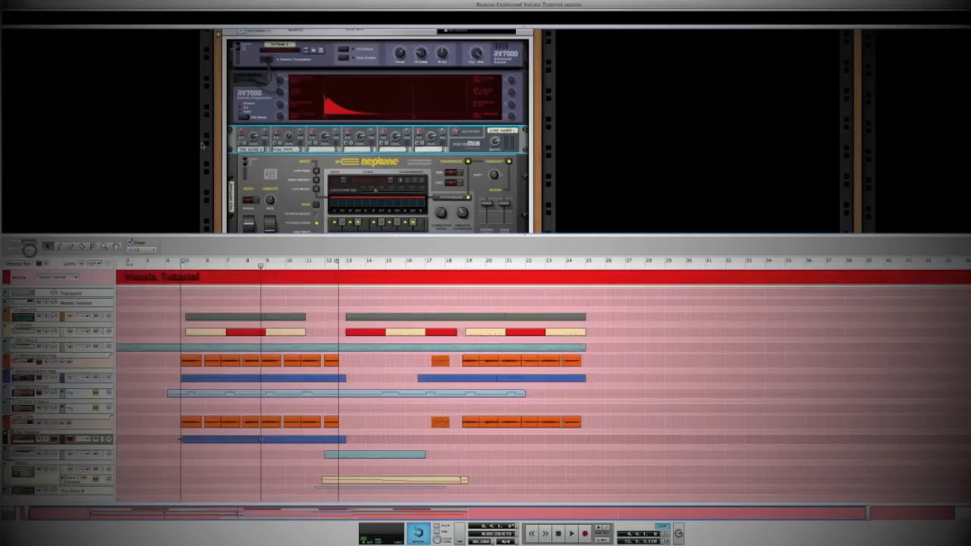
{"action": "scroll", "coordinate": [289, 148], "scroll_direction": "down", "scroll_amount": 2}
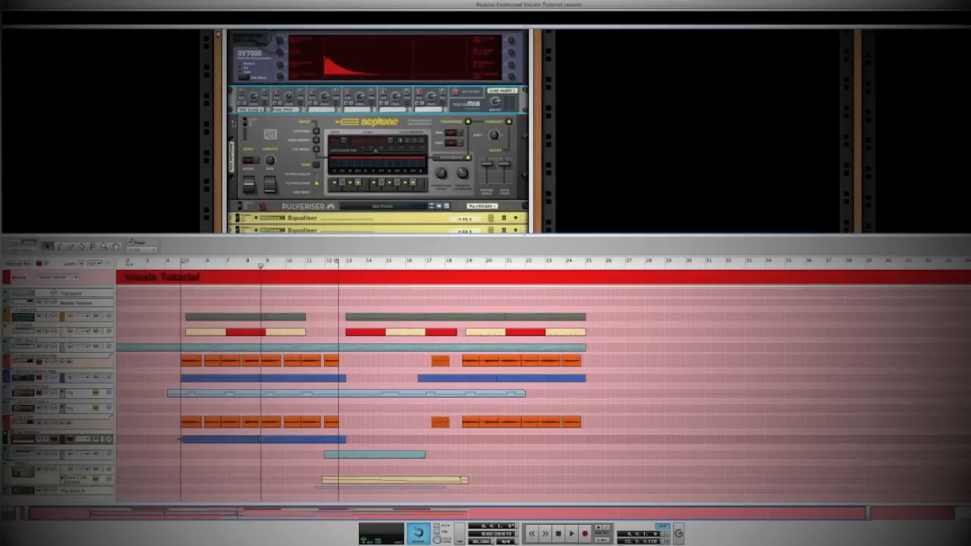
{"action": "left_click", "coordinate": [233, 123]}
{"action": "scroll", "coordinate": [233, 123], "scroll_direction": "down", "scroll_amount": 2}
Rename The Echo device Vox Echo and create a sequencer track for it.
{"action": "left_click", "coordinate": [312, 179]}
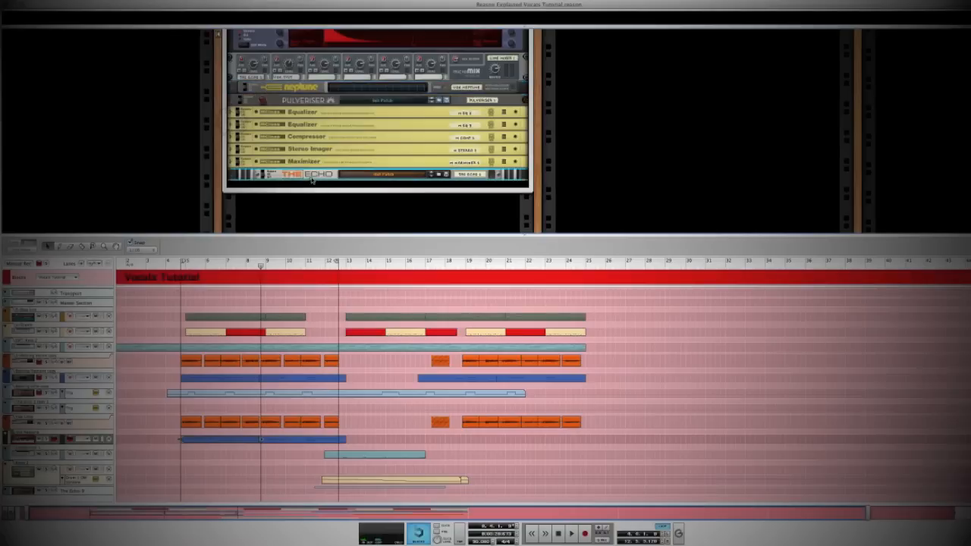
{"action": "double_click", "coordinate": [470, 175]}
{"action": "type", "text": "Voc E"}
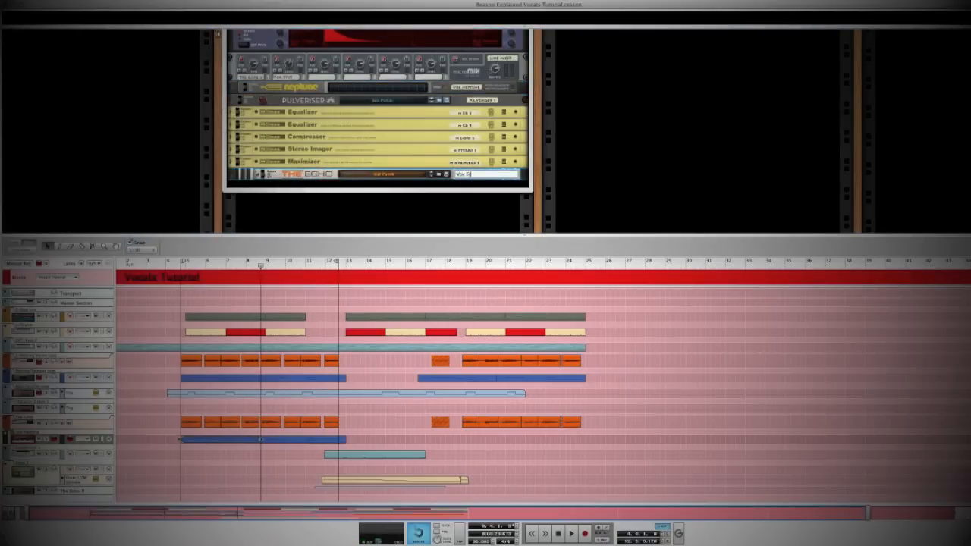
{"action": "key", "text": "Return"}
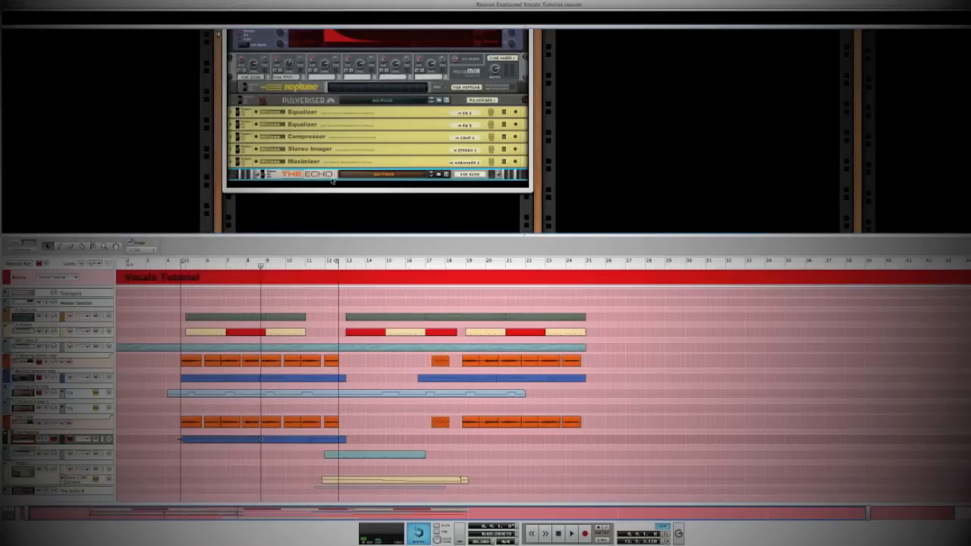
{"action": "right_click", "coordinate": [308, 176]}
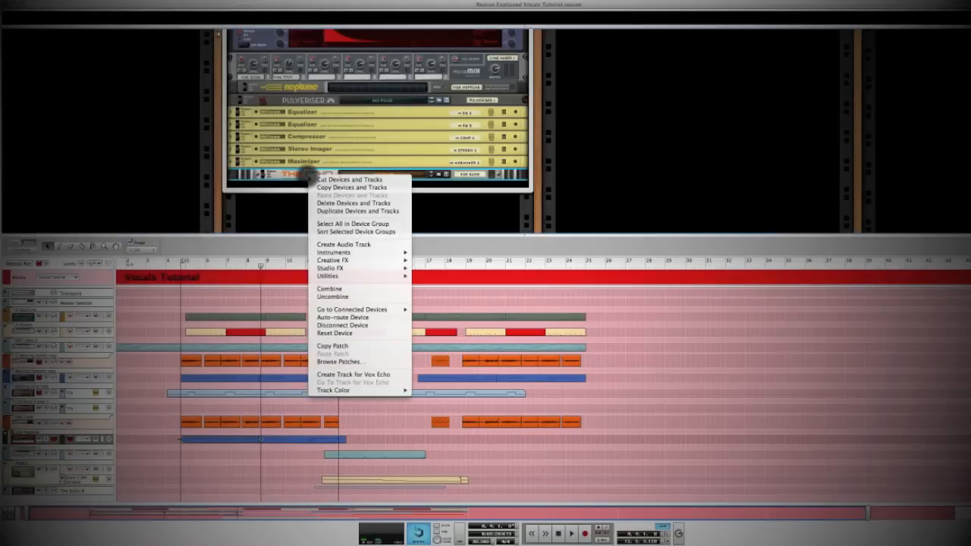
{"action": "left_click", "coordinate": [375, 374]}
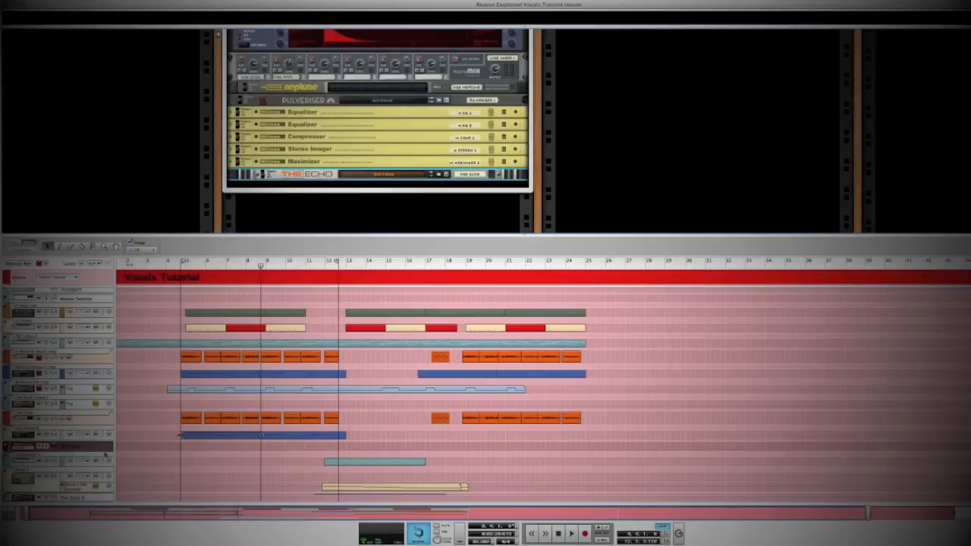
Unfold The Echo and add an automation lane for its Trig button.
{"action": "left_click", "coordinate": [233, 174]}
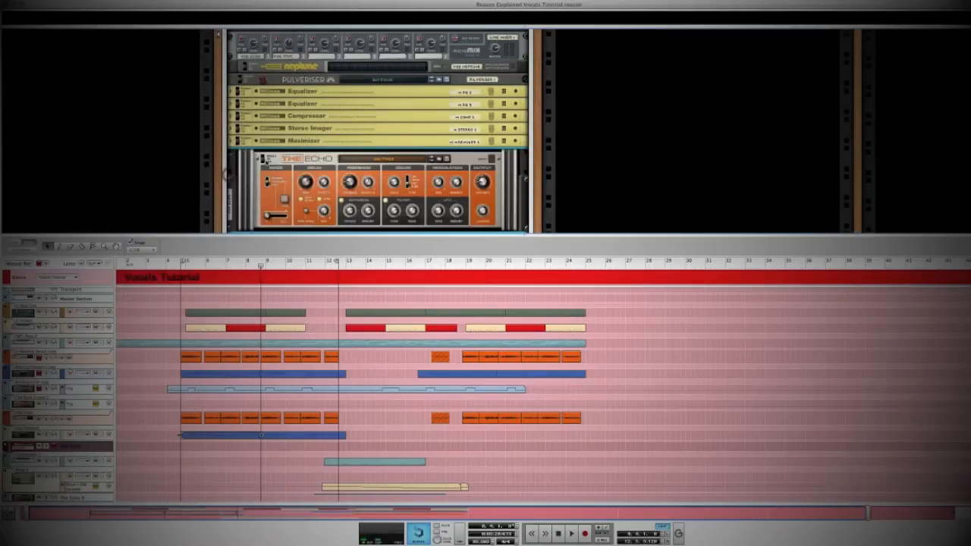
{"action": "right_click", "coordinate": [285, 200]}
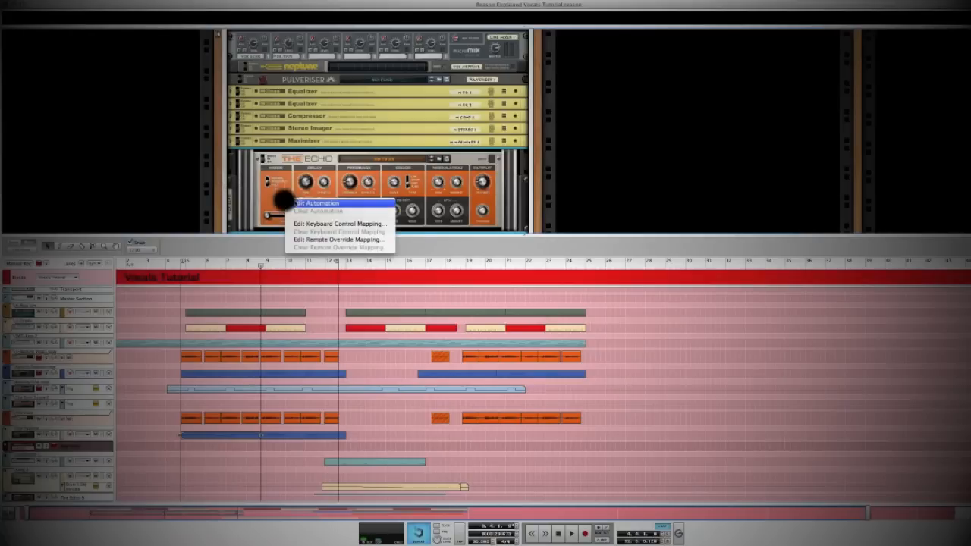
{"action": "left_click", "coordinate": [297, 203]}
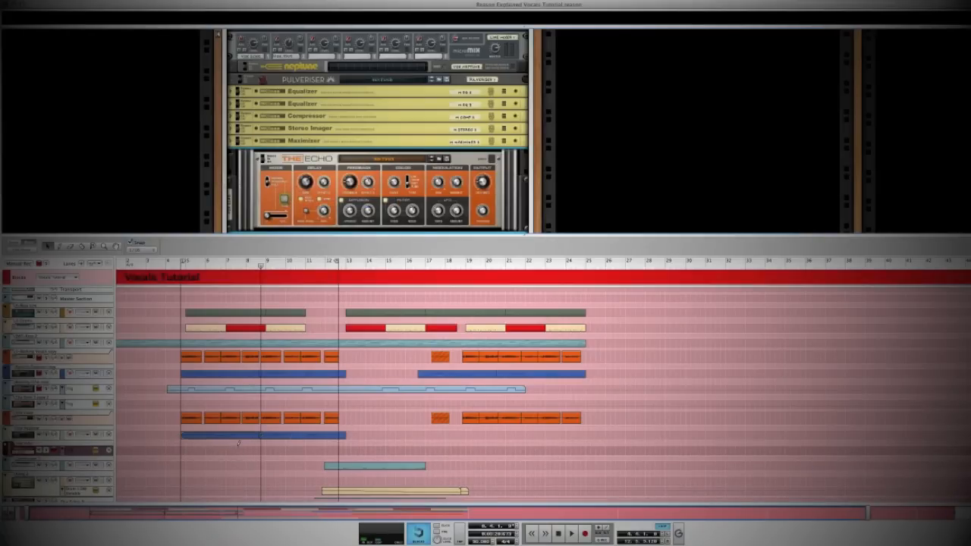
Draw an automation clip about one bar long on the Vox Echo Trig lane, starting with the vocal just before bar 5.
{"action": "scroll", "coordinate": [239, 446], "scroll_direction": "down", "scroll_amount": 1}
{"action": "scroll", "coordinate": [237, 448], "scroll_direction": "up", "scroll_amount": 5}
{"action": "scroll", "coordinate": [238, 449], "scroll_direction": "down", "scroll_amount": 3}
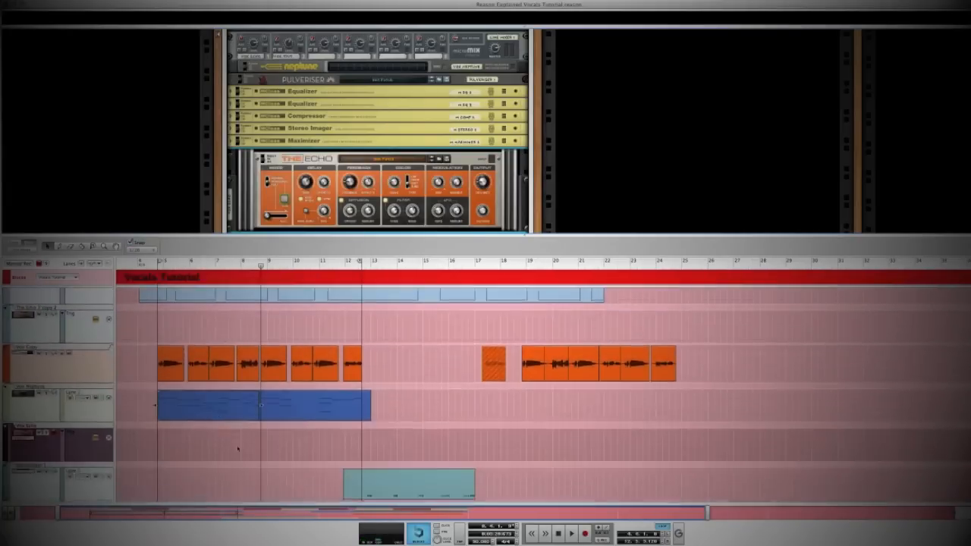
{"action": "scroll", "coordinate": [237, 449], "scroll_direction": "down", "scroll_amount": 1}
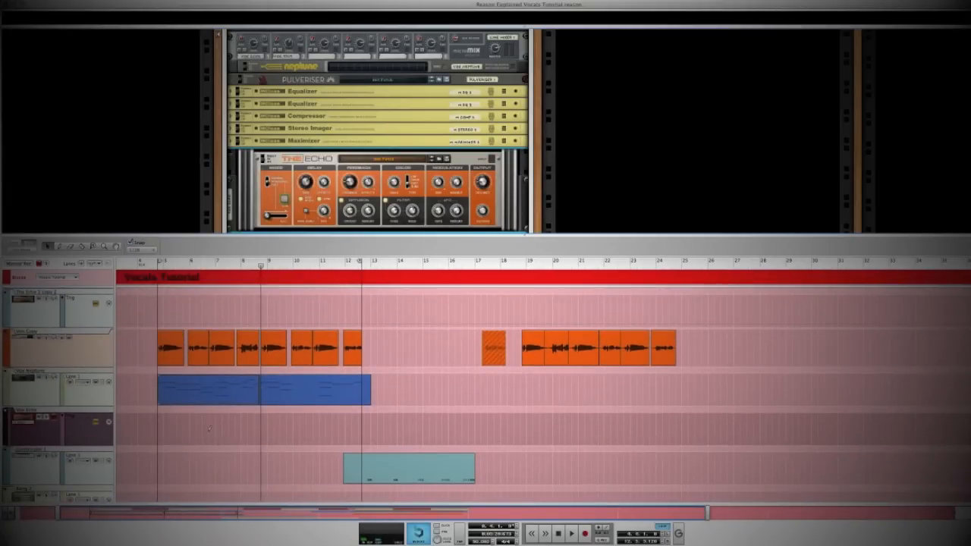
{"action": "scroll", "coordinate": [210, 430], "scroll_direction": "down", "scroll_amount": 4}
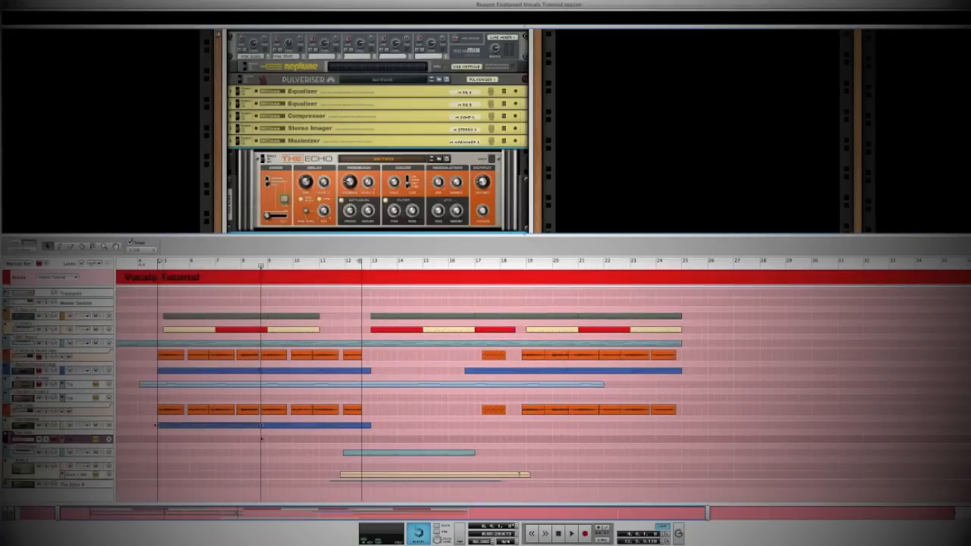
{"action": "key", "text": "w"}
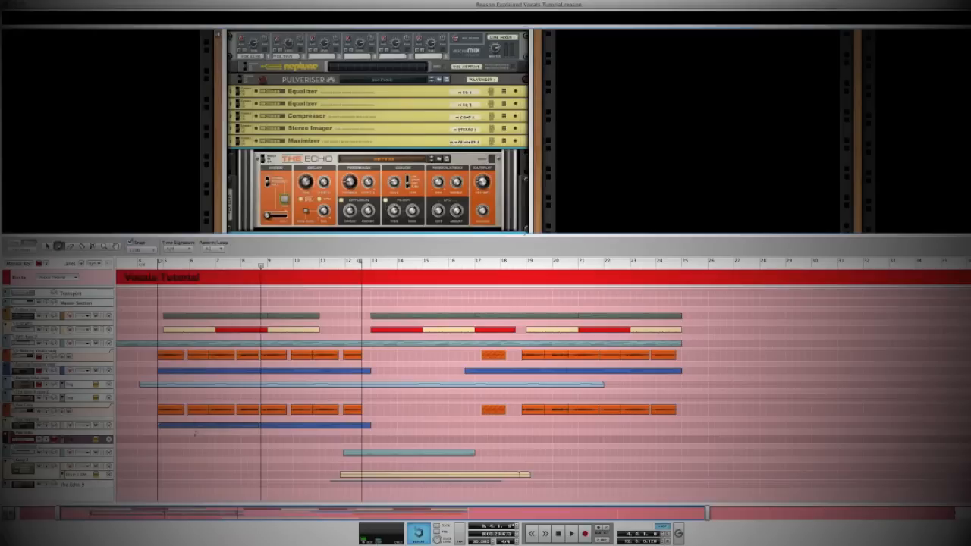
{"action": "left_click_drag", "start_coordinate": [157, 438], "coordinate": [184, 434]}
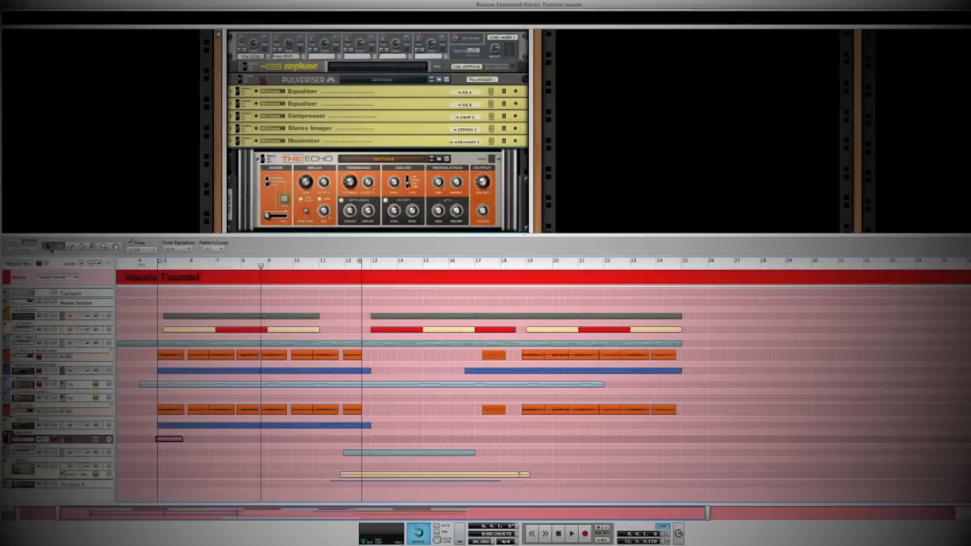
Open the new Trig clip for editing and draw a short trigger-on section inside it, off at both ends.
{"action": "left_click", "coordinate": [50, 248]}
{"action": "double_click", "coordinate": [169, 440]}
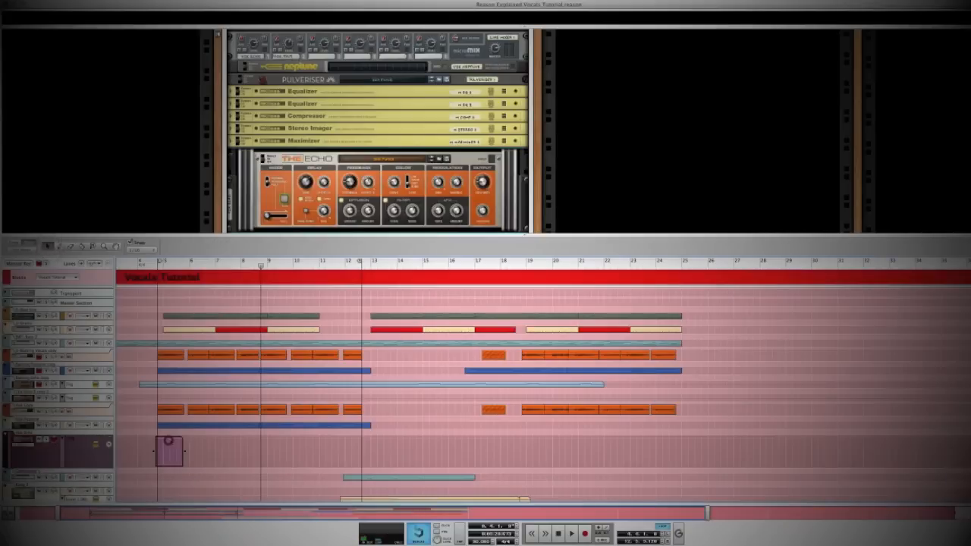
{"action": "scroll", "coordinate": [170, 442], "scroll_direction": "left", "scroll_amount": 1}
{"action": "key", "text": "h"}
{"action": "key", "text": "h"}
{"action": "key", "text": "h"}
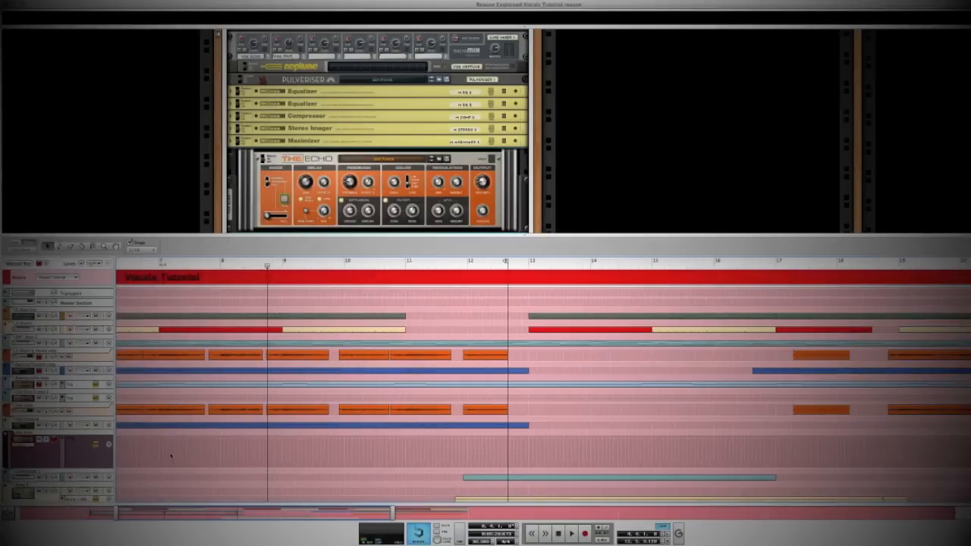
{"action": "scroll", "coordinate": [183, 451], "scroll_direction": "left", "scroll_amount": 5}
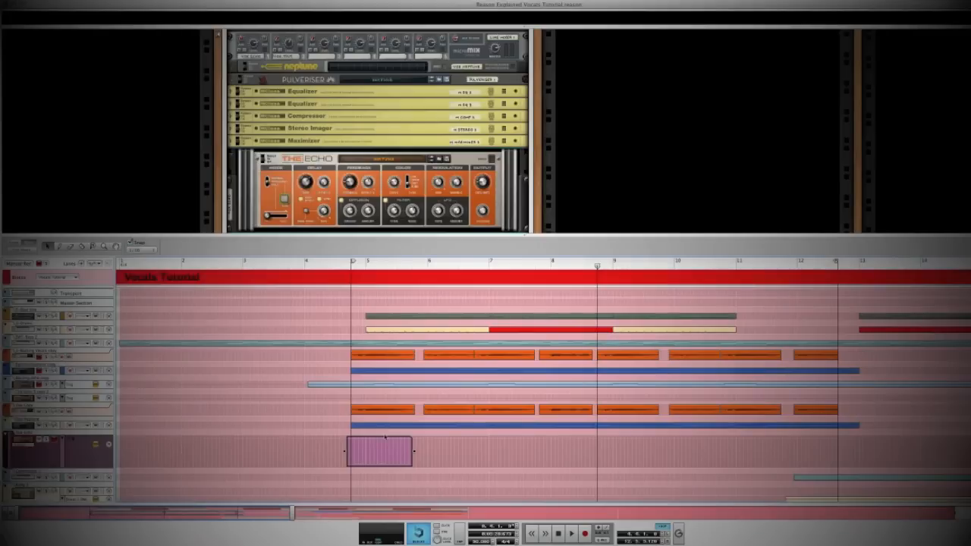
{"action": "left_click", "coordinate": [61, 249]}
{"action": "left_click", "coordinate": [374, 463]}
{"action": "left_click", "coordinate": [378, 441]}
{"action": "left_click", "coordinate": [395, 463]}
Play the first vocal phrase around bar 5 to check the echo trigger.
{"action": "left_click_drag", "start_coordinate": [366, 264], "coordinate": [353, 264]}
{"action": "key", "text": "space"}
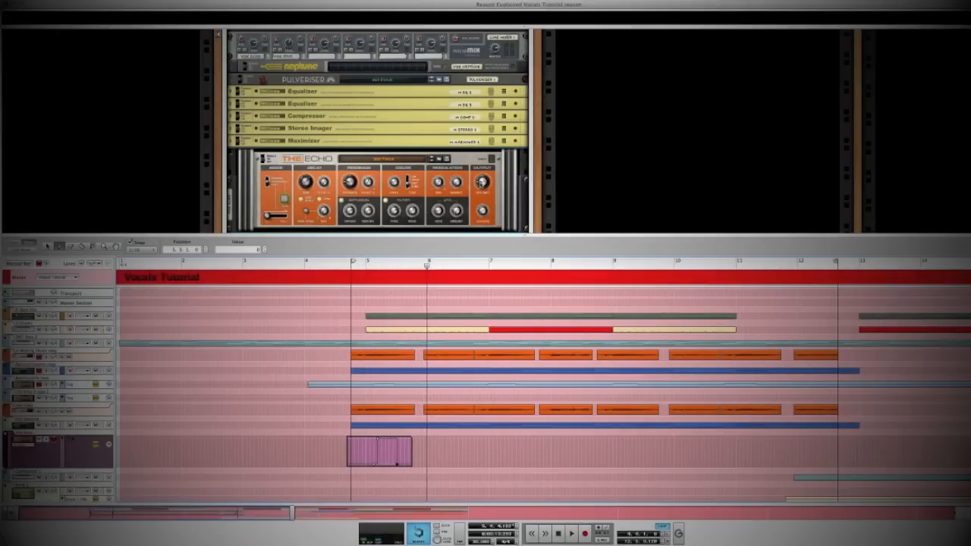
{"action": "left_click", "coordinate": [373, 266]}
{"action": "key", "text": "space"}
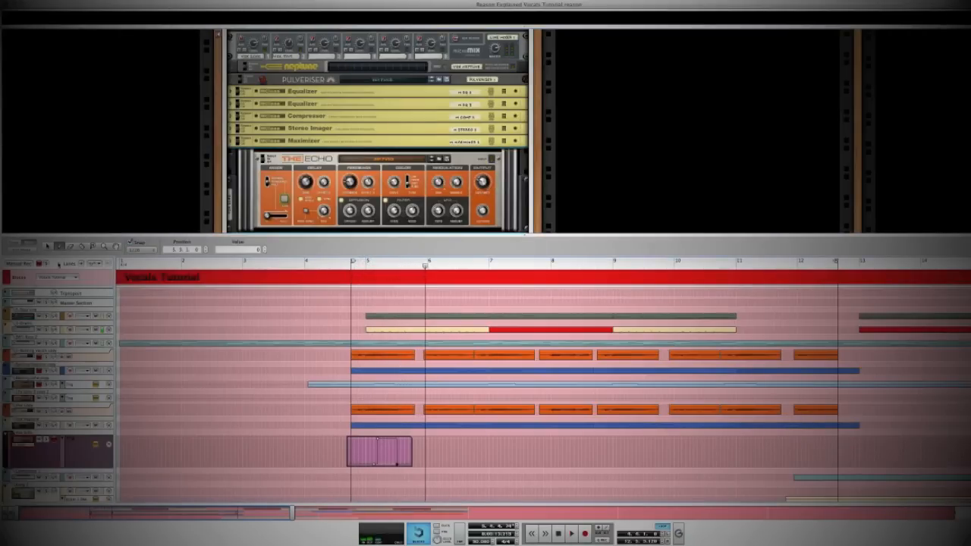
Trim the Trig clip to start at 5.1.2.0 with length 0.2.1.0, then copy it to bars 7, 9 and 11.
{"action": "left_click", "coordinate": [51, 246]}
{"action": "left_click", "coordinate": [275, 423]}
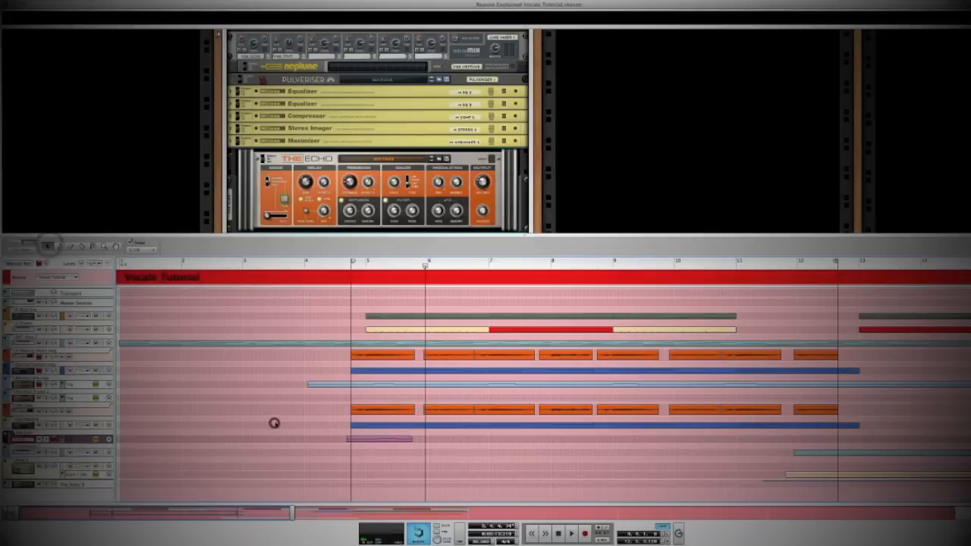
{"action": "left_click", "coordinate": [346, 439]}
{"action": "left_click_drag", "start_coordinate": [356, 438], "coordinate": [403, 442]}
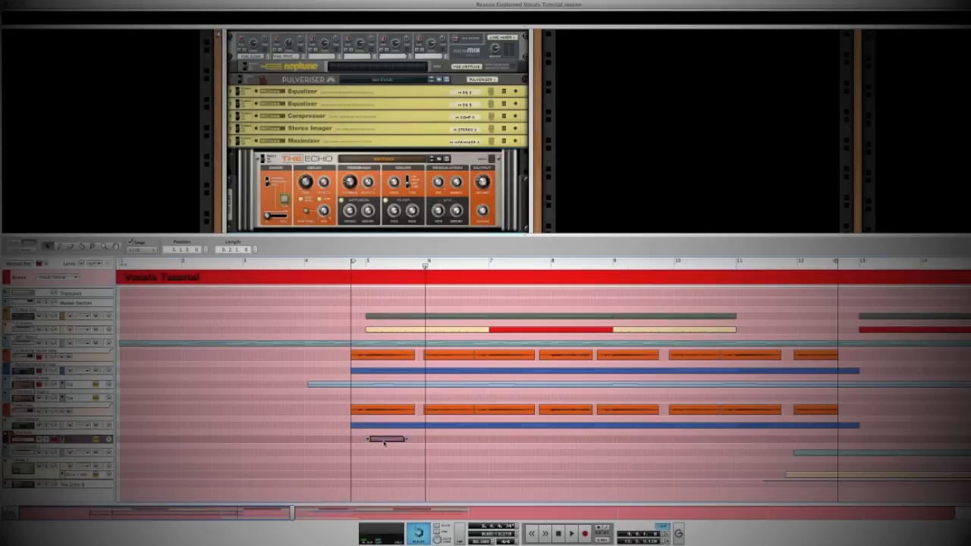
{"action": "left_click_drag", "start_coordinate": [384, 444], "coordinate": [635, 444]}
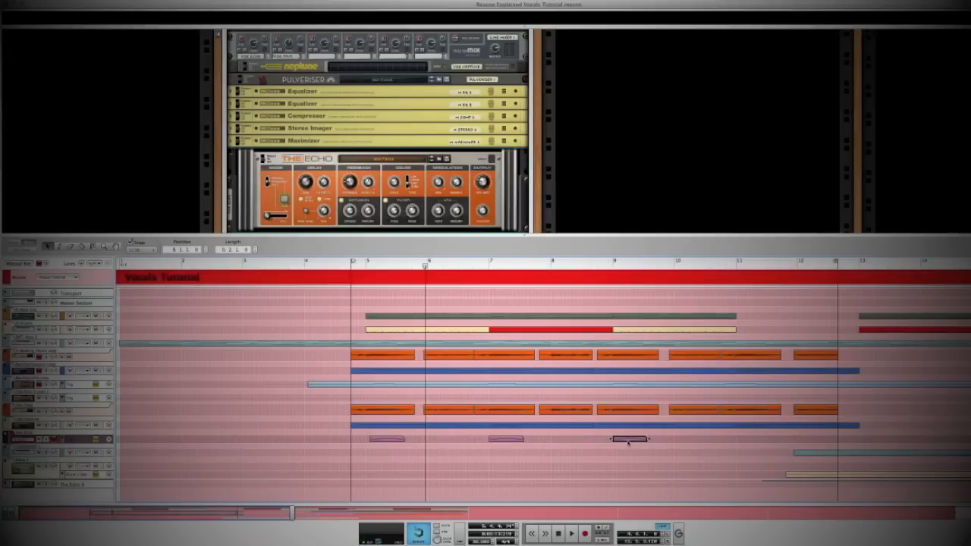
{"action": "left_click_drag", "start_coordinate": [629, 440], "coordinate": [753, 443]}
Move the left loop locator to bar 1, play the arrangement from there with the rack area enlarged, and turn looping off.
{"action": "left_click", "coordinate": [359, 262]}
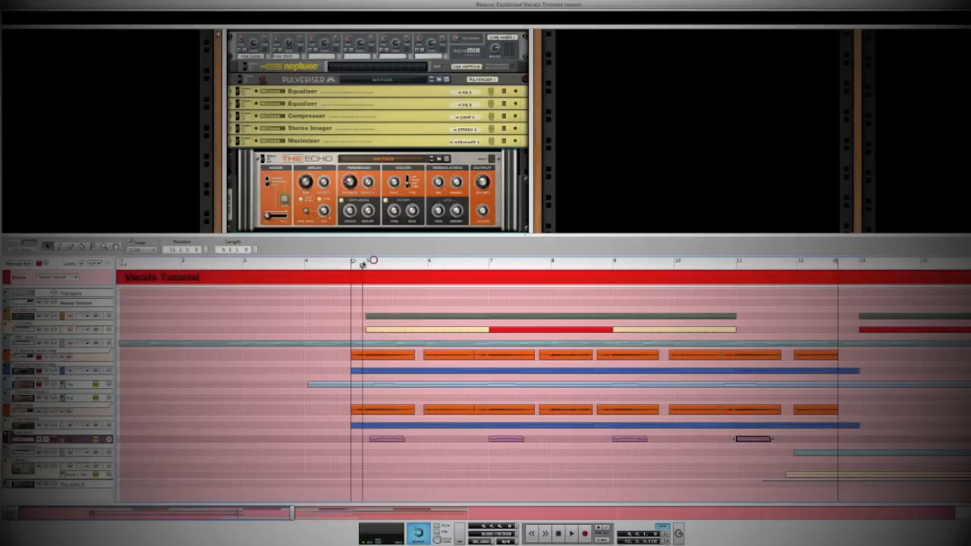
{"action": "left_click_drag", "start_coordinate": [357, 264], "coordinate": [53, 261]}
{"action": "key", "text": "space"}
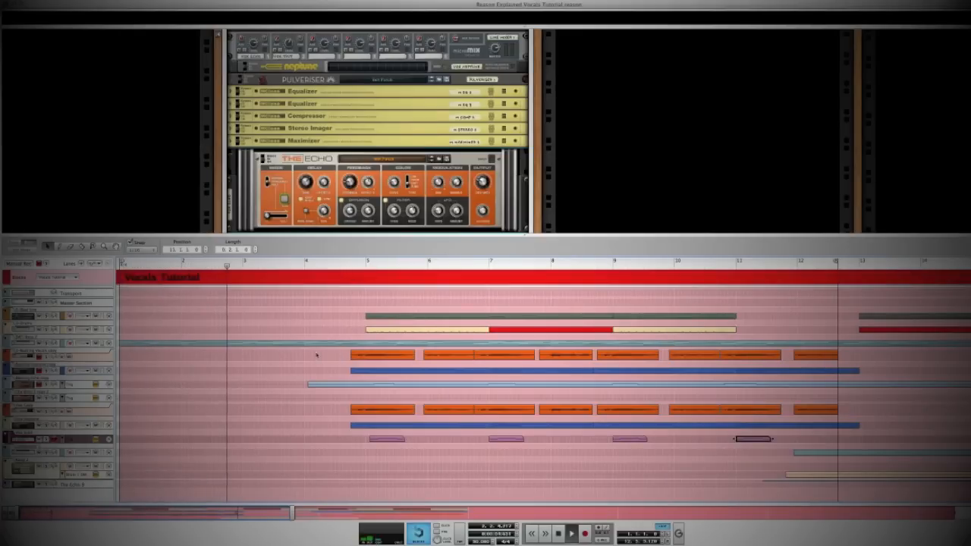
{"action": "key", "text": "g"}
{"action": "key", "text": "g"}
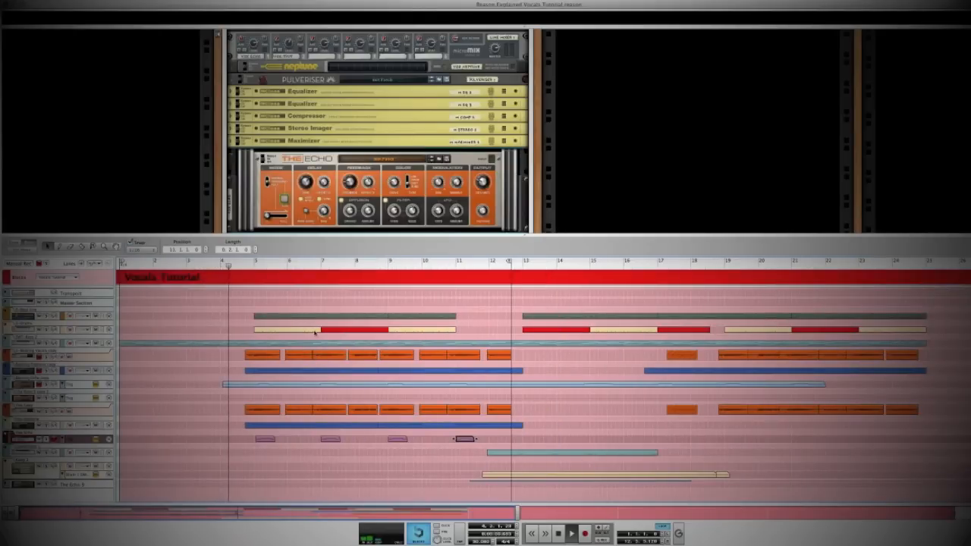
{"action": "left_click_drag", "start_coordinate": [522, 235], "coordinate": [522, 265]}
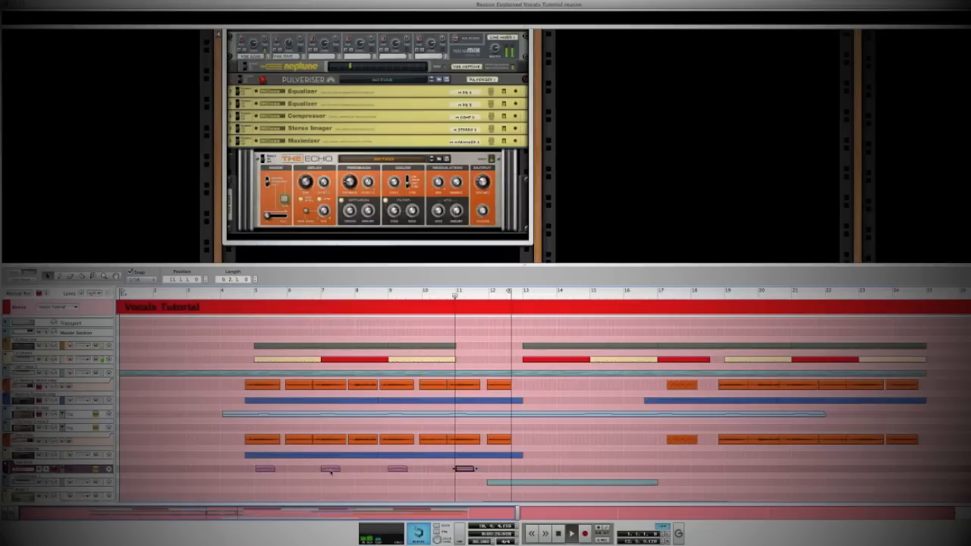
{"action": "left_click", "coordinate": [666, 526]}
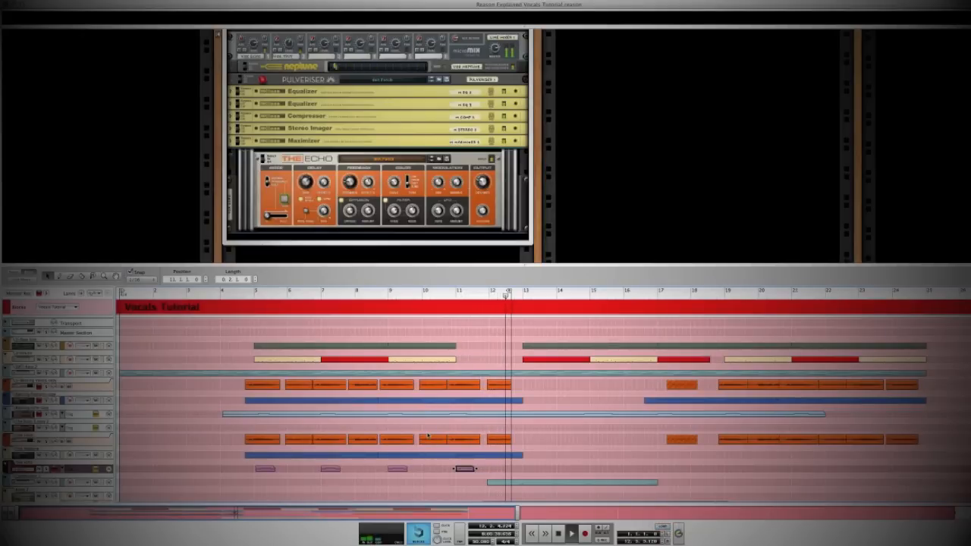